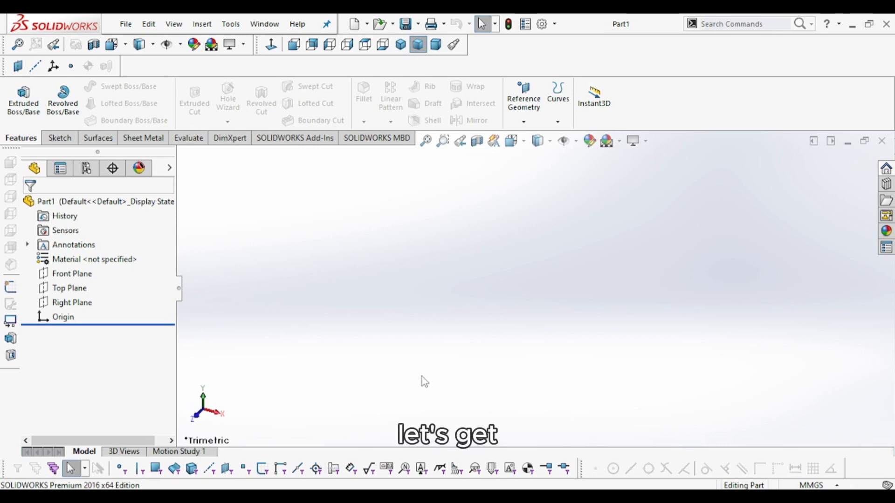
- Switch to the reference drawing image and zoom into the top view to study its dimensions
{"action": "key", "text": "alt+Tab"}
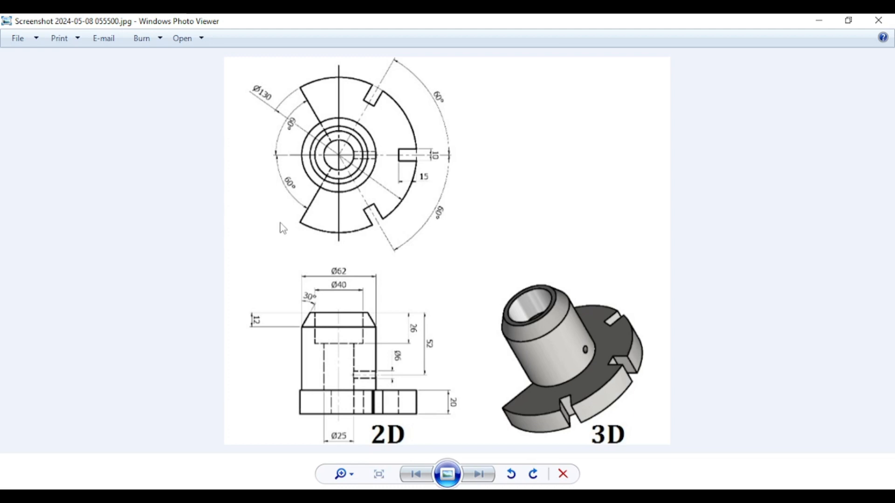
{"action": "scroll", "coordinate": [306, 116], "scroll_direction": "up", "scroll_amount": 2}
{"action": "left_click_drag", "start_coordinate": [309, 119], "coordinate": [335, 173]}
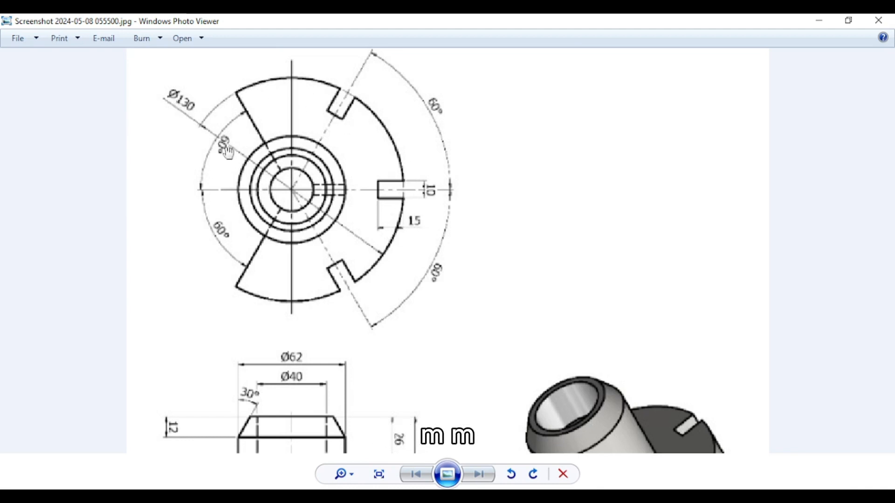
{"action": "scroll", "coordinate": [486, 257], "scroll_direction": "down", "scroll_amount": 1}
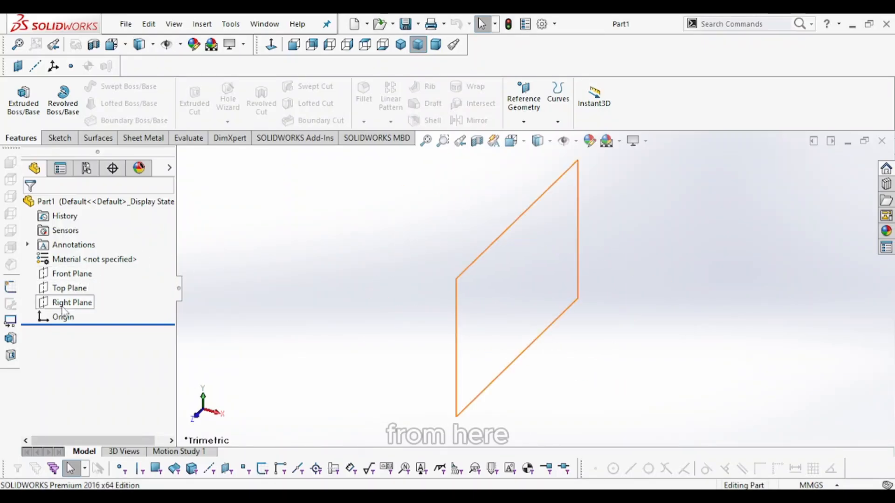
- Start a sketch on the Top Plane and draw a circle centered on the origin, about 114 mm in diameter
{"action": "left_click", "coordinate": [68, 288]}
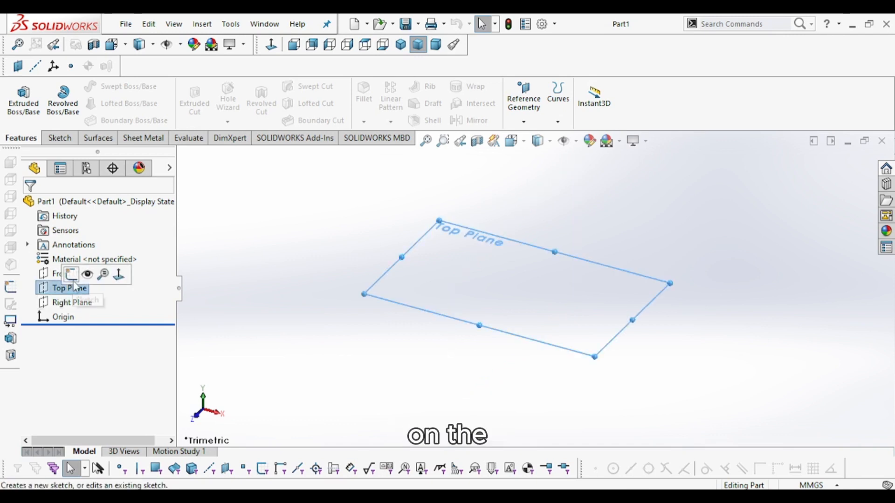
{"action": "left_click", "coordinate": [70, 275]}
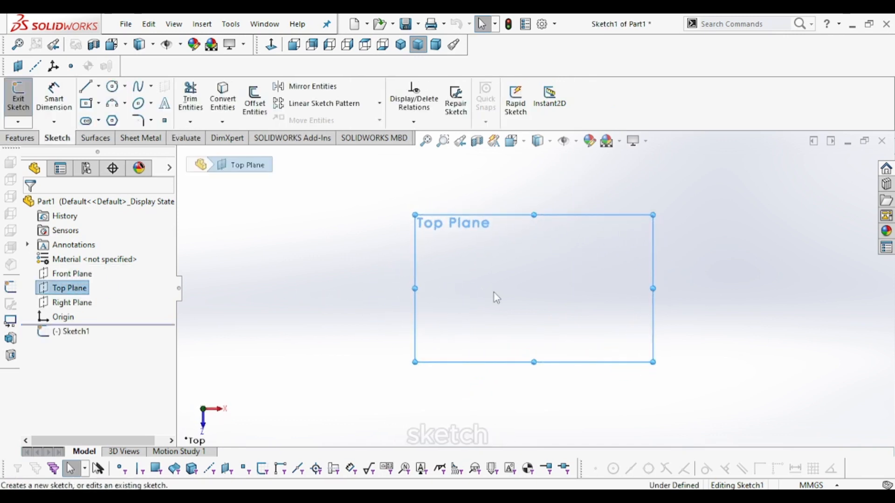
{"action": "left_click", "coordinate": [312, 254]}
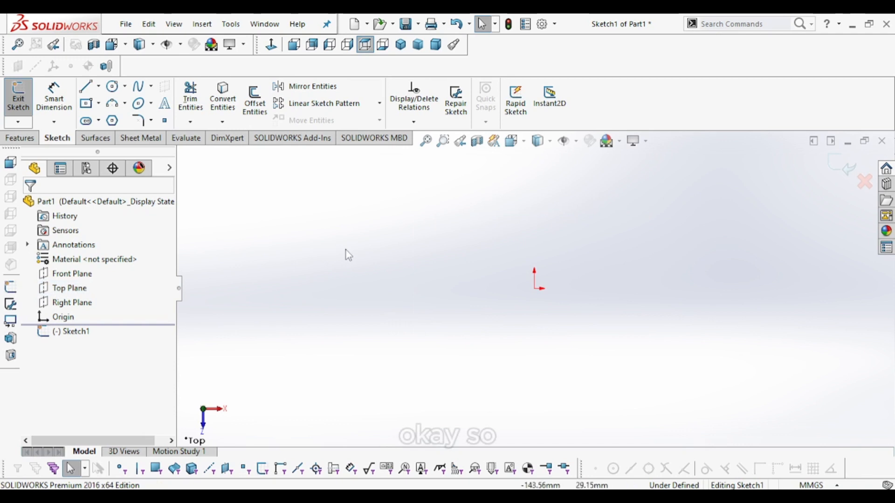
{"action": "left_click", "coordinate": [115, 90]}
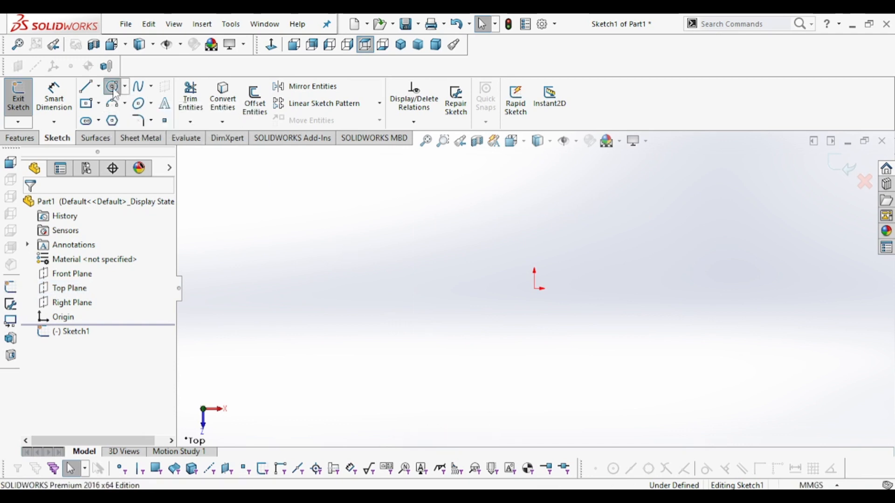
{"action": "left_click", "coordinate": [535, 288]}
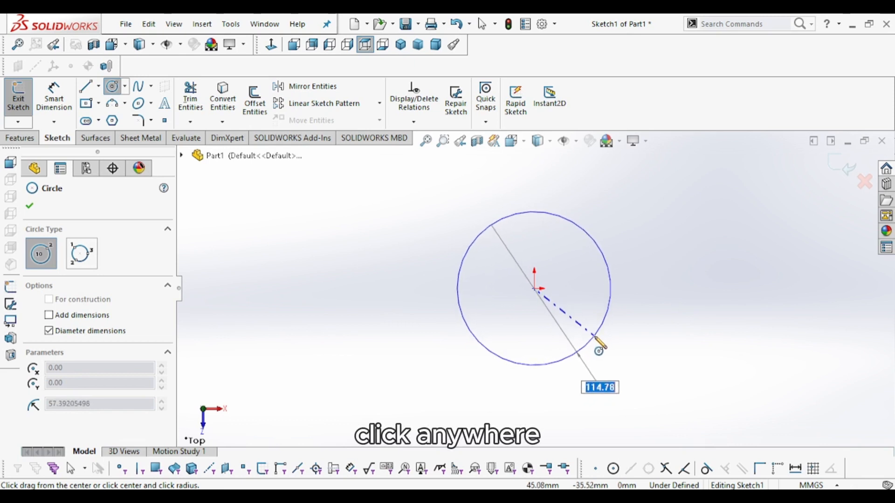
{"action": "left_click", "coordinate": [596, 334]}
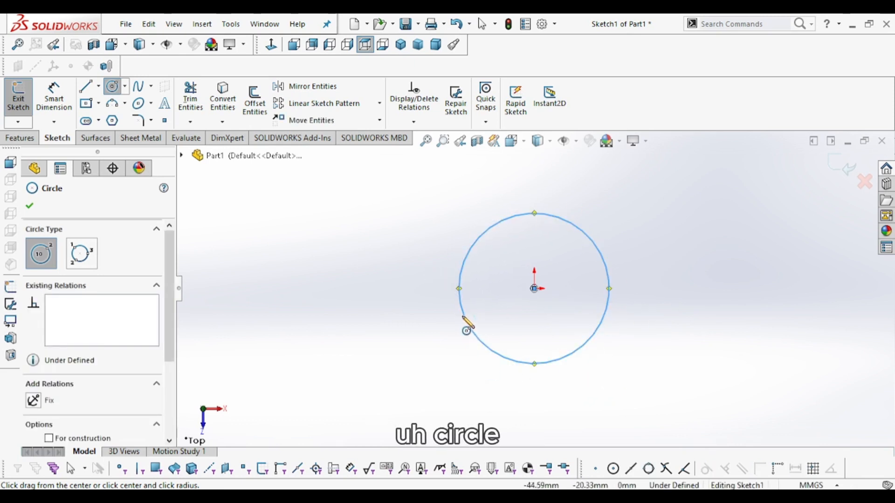
{"action": "left_click", "coordinate": [29, 209]}
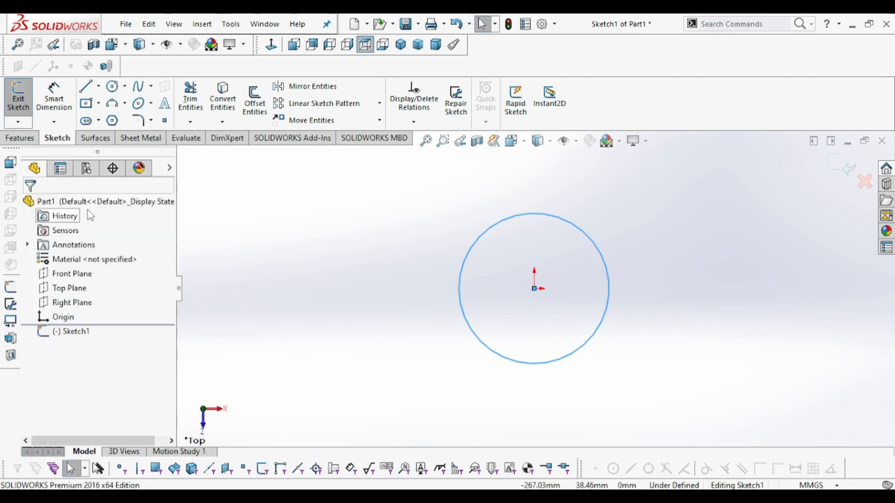
- Check the reference drawing, then dimension the circle's diameter as 130 mm
{"action": "key", "text": "alt+Tab"}
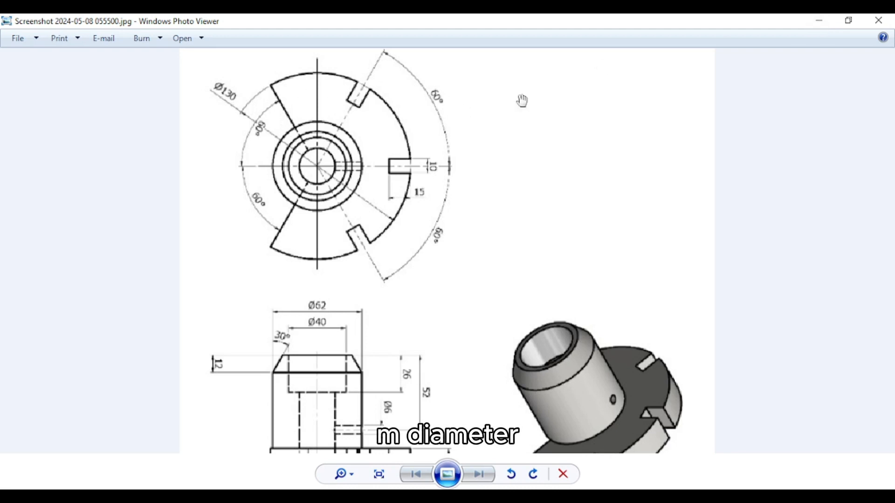
{"action": "left_click", "coordinate": [826, 20]}
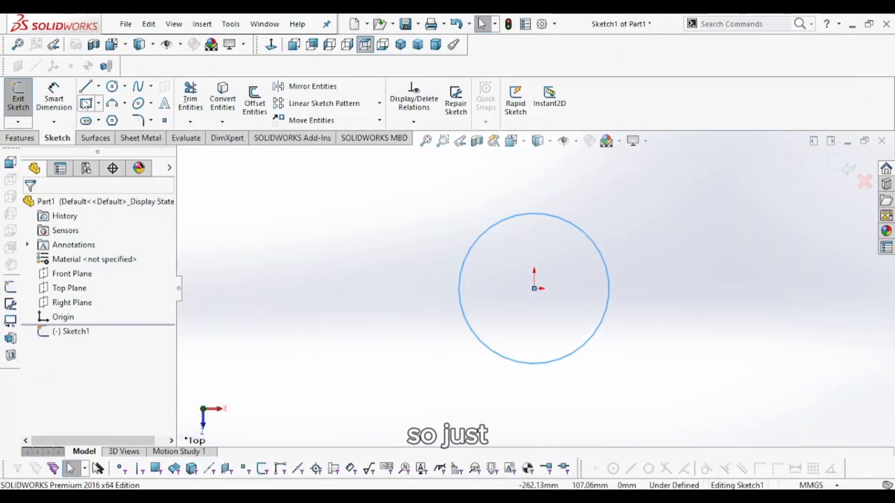
{"action": "left_click", "coordinate": [54, 105]}
{"action": "left_click", "coordinate": [481, 235]}
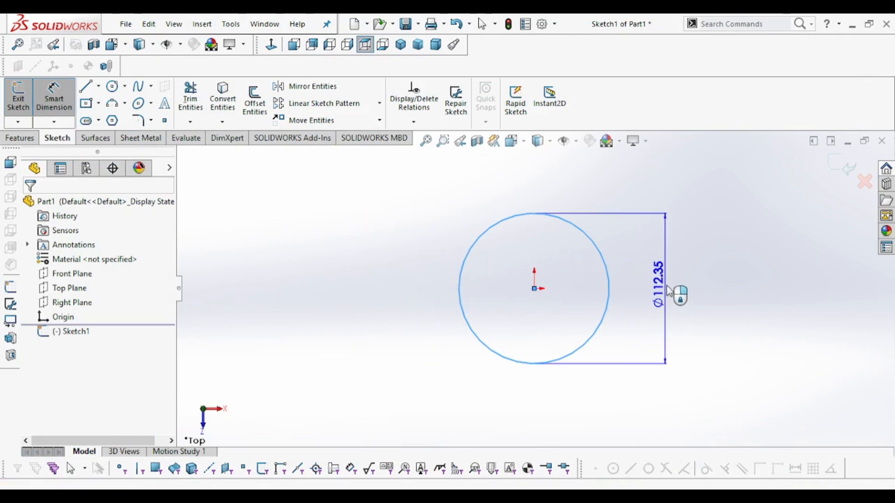
{"action": "left_click", "coordinate": [689, 302]}
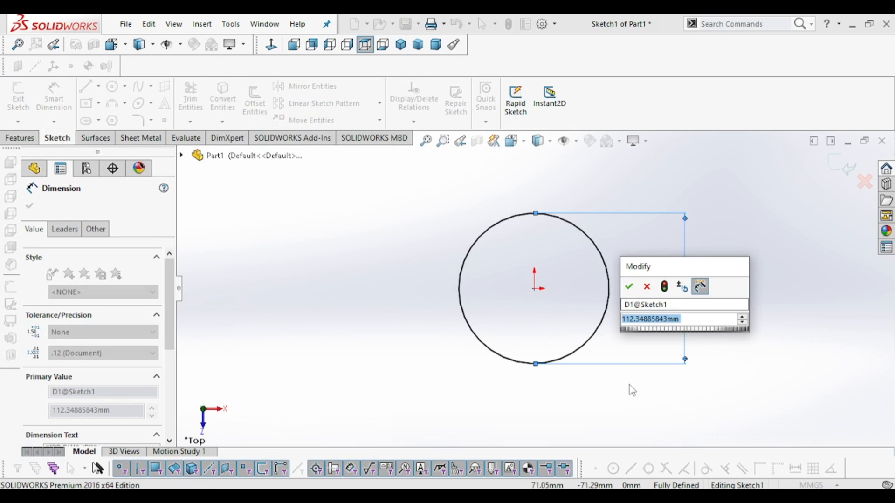
{"action": "type", "text": "130"}
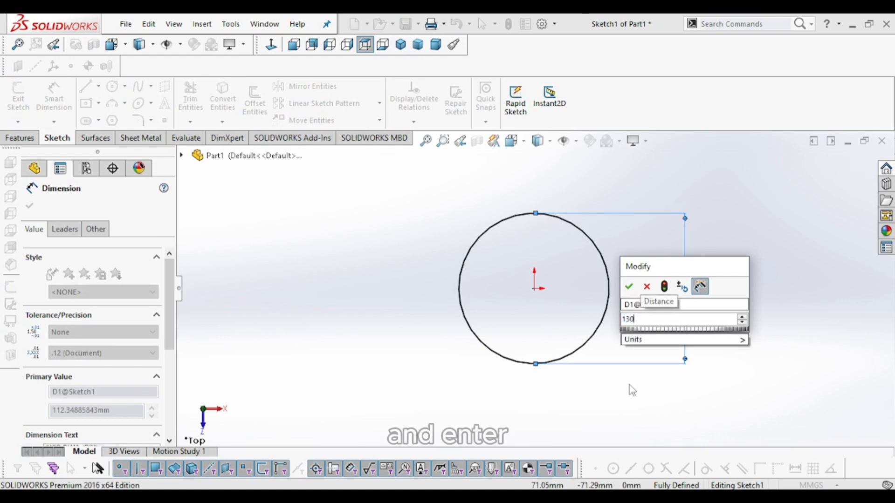
{"action": "key", "text": "Return"}
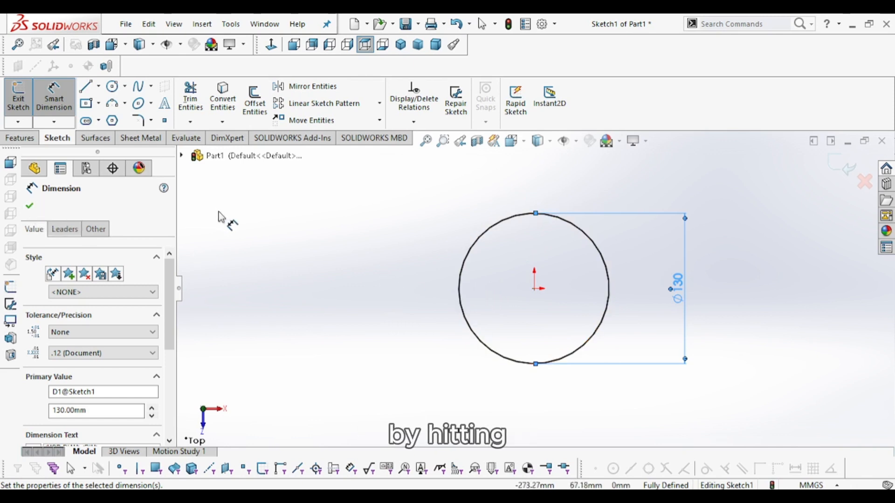
{"action": "key", "text": "Escape"}
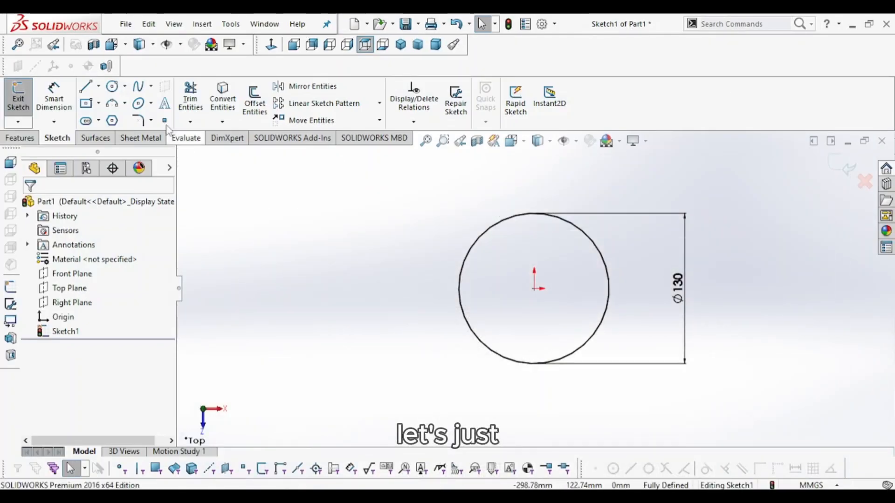
- Draw a horizontal centerline from the circle's center to its left edge
{"action": "left_click", "coordinate": [99, 86]}
{"action": "left_click", "coordinate": [124, 86]}
{"action": "left_click", "coordinate": [99, 86]}
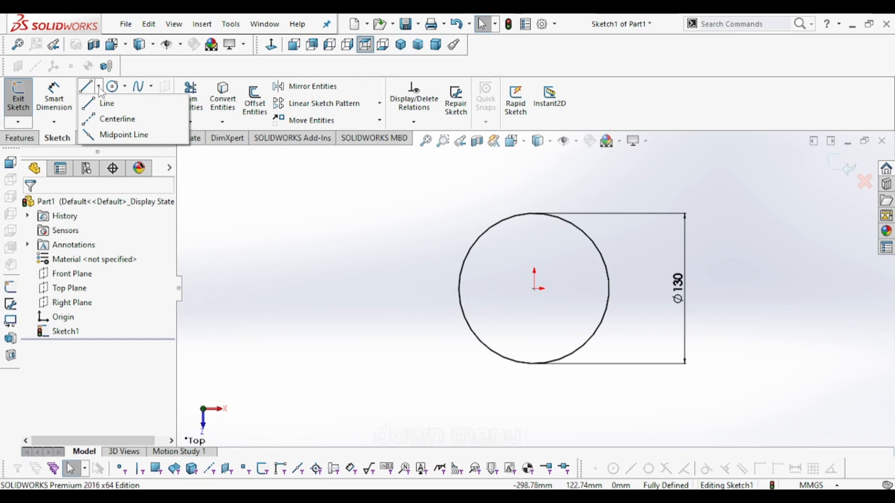
{"action": "left_click", "coordinate": [107, 122]}
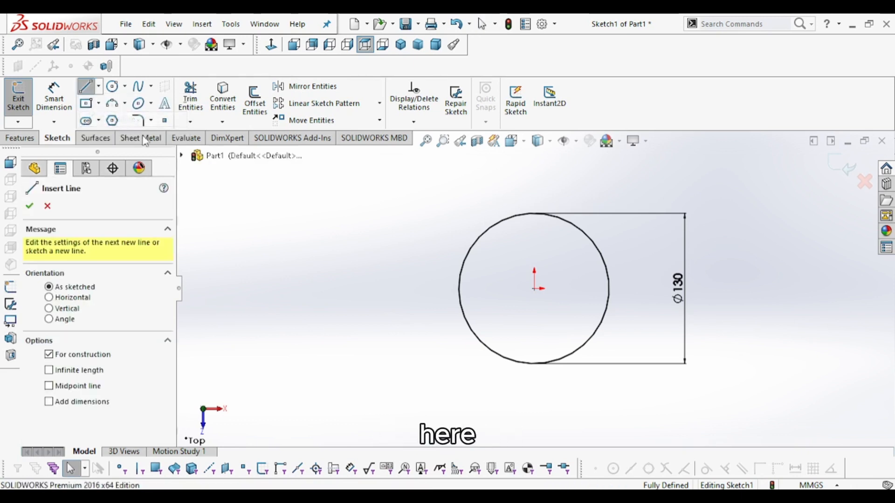
{"action": "left_click", "coordinate": [535, 289]}
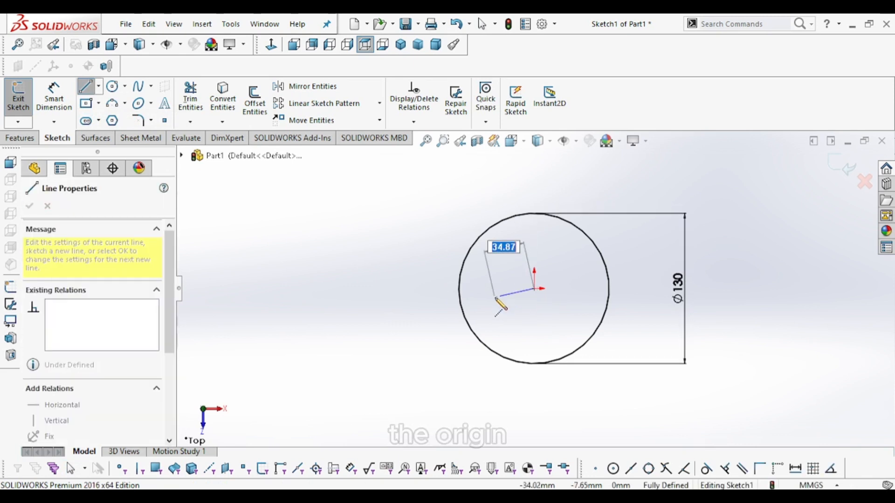
{"action": "left_click", "coordinate": [458, 289]}
{"action": "right_click", "coordinate": [303, 217]}
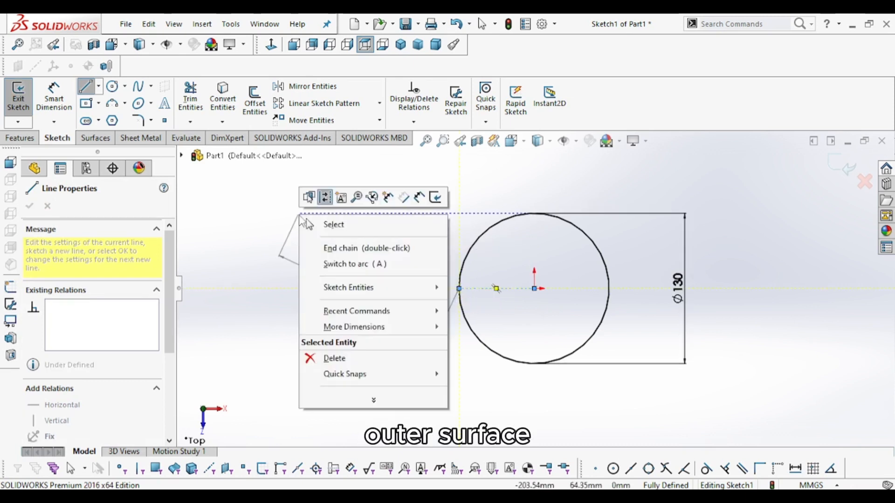
{"action": "left_click", "coordinate": [326, 225]}
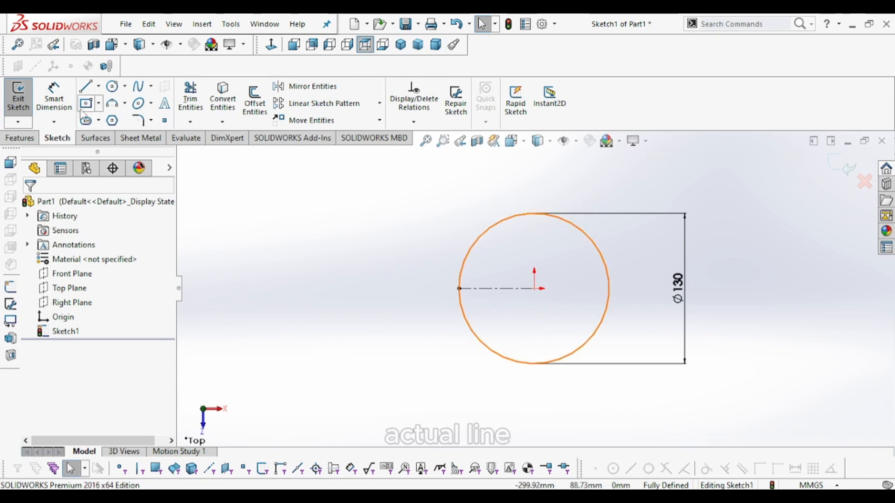
- Draw a line from the circle's center to a point on its upper-left edge
{"action": "left_click", "coordinate": [86, 89]}
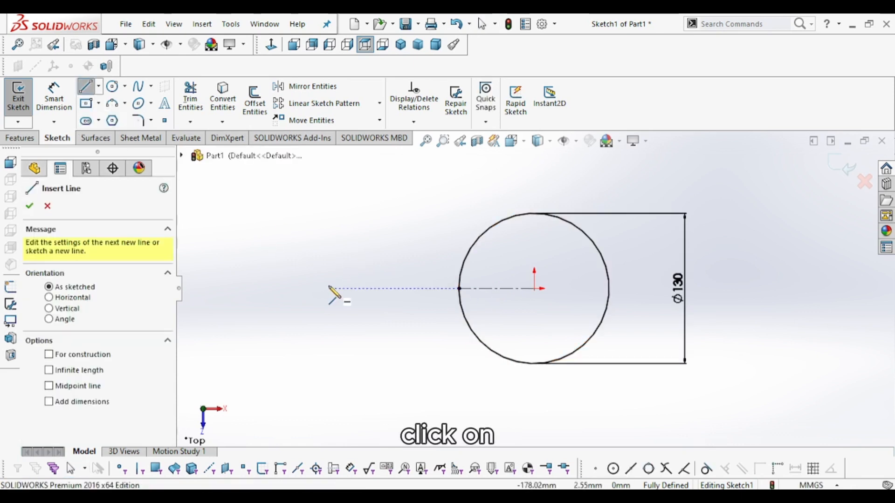
{"action": "left_click", "coordinate": [534, 289]}
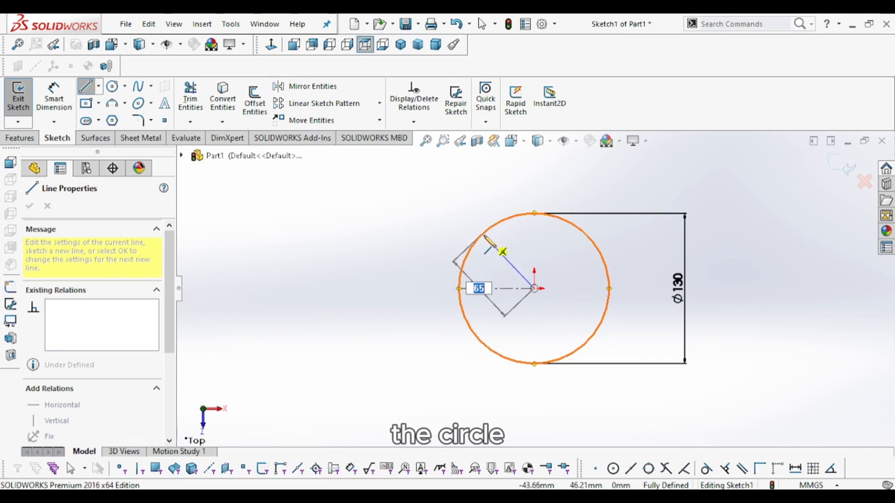
{"action": "left_click", "coordinate": [491, 227]}
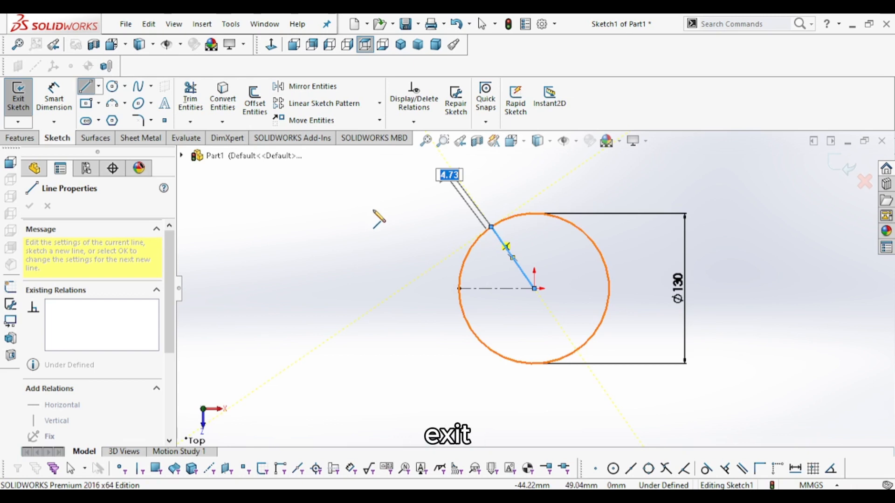
{"action": "key", "text": "Escape"}
{"action": "left_click", "coordinate": [420, 240]}
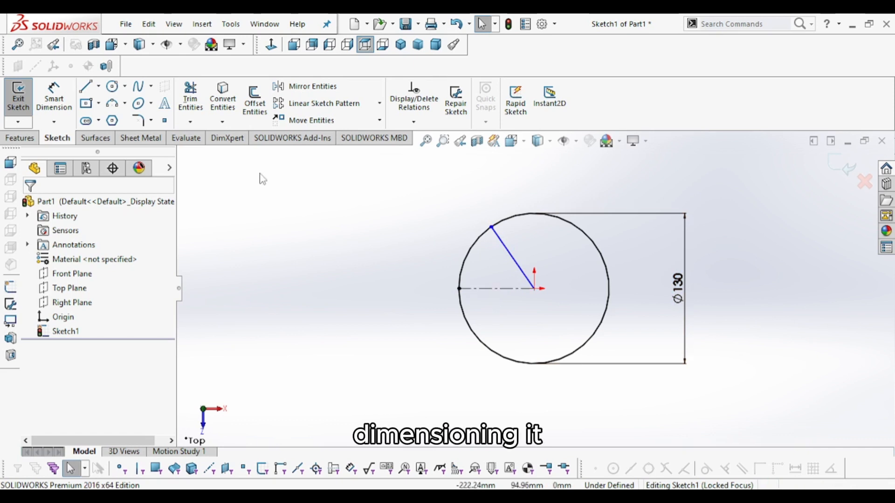
- Dimension the angle between the centerline and the new line as 60 degrees
{"action": "left_click", "coordinate": [61, 98]}
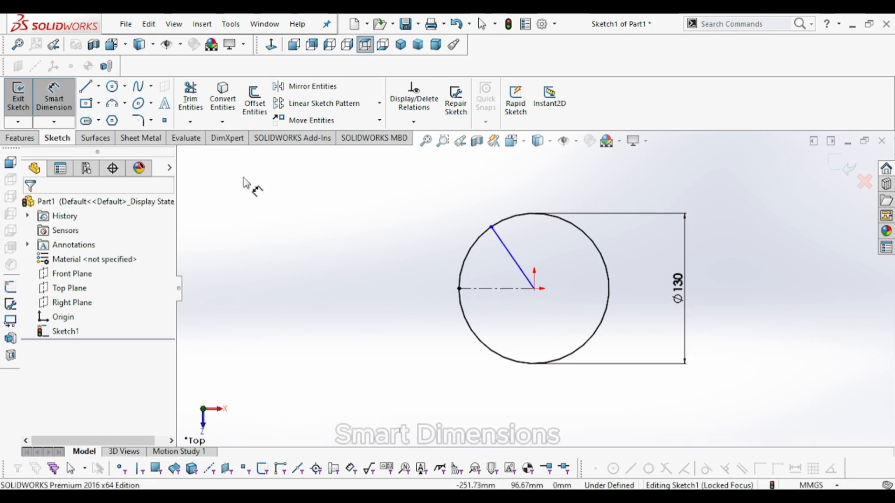
{"action": "left_click", "coordinate": [490, 289]}
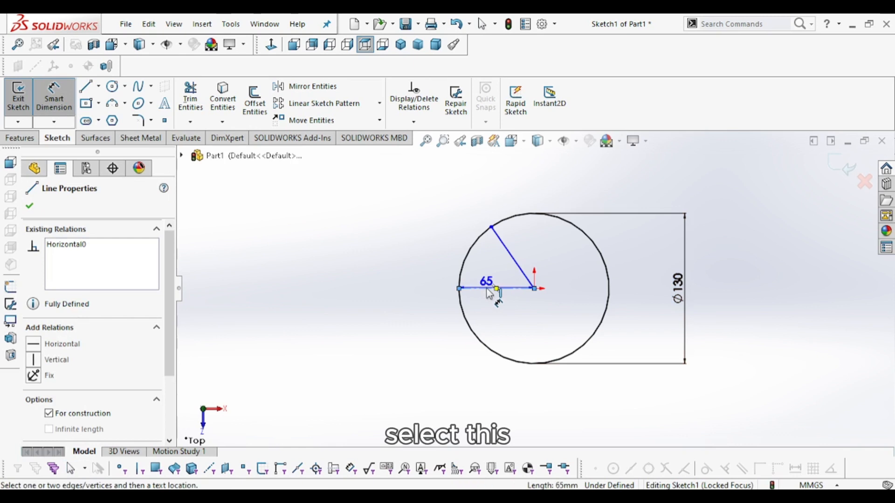
{"action": "left_click", "coordinate": [507, 251]}
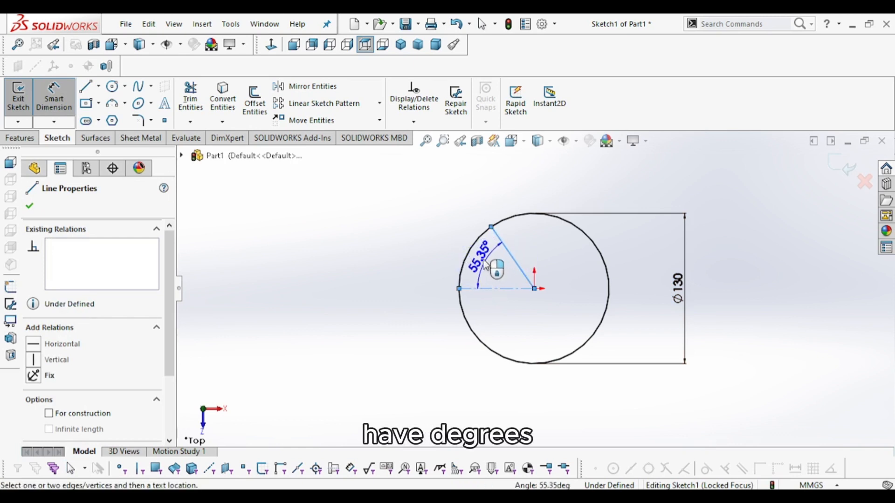
{"action": "left_click", "coordinate": [457, 241]}
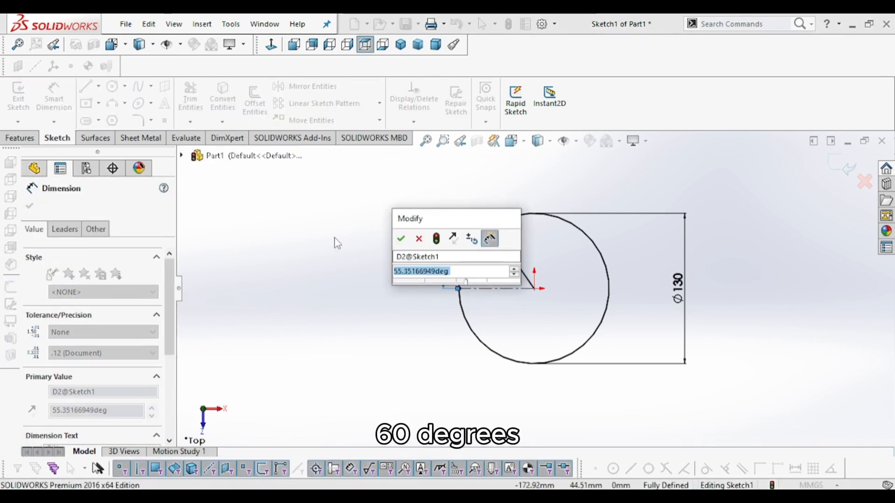
{"action": "type", "text": "60"}
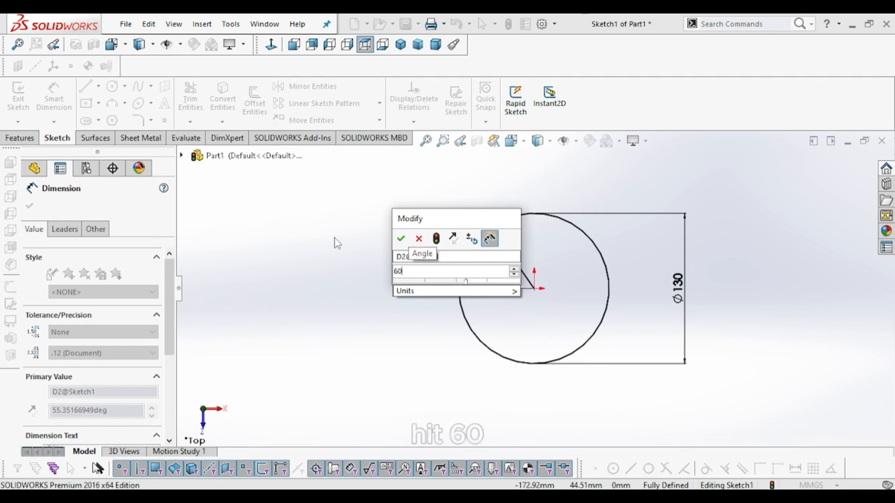
{"action": "key", "text": "Return"}
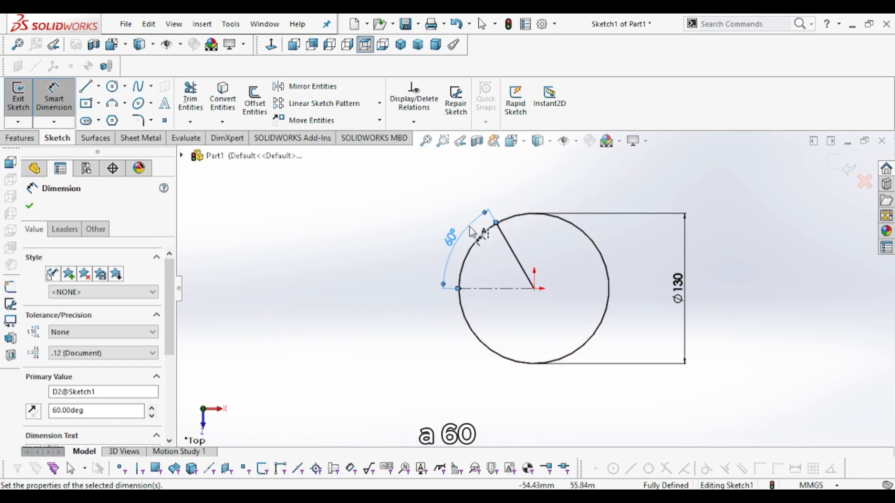
- Mirror the angled line about the horizontal centerline
{"action": "left_click", "coordinate": [608, 498]}
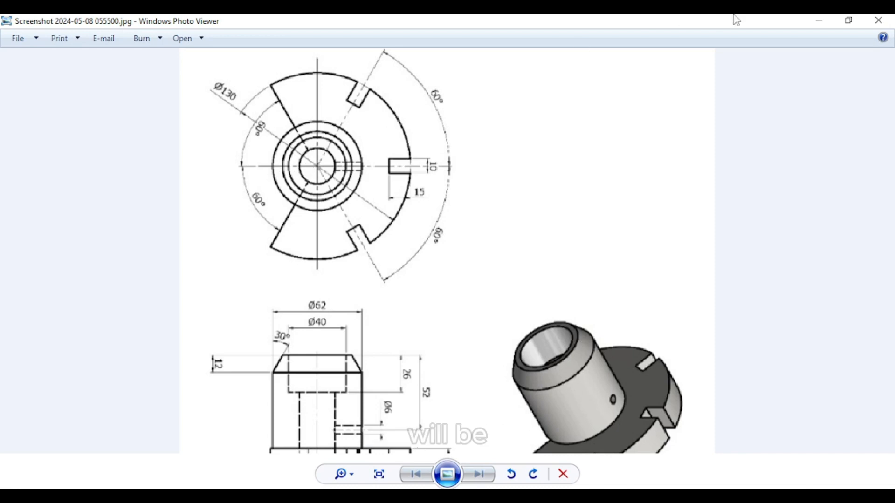
{"action": "left_click", "coordinate": [814, 21]}
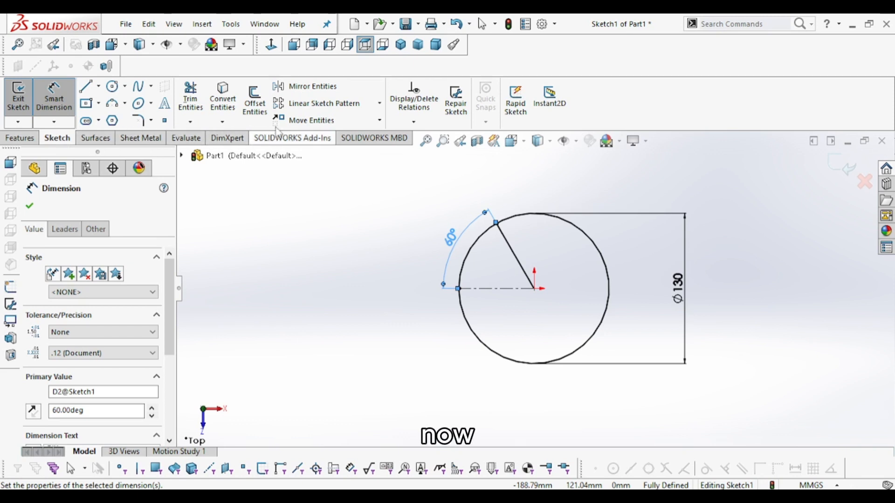
{"action": "left_click", "coordinate": [308, 93]}
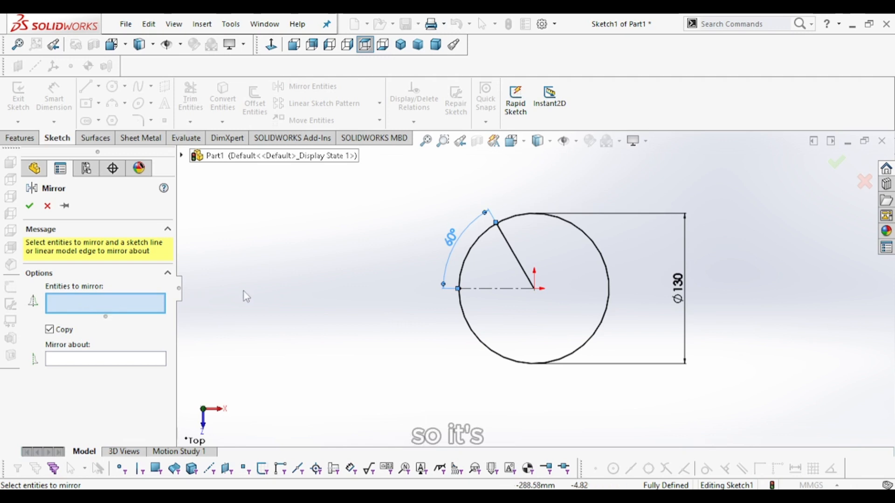
{"action": "left_click", "coordinate": [508, 244]}
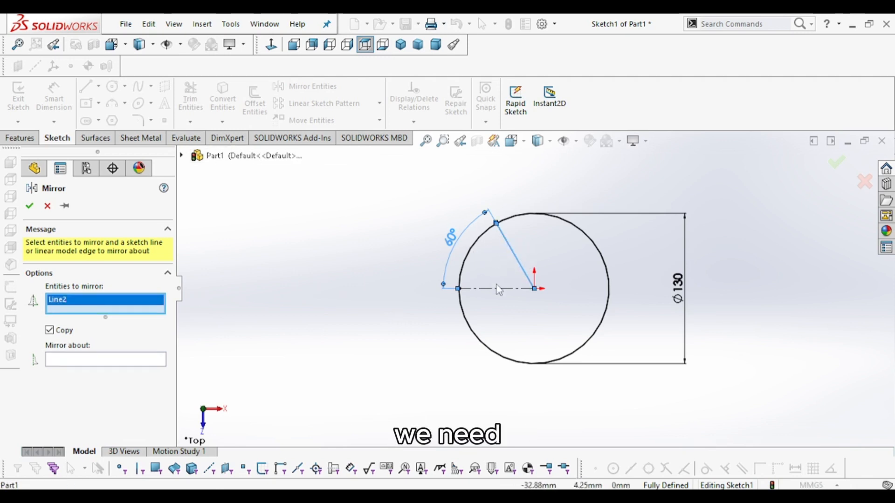
{"action": "left_click", "coordinate": [83, 362]}
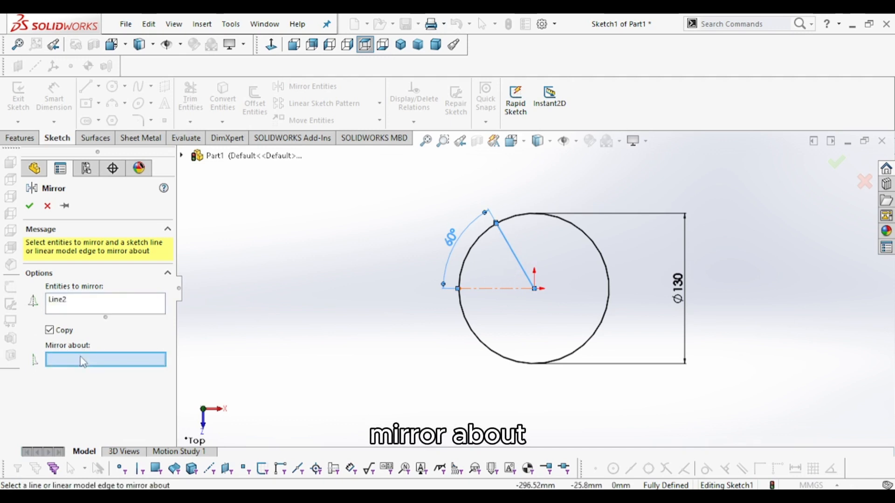
{"action": "left_click", "coordinate": [491, 290]}
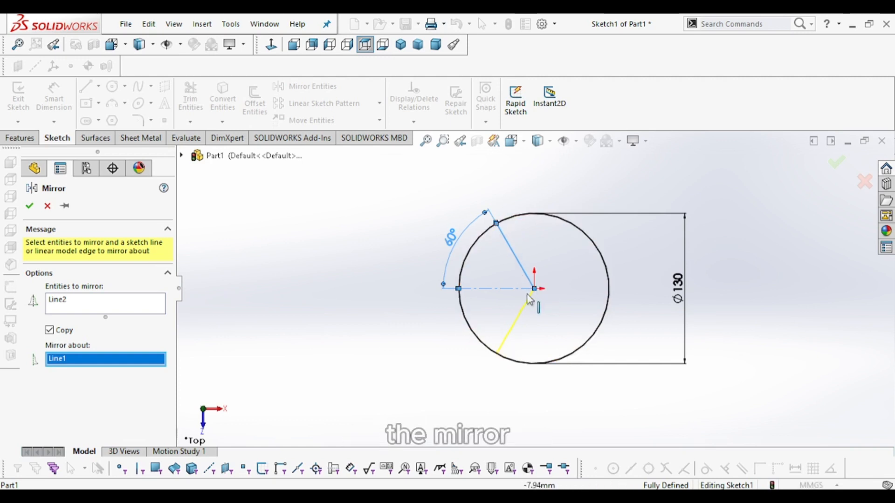
{"action": "left_click", "coordinate": [30, 206]}
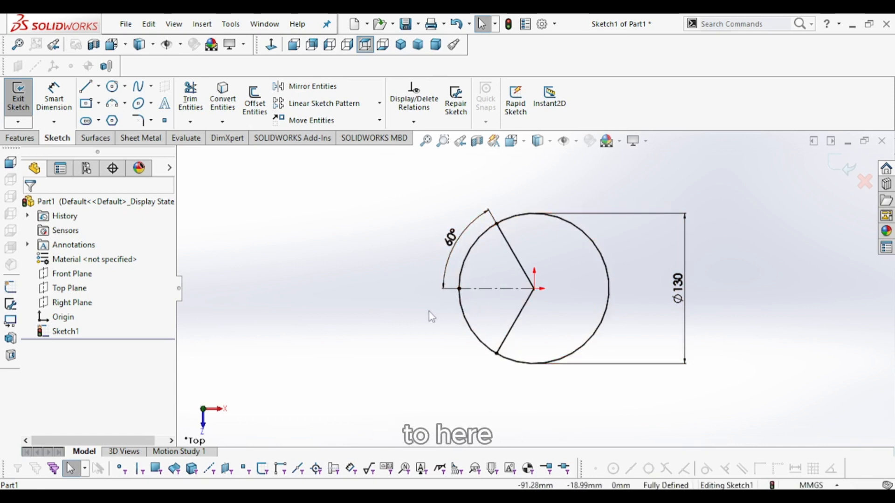
- Add a driven angle dimension between the centerline and the mirrored line
{"action": "key", "text": "m"}
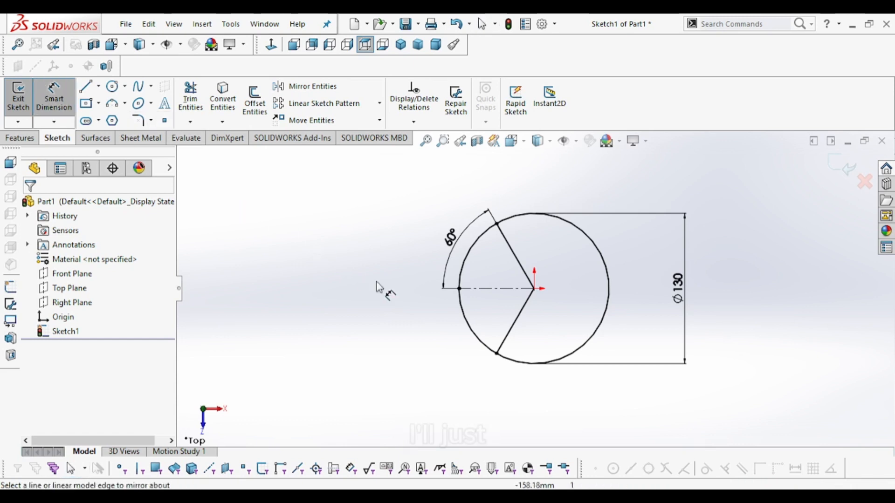
{"action": "left_click", "coordinate": [515, 338]}
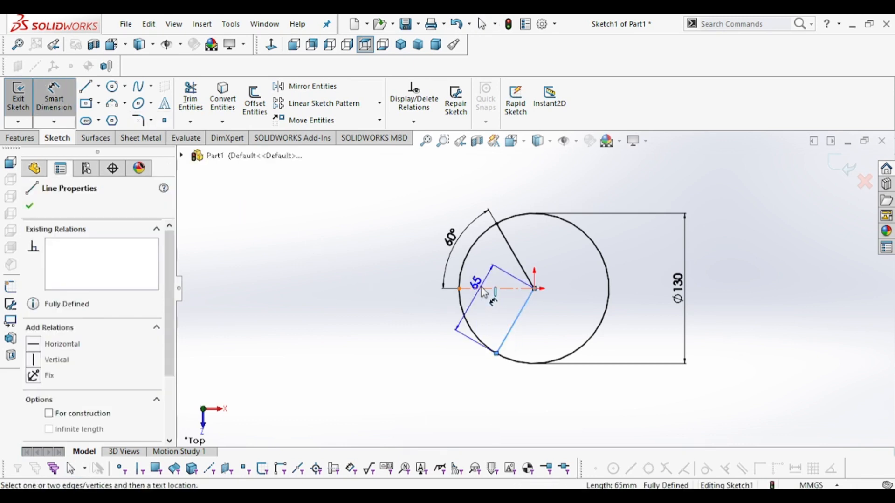
{"action": "left_click", "coordinate": [484, 289]}
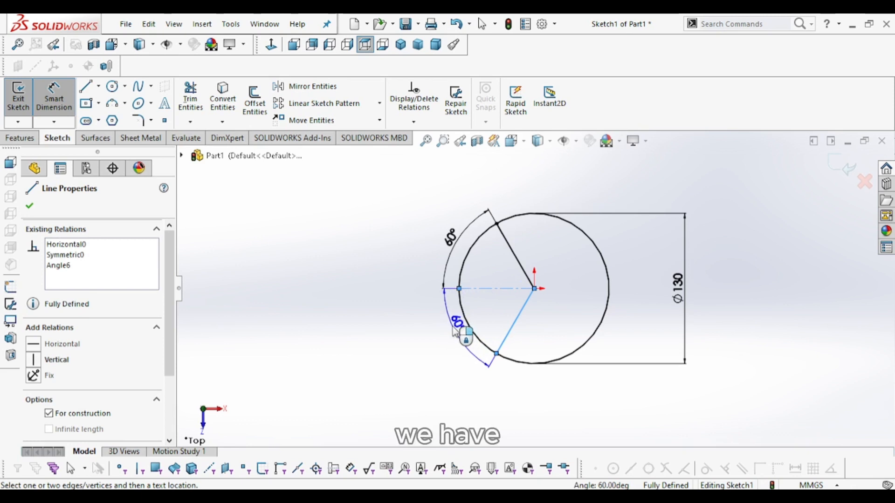
{"action": "left_click", "coordinate": [454, 329]}
{"action": "left_click", "coordinate": [522, 254]}
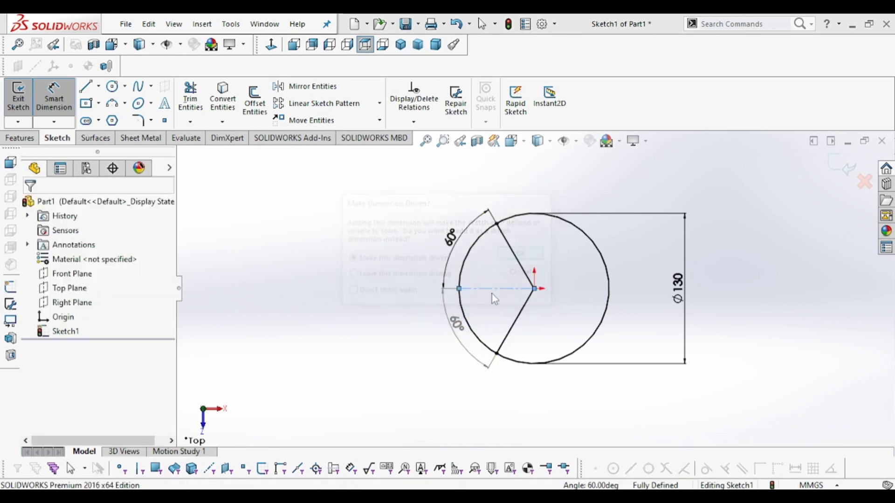
{"action": "left_click", "coordinate": [385, 338]}
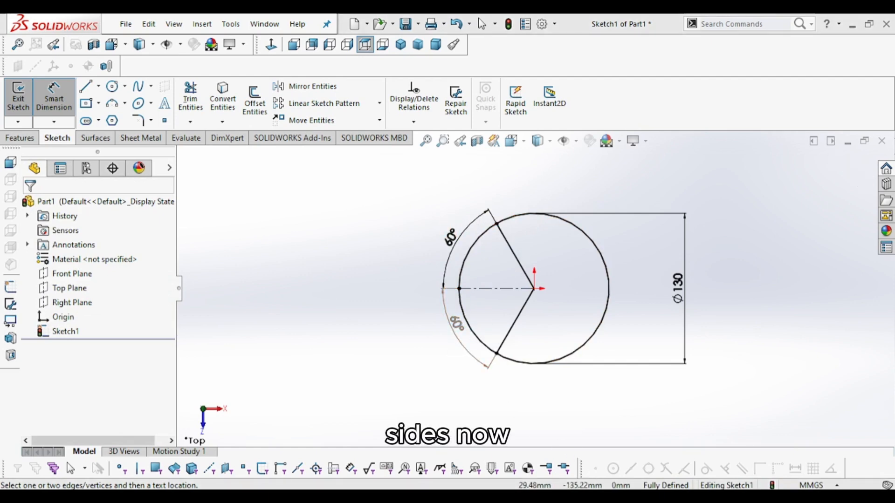
- Trim away the circle's left arc between the two angled lines with power trim
{"action": "left_click", "coordinate": [566, 497]}
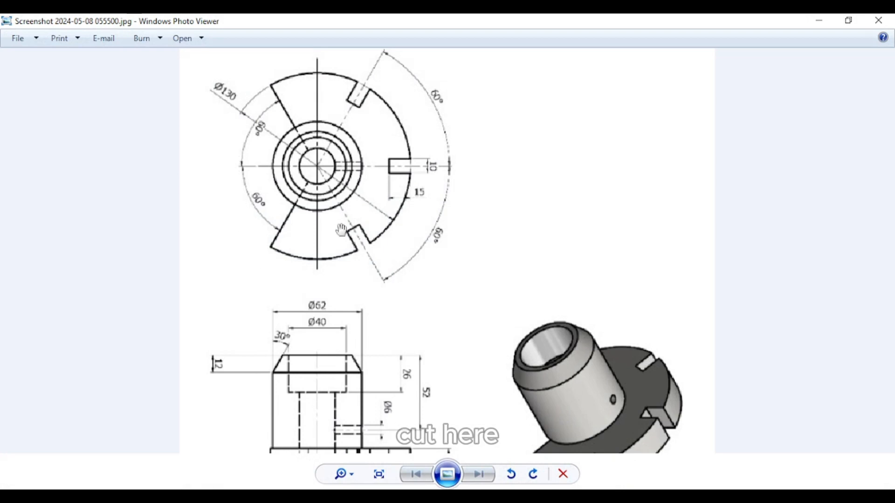
{"action": "left_click", "coordinate": [819, 21]}
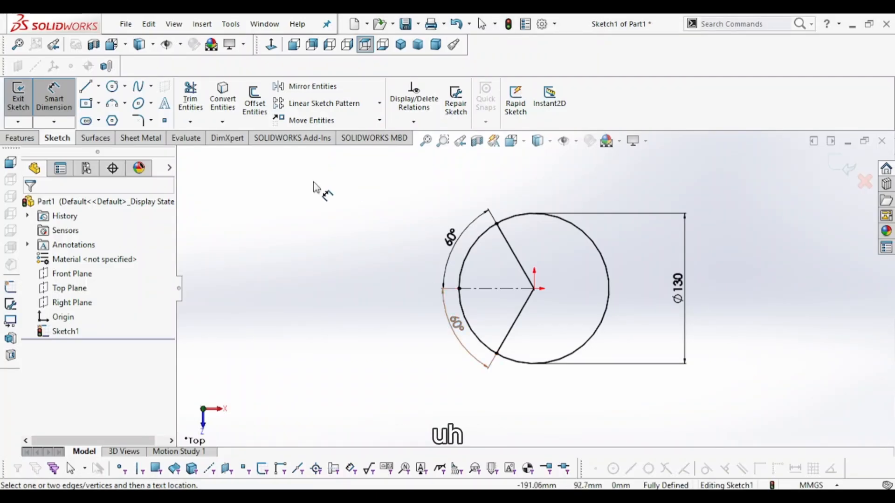
{"action": "left_click", "coordinate": [190, 123]}
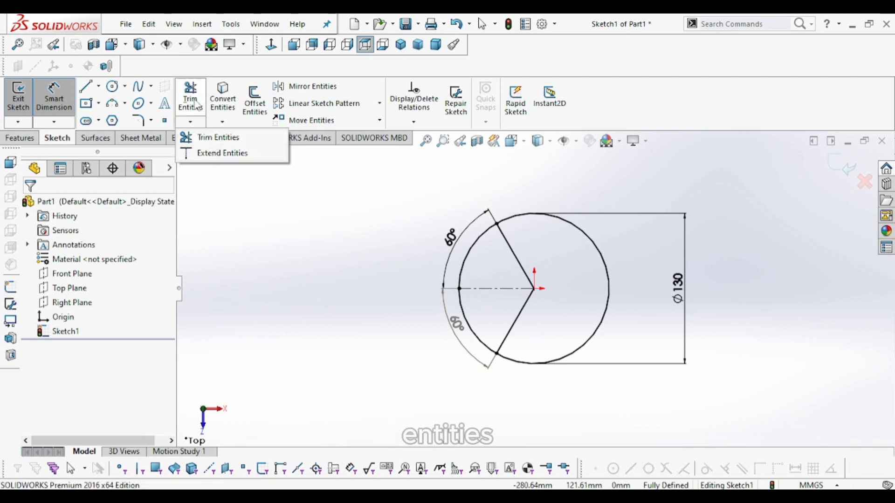
{"action": "left_click", "coordinate": [215, 138]}
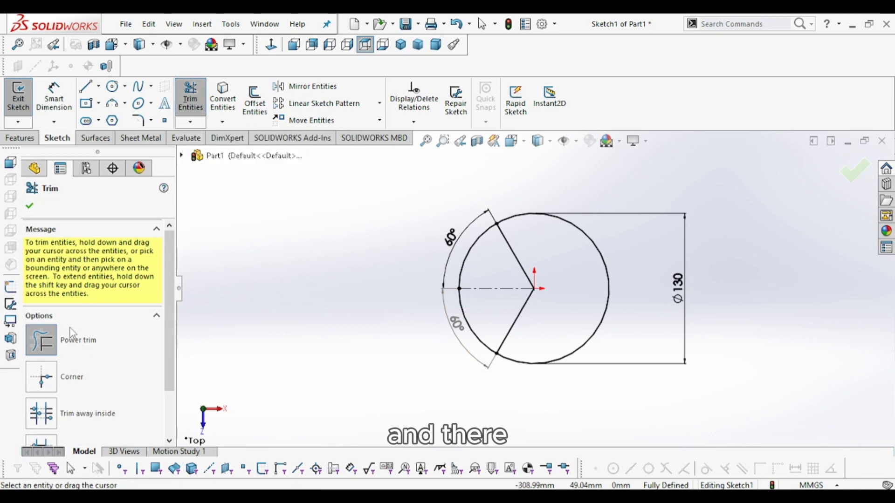
{"action": "left_click_drag", "start_coordinate": [172, 308], "coordinate": [174, 367]}
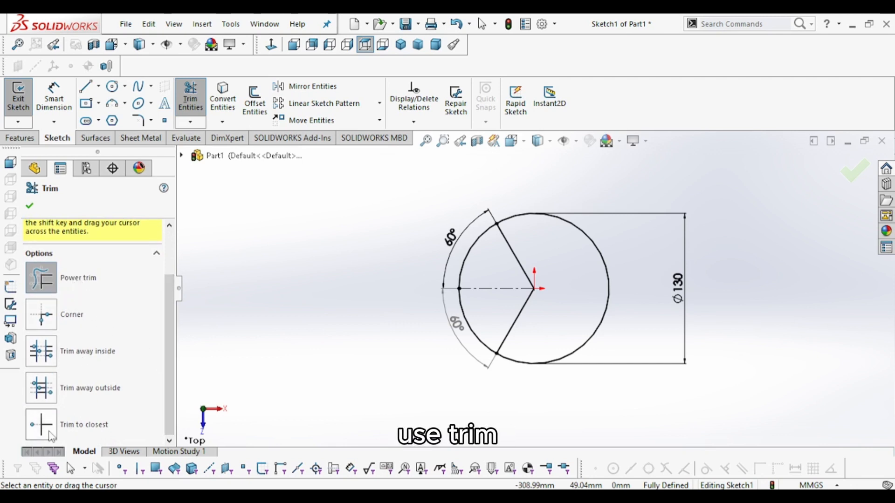
{"action": "left_click_drag", "start_coordinate": [166, 350], "coordinate": [175, 294]}
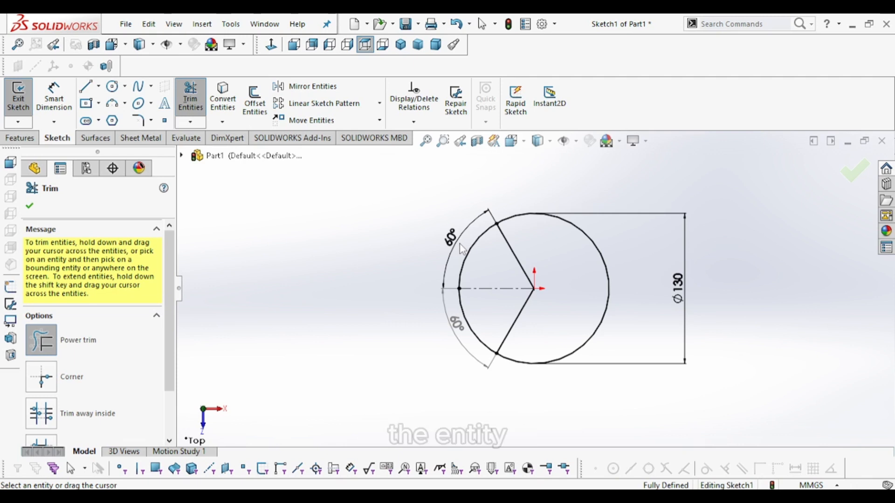
{"action": "left_click_drag", "start_coordinate": [462, 250], "coordinate": [489, 264]}
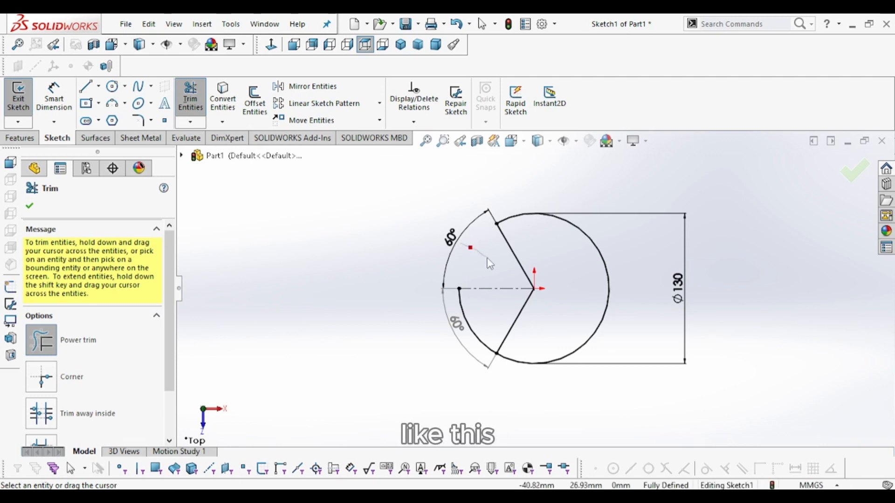
{"action": "left_click_drag", "start_coordinate": [475, 336], "coordinate": [495, 321]}
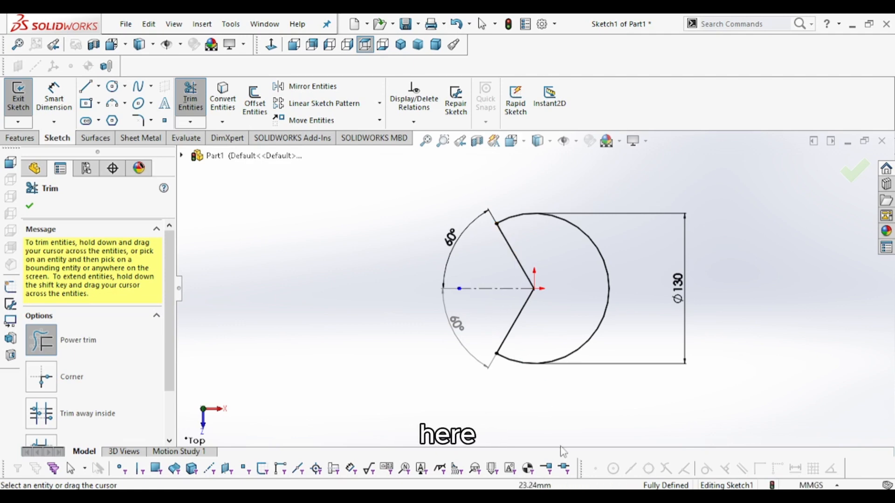
- Review the slot dimensions on the reference drawing and leave the Trim tool
{"action": "key", "text": "alt+Tab"}
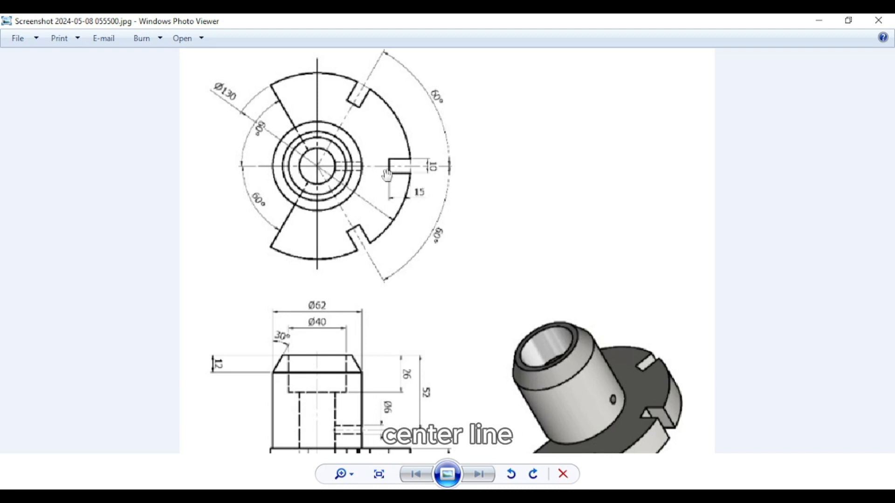
{"action": "scroll", "coordinate": [365, 156], "scroll_direction": "up", "scroll_amount": 2}
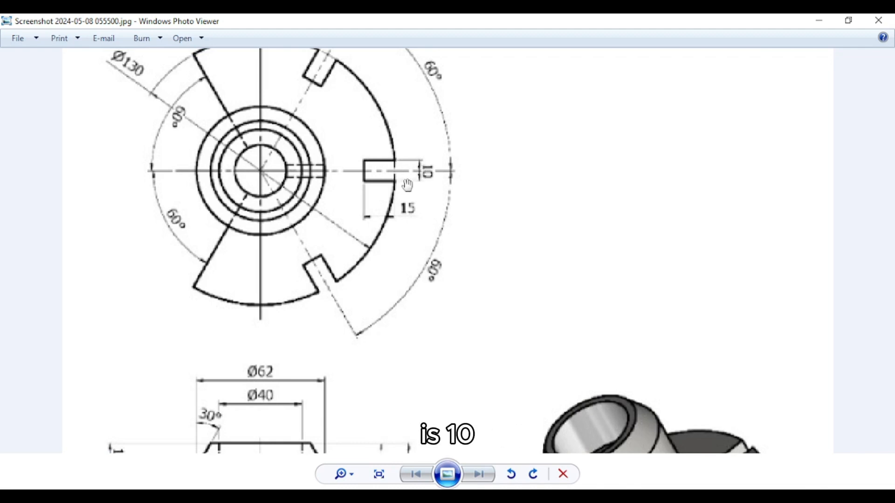
{"action": "scroll", "coordinate": [422, 186], "scroll_direction": "down", "scroll_amount": 3}
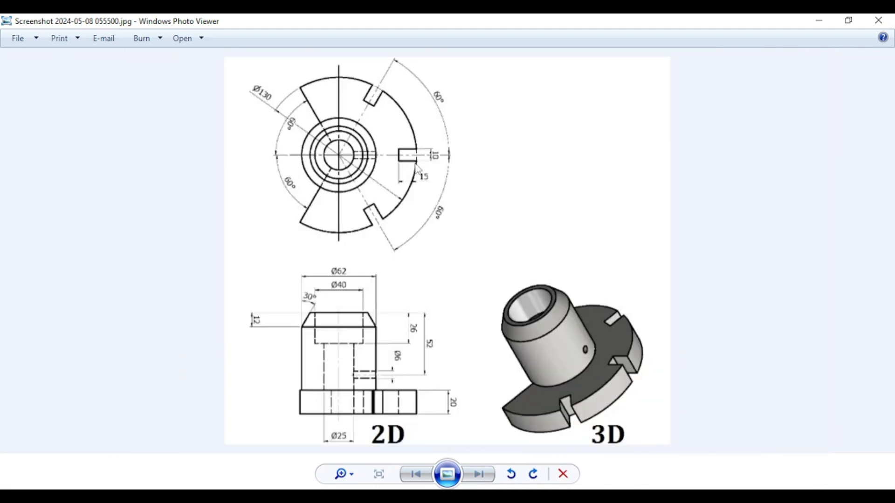
{"action": "left_click", "coordinate": [821, 21]}
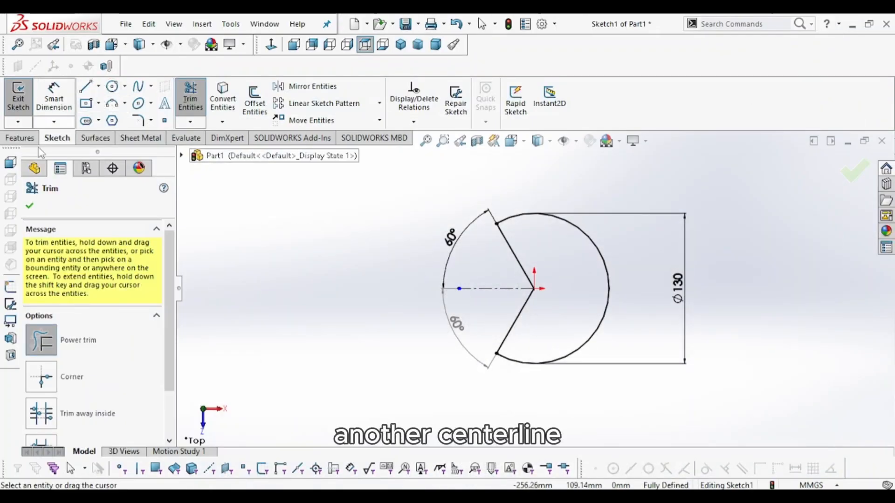
{"action": "key", "text": "Escape"}
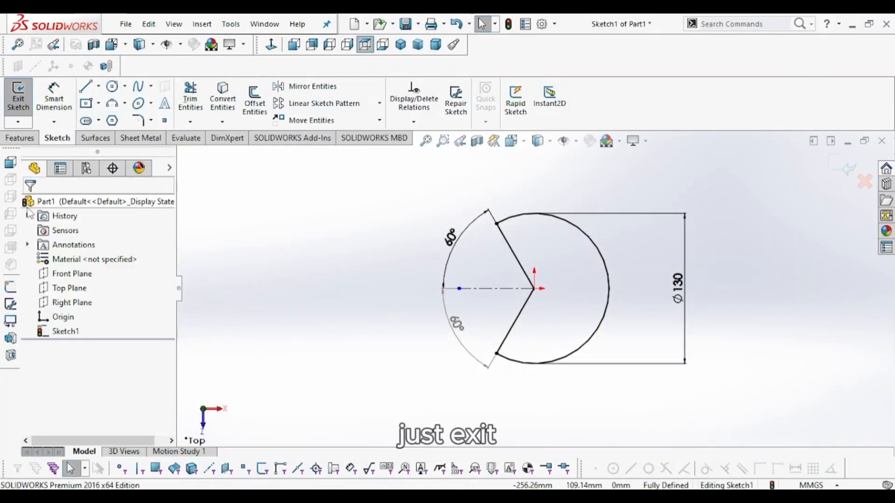
{"action": "left_click", "coordinate": [100, 87]}
{"action": "left_click", "coordinate": [119, 120]}
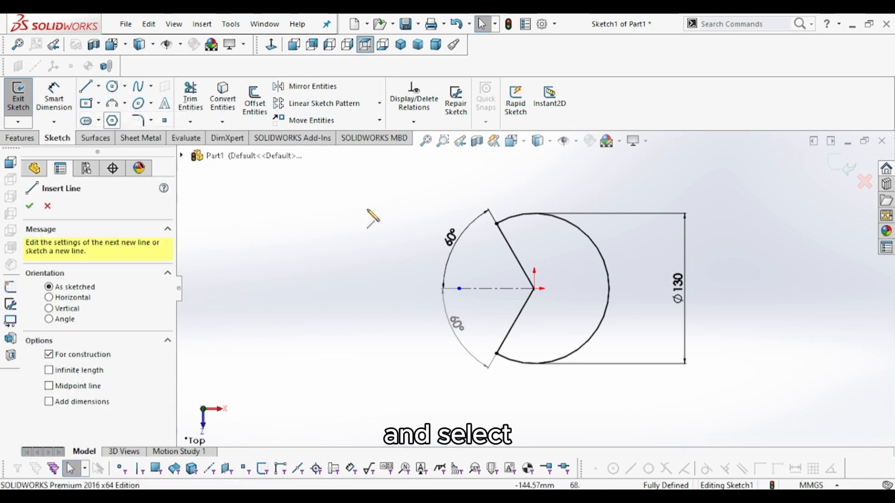
{"action": "left_click", "coordinate": [534, 289]}
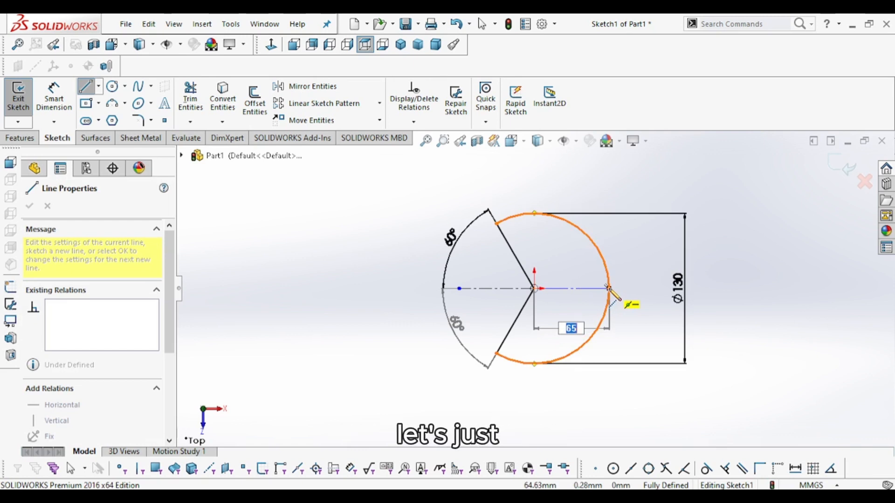
{"action": "key", "text": "Escape"}
- Draw a horizontal line from the circle's center to its right edge
{"action": "left_click", "coordinate": [89, 88]}
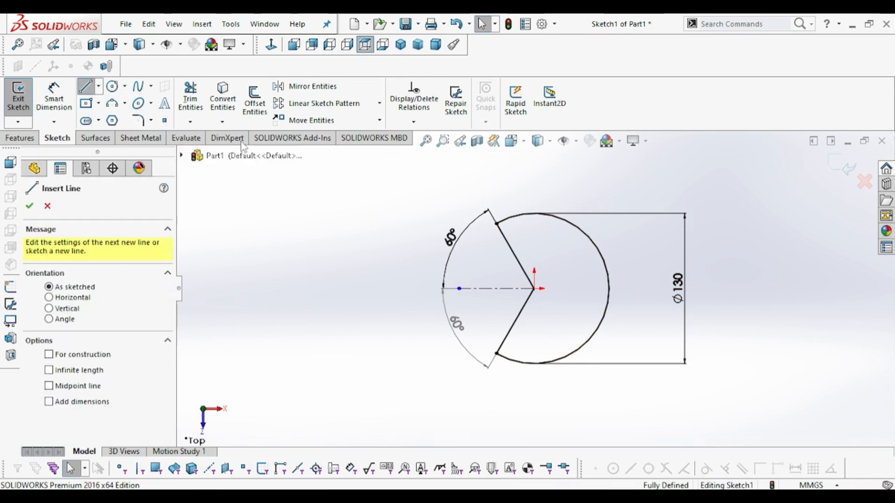
{"action": "left_click", "coordinate": [535, 289]}
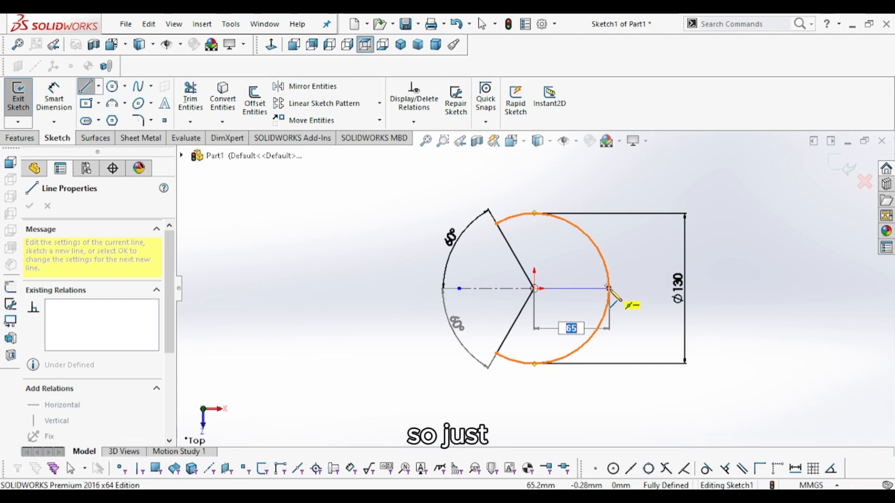
{"action": "left_click", "coordinate": [610, 289]}
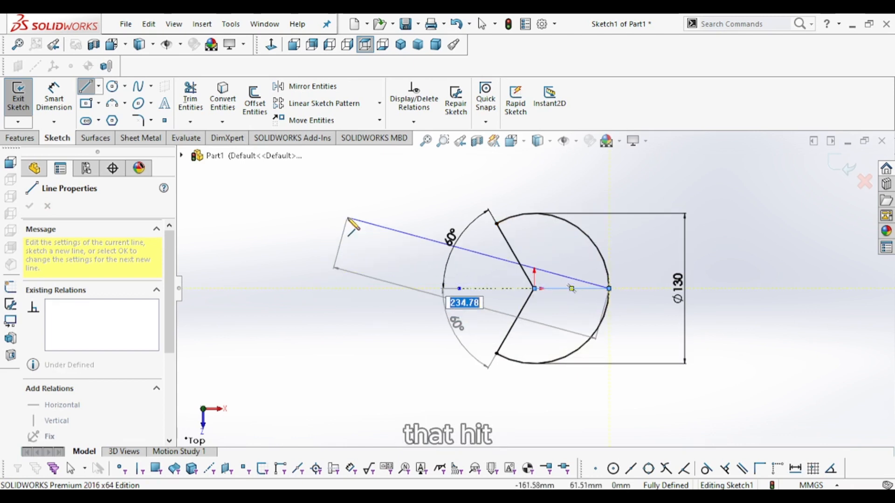
{"action": "key", "text": "Escape"}
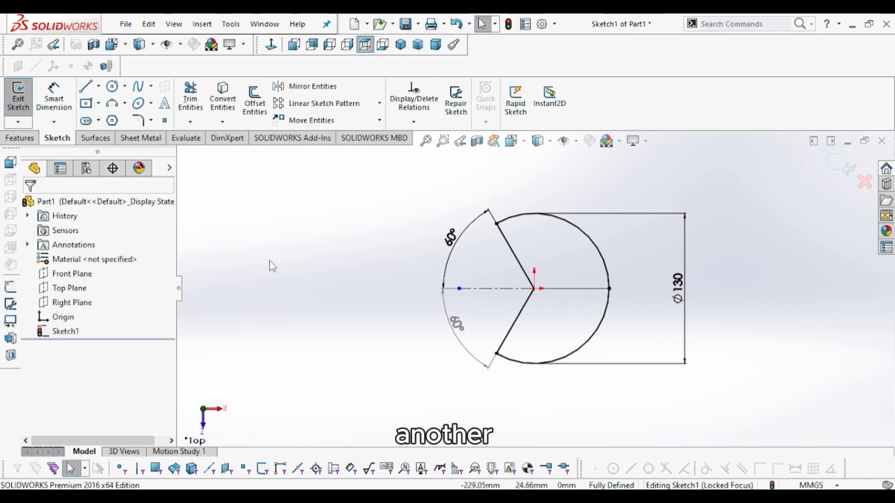
- Offset the horizontal line 5 mm in both directions with Offset Entities
{"action": "left_click", "coordinate": [256, 109]}
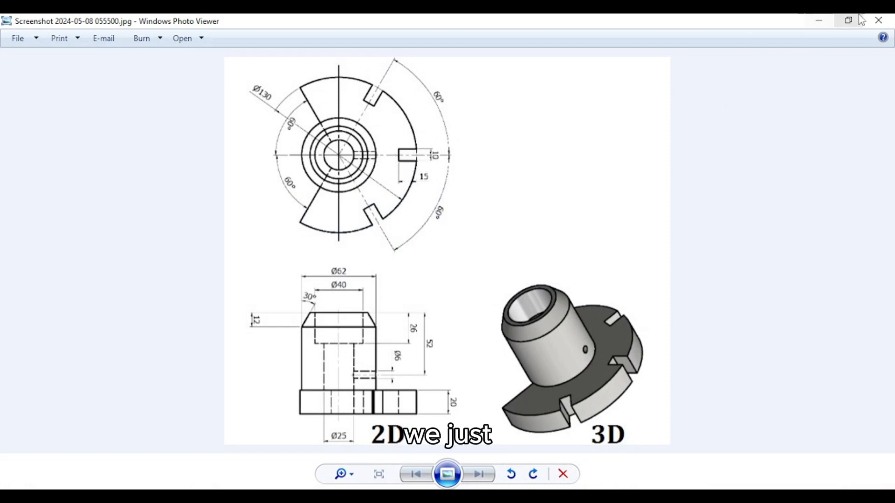
{"action": "left_click", "coordinate": [825, 21]}
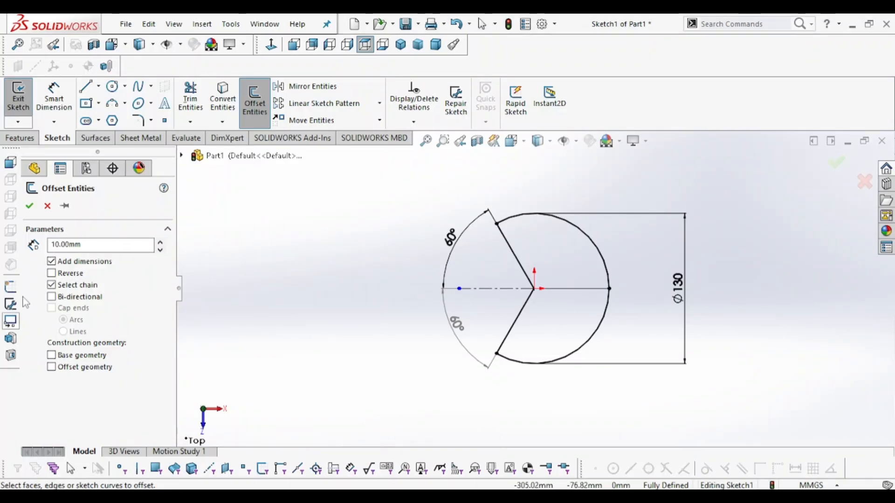
{"action": "double_click", "coordinate": [105, 244]}
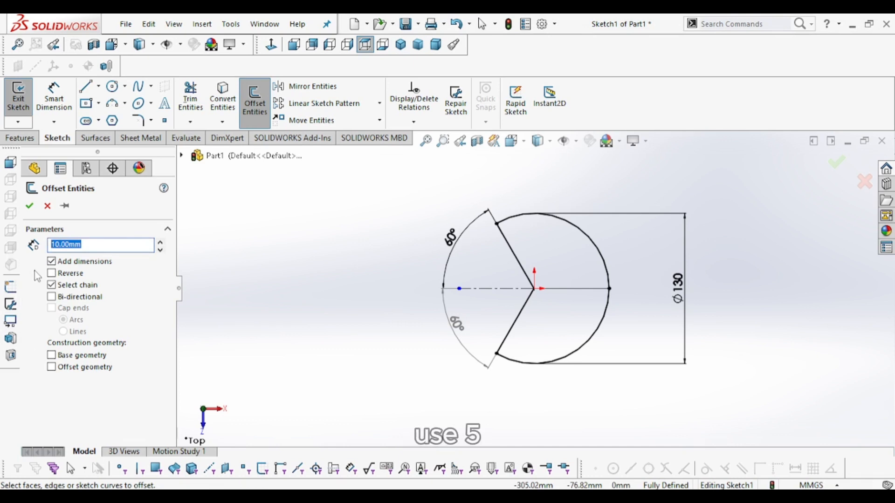
{"action": "type", "text": "5"}
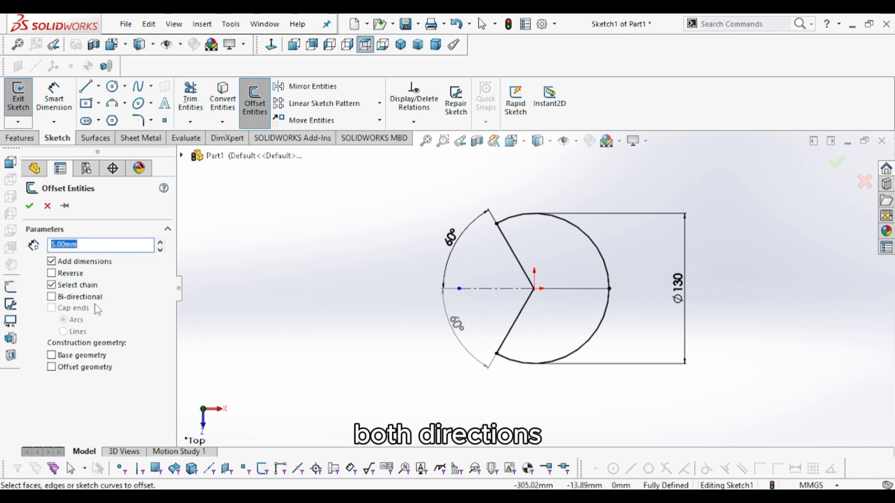
{"action": "left_click", "coordinate": [52, 297]}
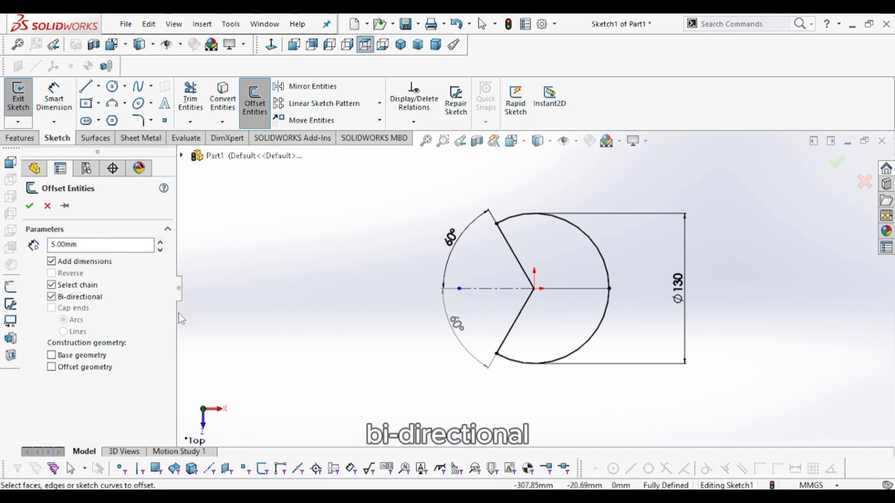
{"action": "left_click", "coordinate": [568, 293]}
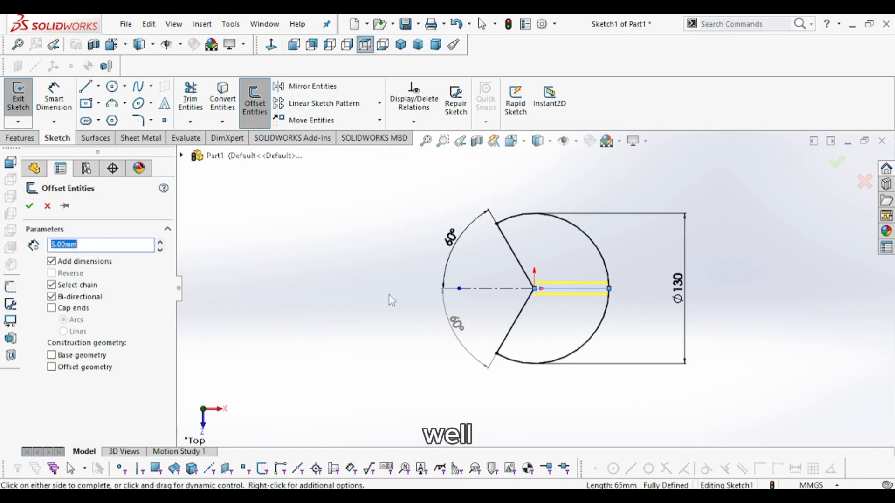
{"action": "left_click", "coordinate": [29, 206]}
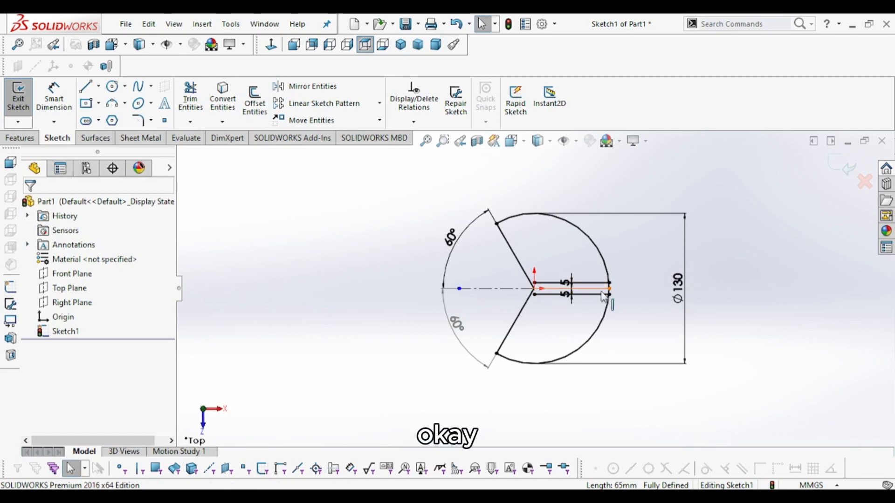
- Zoom in to examine where the offset lines meet the circle's edge
{"action": "scroll", "coordinate": [625, 285], "scroll_direction": "down", "scroll_amount": 4}
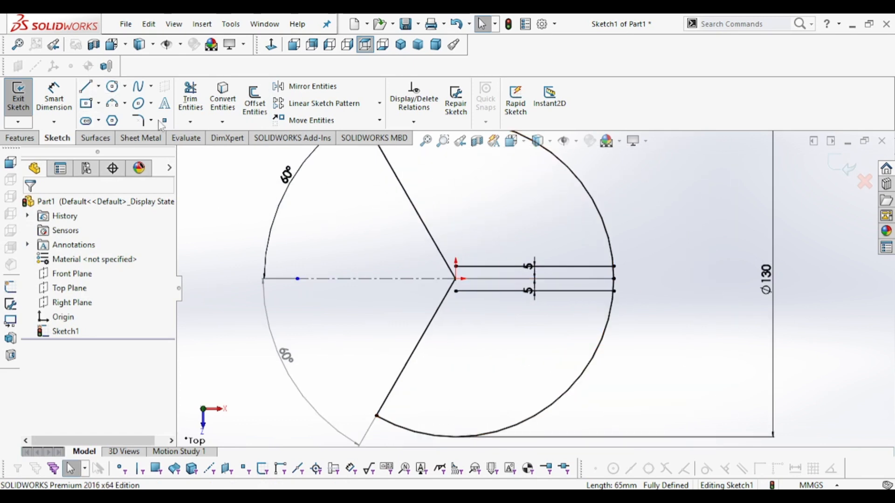
{"action": "scroll", "coordinate": [544, 272], "scroll_direction": "down", "scroll_amount": 5}
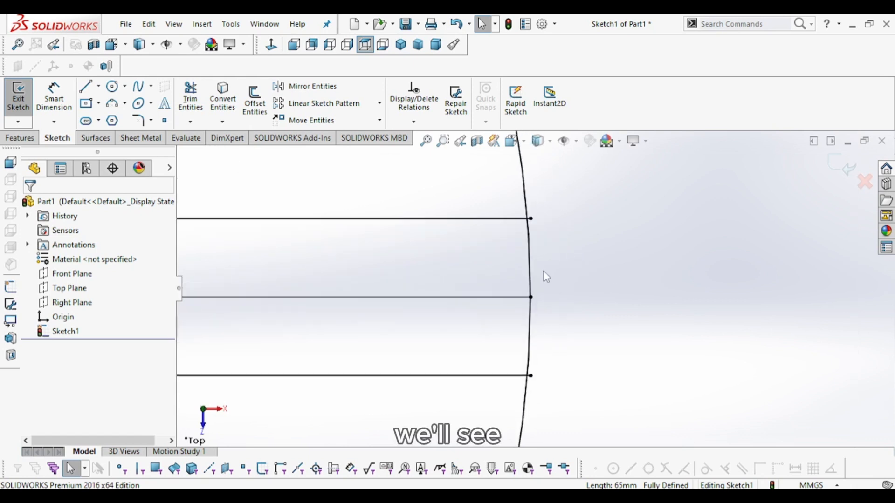
{"action": "scroll", "coordinate": [540, 268], "scroll_direction": "down", "scroll_amount": 1}
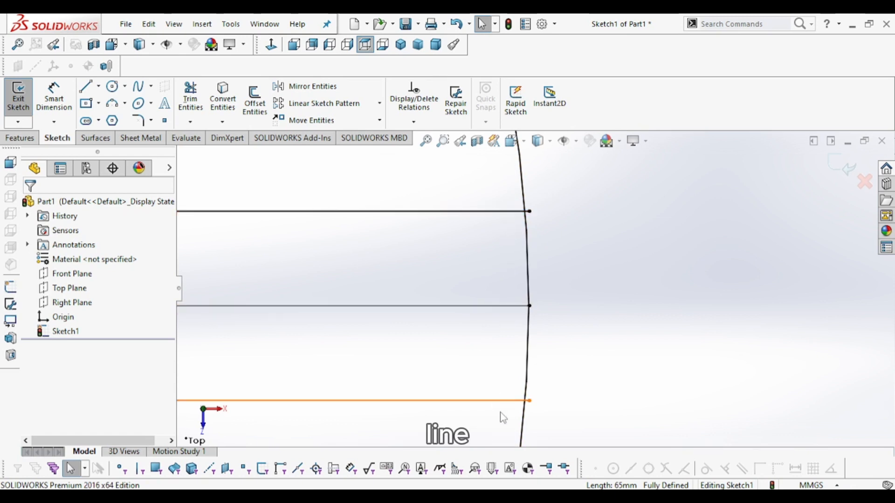
{"action": "left_click", "coordinate": [196, 106]}
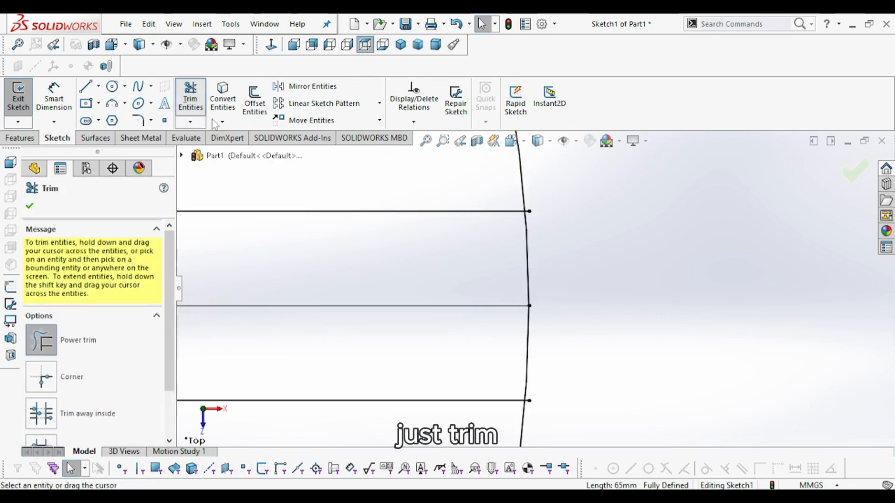
{"action": "scroll", "coordinate": [533, 415], "scroll_direction": "down", "scroll_amount": 3}
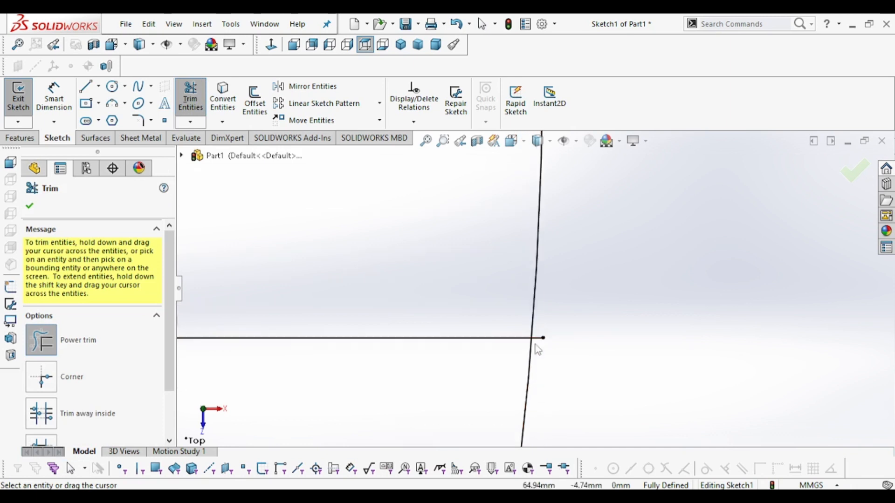
{"action": "scroll", "coordinate": [555, 335], "scroll_direction": "up", "scroll_amount": 3}
{"action": "scroll", "coordinate": [559, 284], "scroll_direction": "up", "scroll_amount": 3}
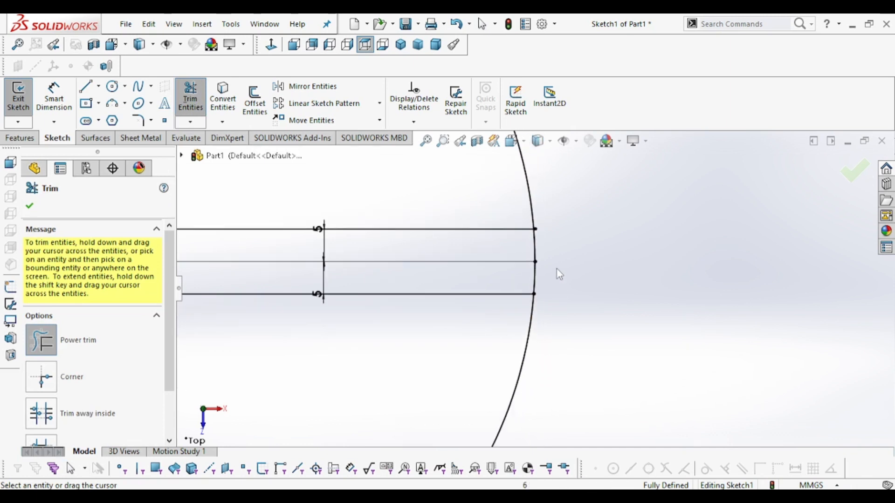
{"action": "scroll", "coordinate": [557, 277], "scroll_direction": "down", "scroll_amount": 5}
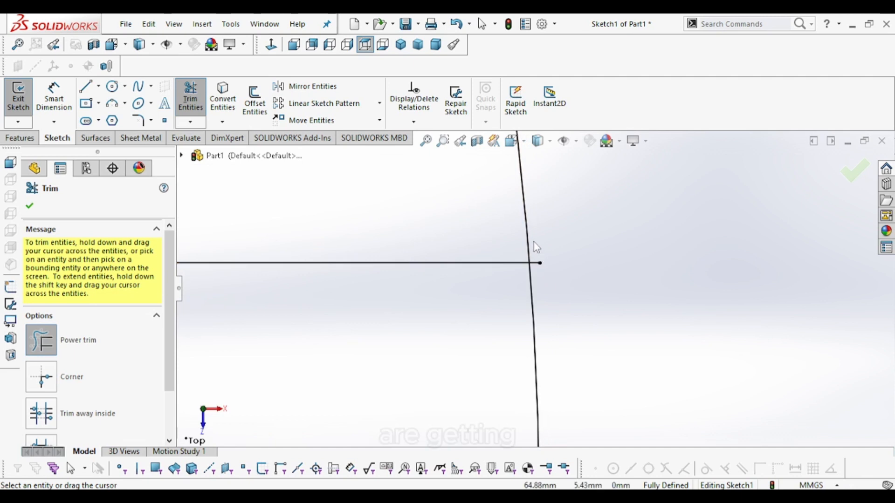
{"action": "scroll", "coordinate": [553, 322], "scroll_direction": "up", "scroll_amount": 3}
{"action": "scroll", "coordinate": [553, 368], "scroll_direction": "up", "scroll_amount": 2}
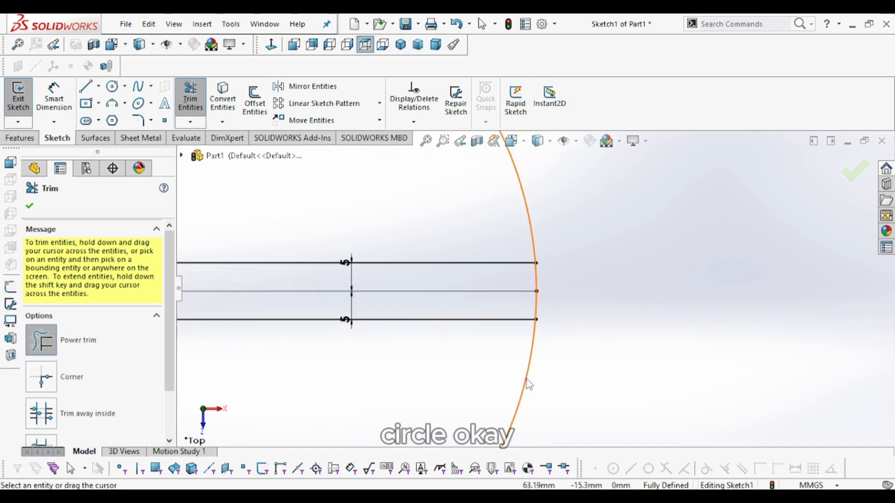
{"action": "scroll", "coordinate": [480, 314], "scroll_direction": "up", "scroll_amount": 3}
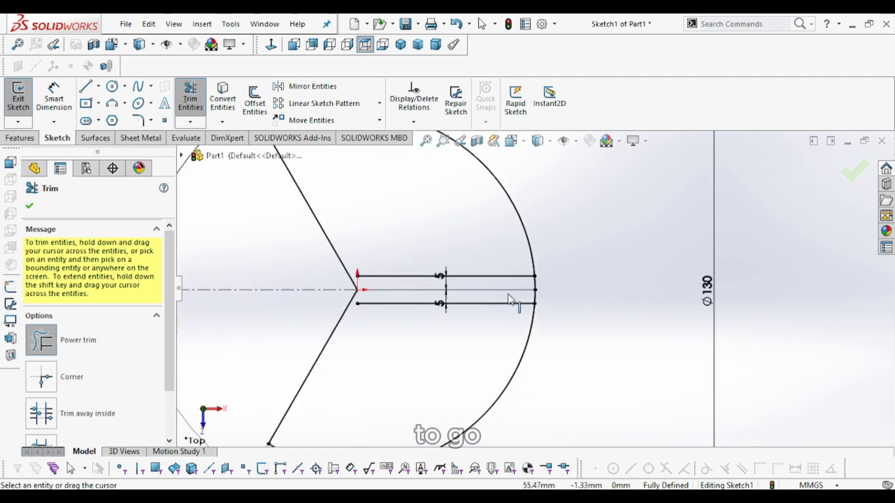
- Review the slot depth and width on the reference drawing
{"action": "key", "text": "alt+Tab"}
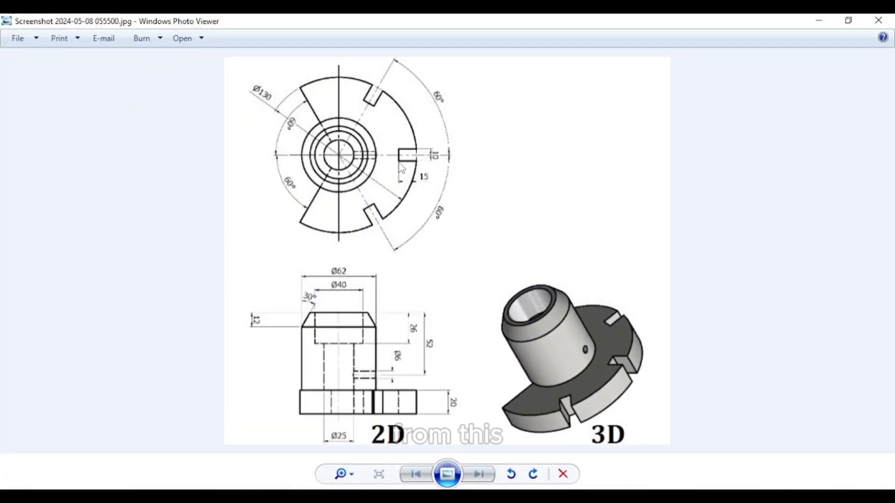
{"action": "scroll", "coordinate": [402, 169], "scroll_direction": "up", "scroll_amount": 4}
{"action": "scroll", "coordinate": [363, 182], "scroll_direction": "down", "scroll_amount": 1}
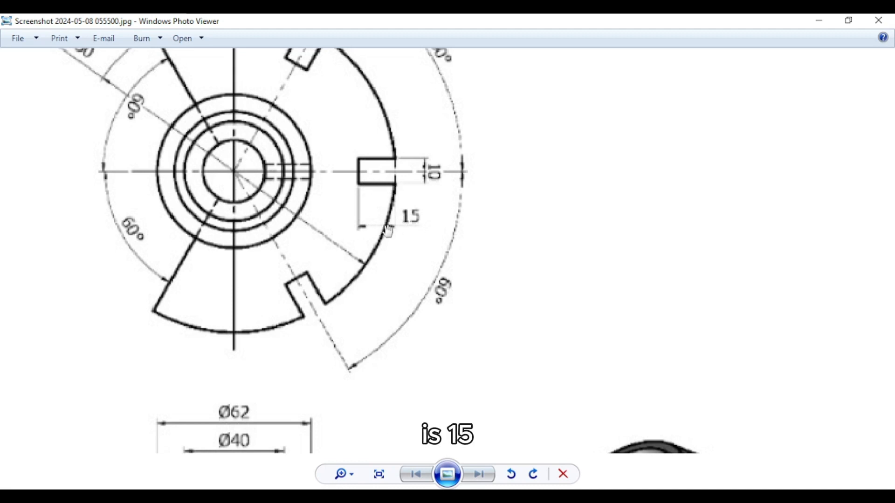
{"action": "left_click", "coordinate": [815, 21]}
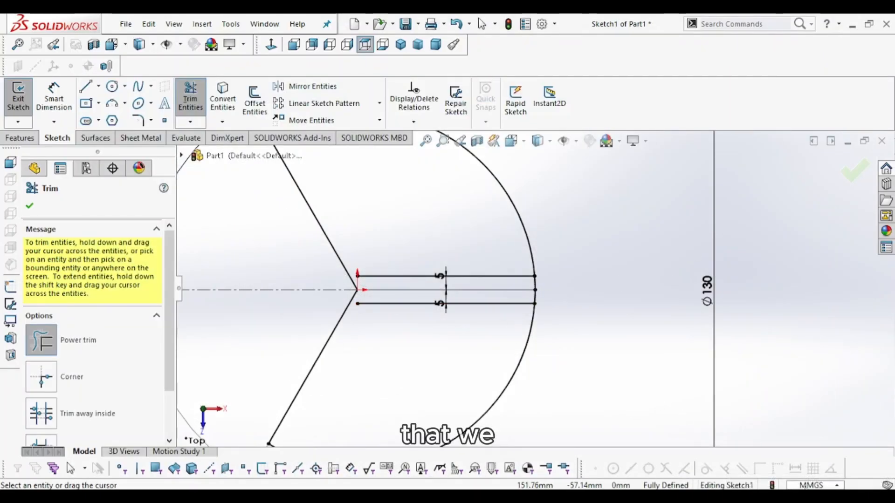
{"action": "left_click", "coordinate": [813, 486]}
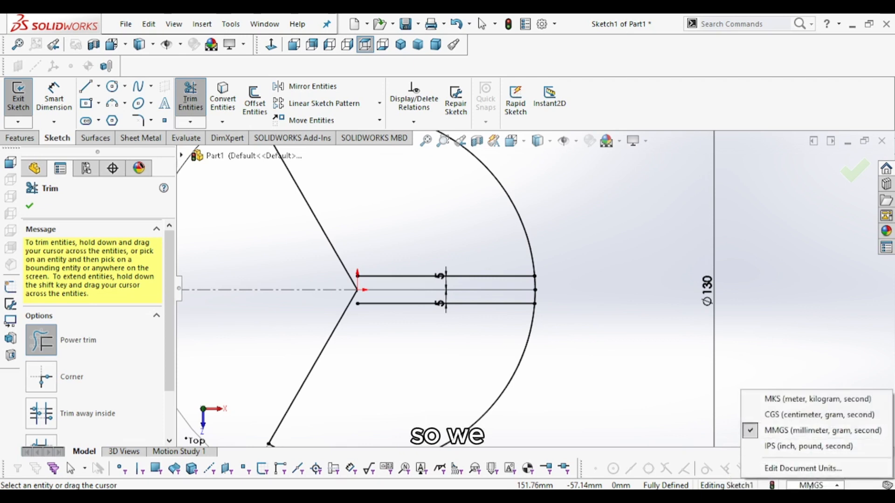
{"action": "left_click", "coordinate": [811, 485]}
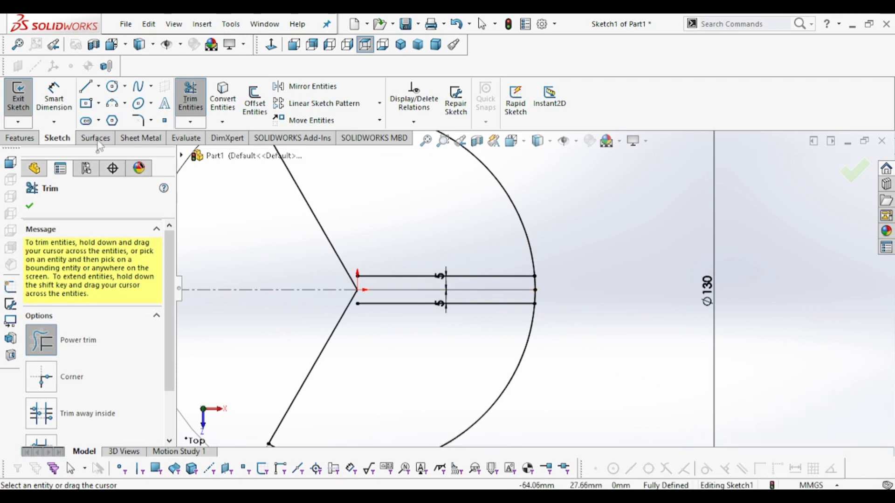
- Sketch a line about 11 mm long along the lower offset line, starting at the circle's edge
{"action": "left_click", "coordinate": [85, 86]}
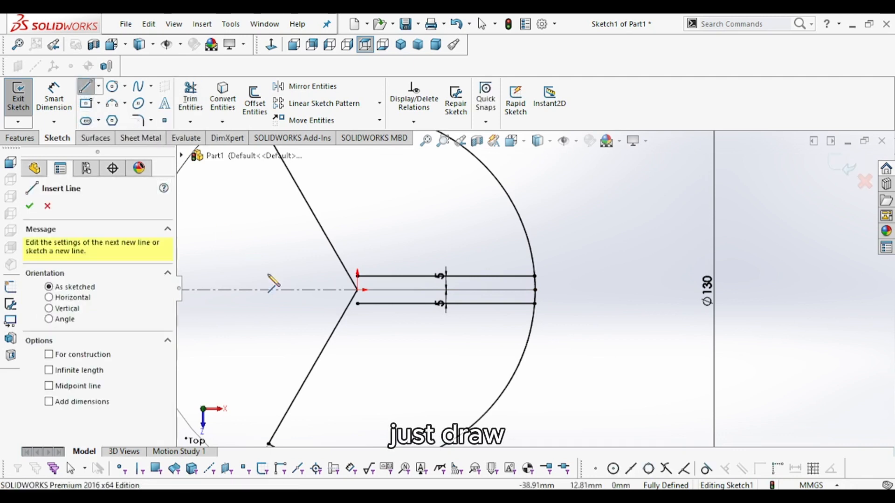
{"action": "left_click", "coordinate": [534, 303]}
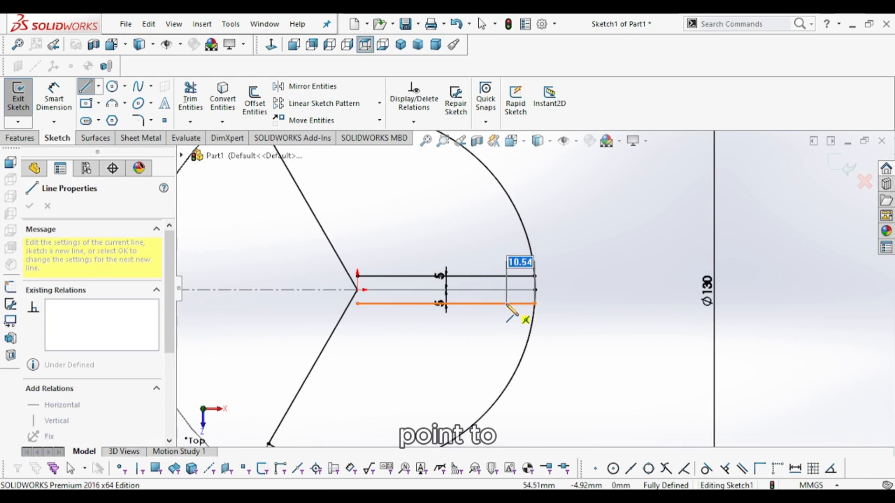
{"action": "right_click", "coordinate": [554, 207]}
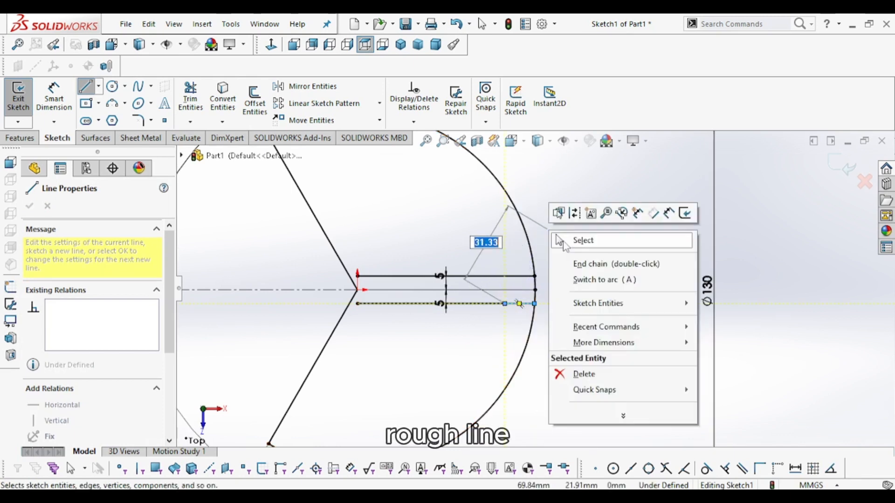
{"action": "left_click", "coordinate": [585, 240]}
- Dimension the short line's length and set it to 15 mm
{"action": "left_click", "coordinate": [54, 98]}
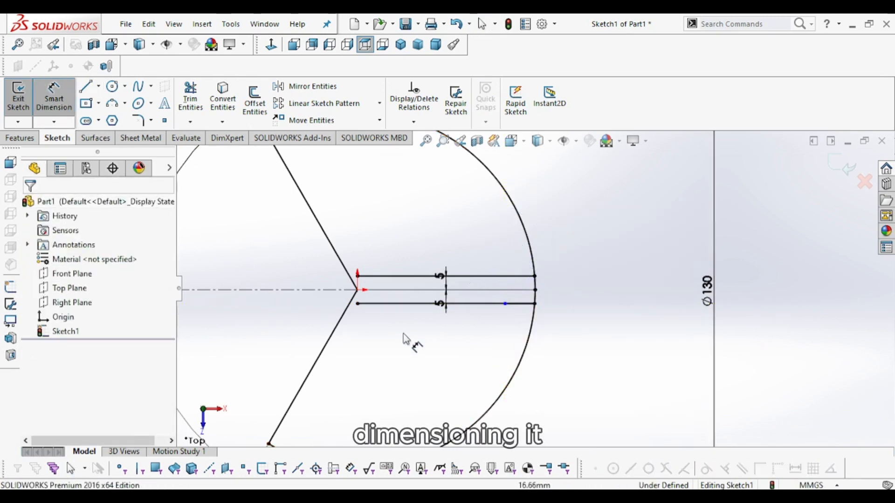
{"action": "left_click", "coordinate": [533, 304]}
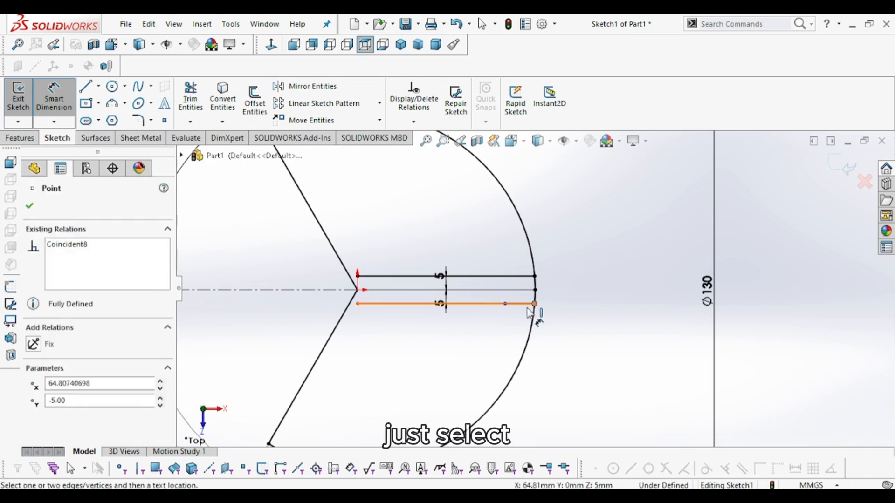
{"action": "left_click", "coordinate": [506, 304]}
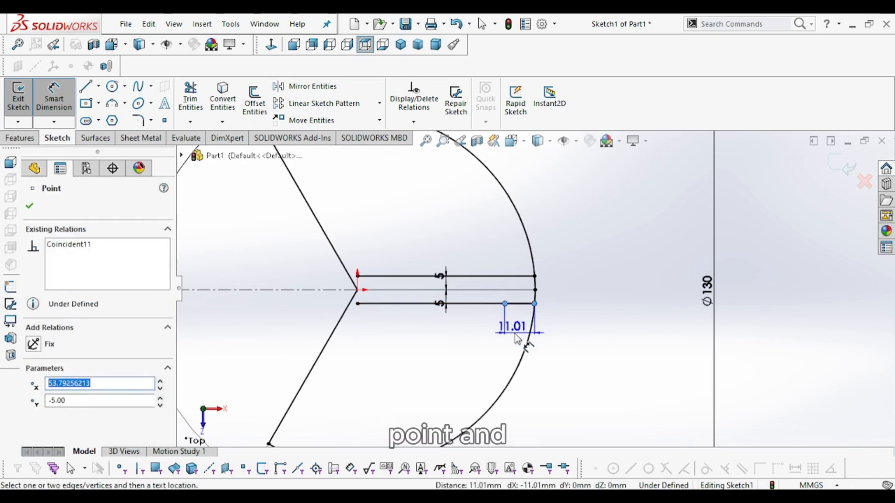
{"action": "left_click", "coordinate": [561, 343]}
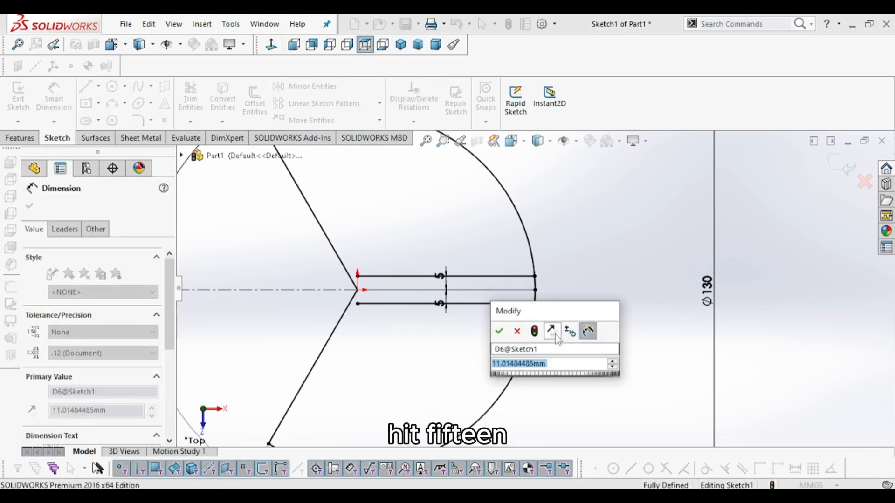
{"action": "type", "text": "15"}
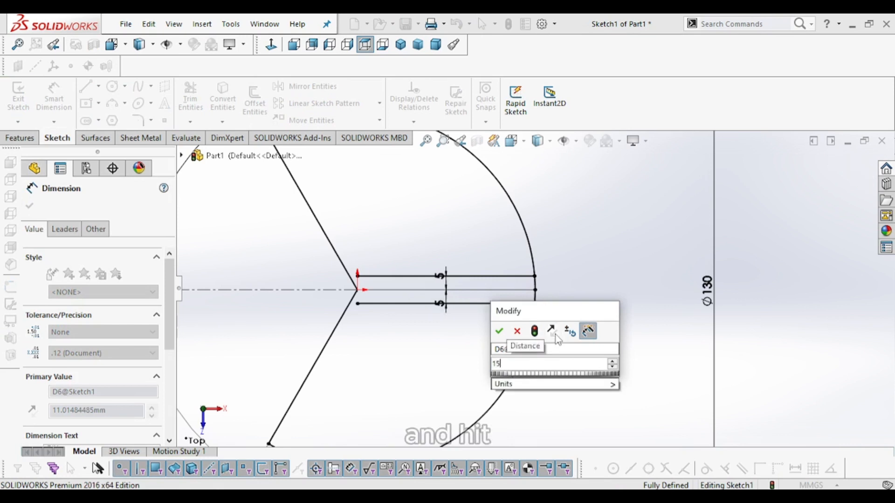
{"action": "key", "text": "Return"}
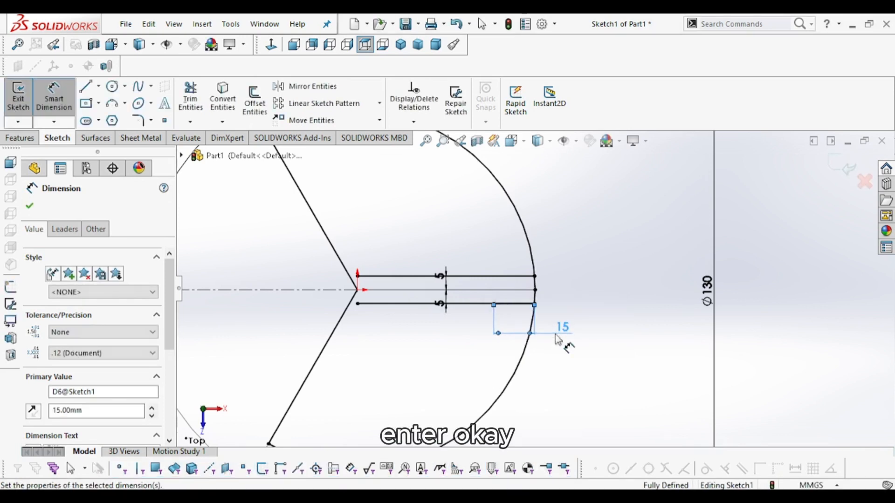
{"action": "scroll", "coordinate": [519, 320], "scroll_direction": "down", "scroll_amount": 3}
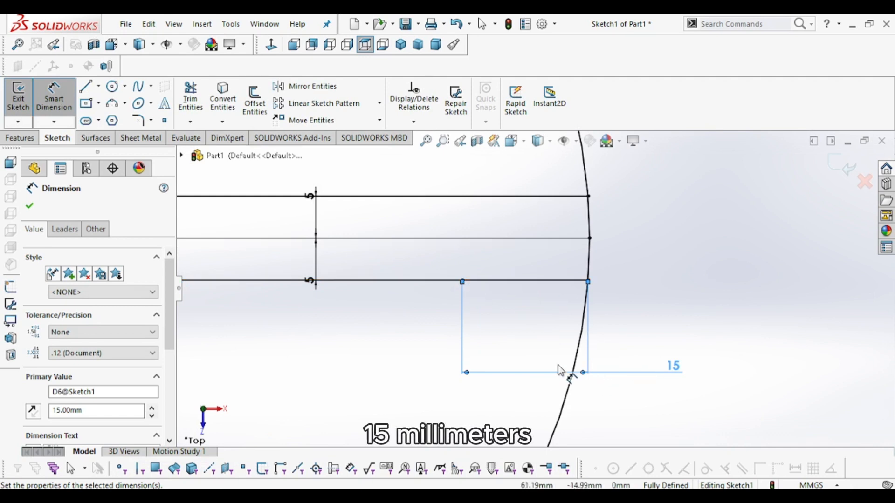
{"action": "left_click", "coordinate": [588, 281]}
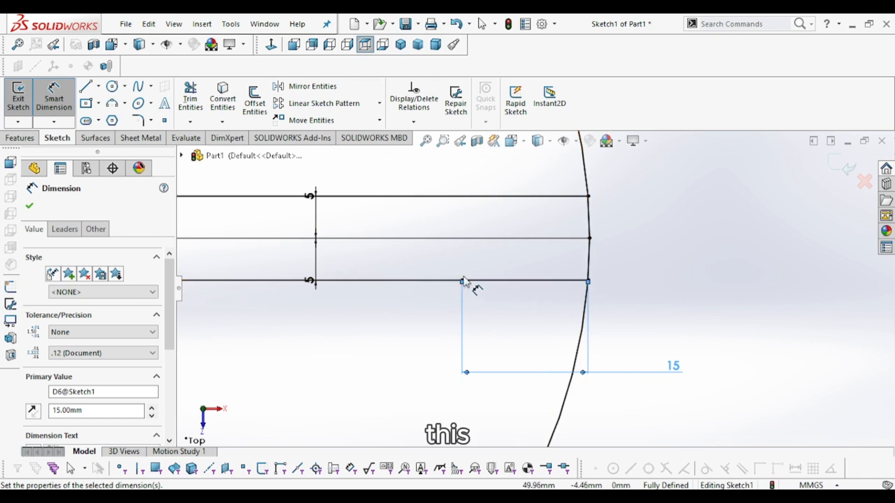
{"action": "left_click", "coordinate": [29, 206]}
{"action": "key", "text": "Escape"}
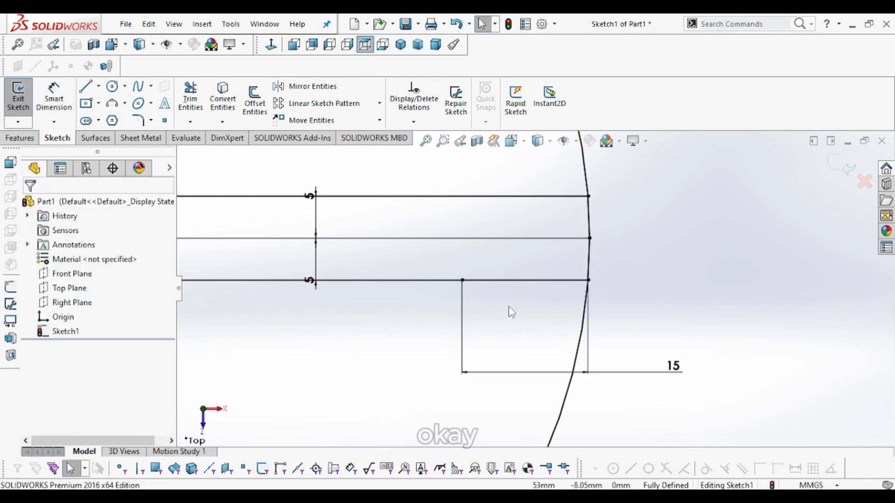
- Sketch a vertical line from the short line's end up to the upper offset line, closing the slot's inner end
{"action": "scroll", "coordinate": [534, 291], "scroll_direction": "up", "scroll_amount": 3}
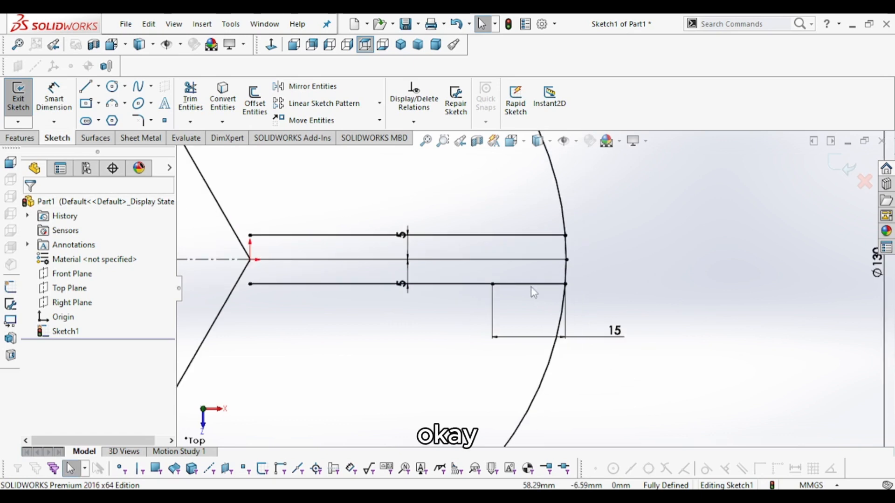
{"action": "left_click", "coordinate": [89, 88]}
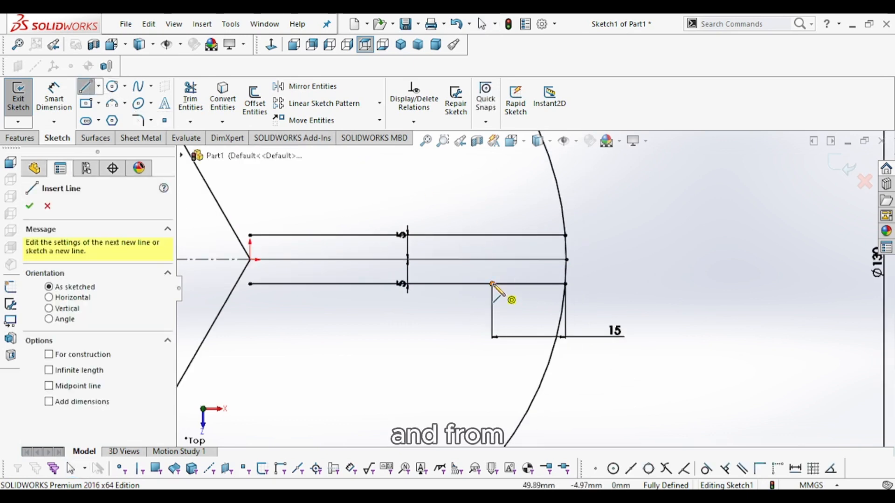
{"action": "left_click", "coordinate": [492, 284]}
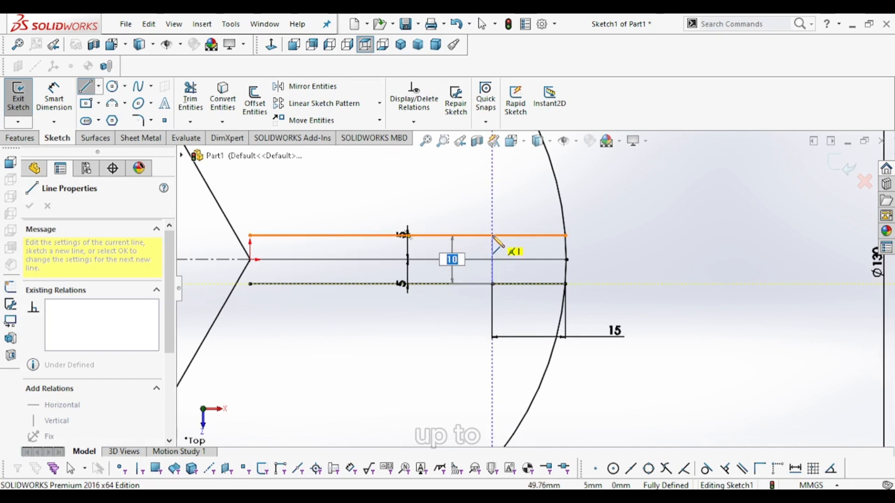
{"action": "left_click", "coordinate": [493, 236]}
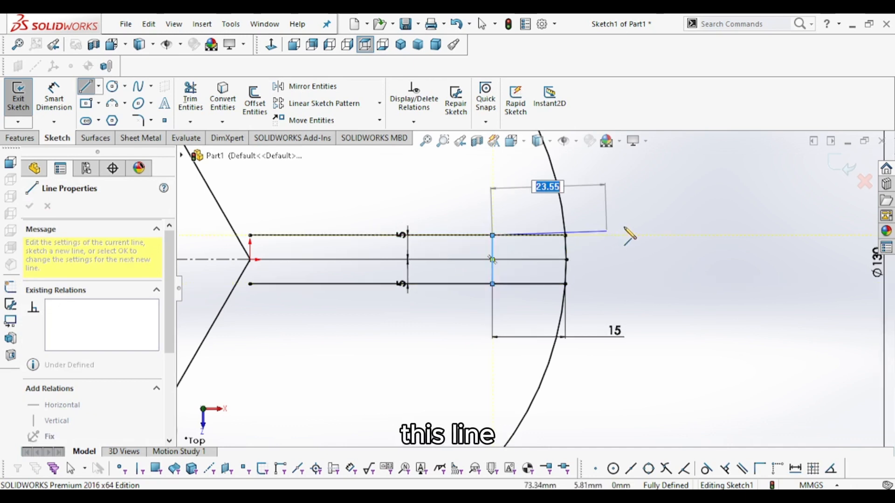
{"action": "right_click", "coordinate": [613, 177]}
{"action": "left_click", "coordinate": [640, 189]}
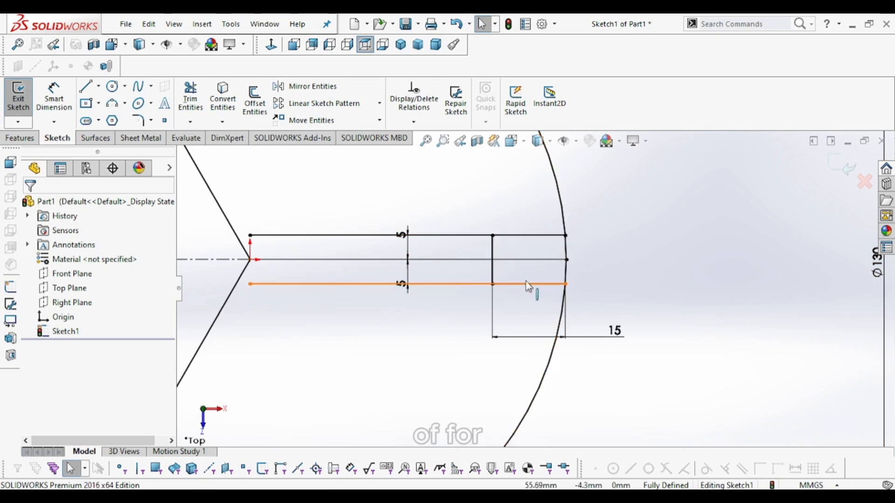
- Trim away the offset lines' portions inside the slot's closing line, leaving only the slot sides
{"action": "scroll", "coordinate": [516, 262], "scroll_direction": "up", "scroll_amount": 3}
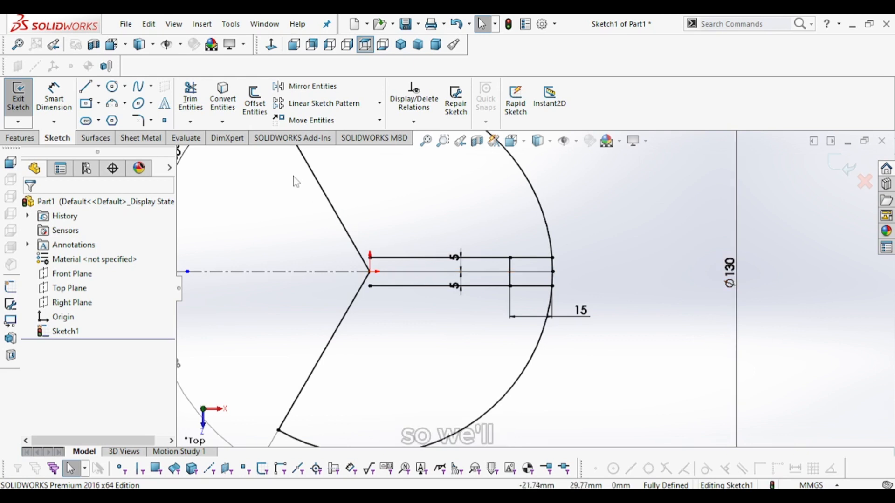
{"action": "left_click", "coordinate": [190, 99]}
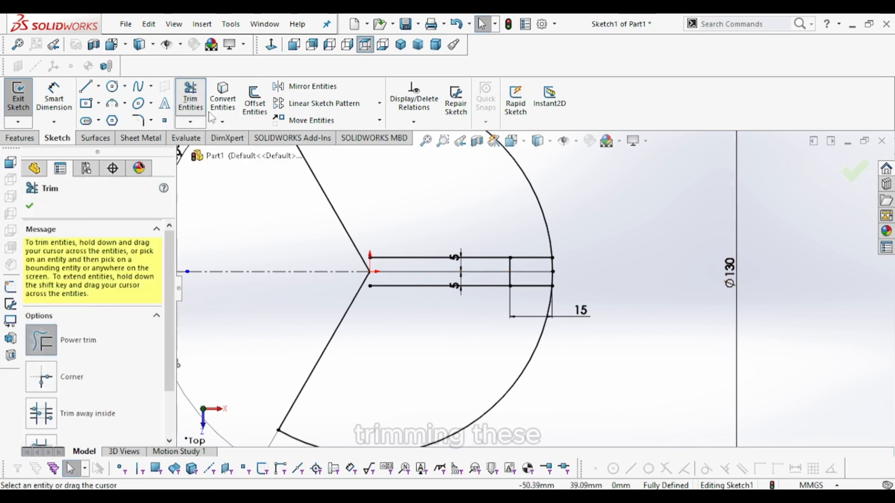
{"action": "left_click_drag", "start_coordinate": [423, 255], "coordinate": [424, 273]}
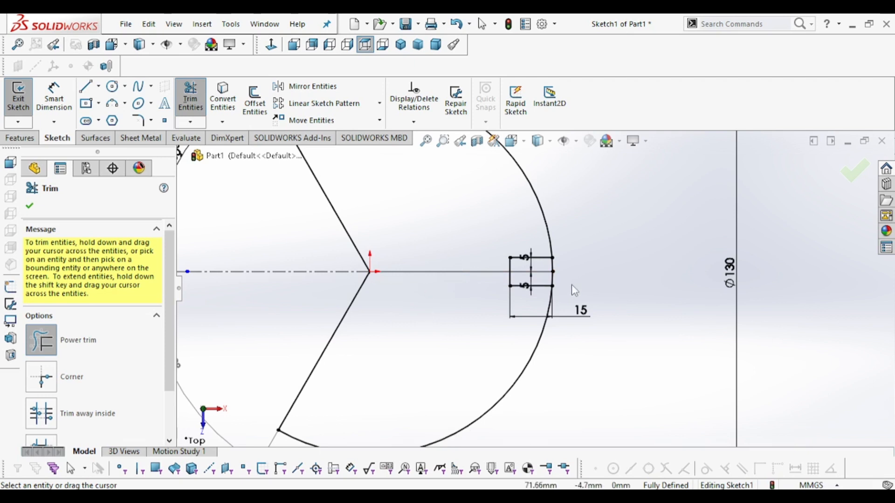
- Trim the circle's arc segment spanning the slot opening
{"action": "scroll", "coordinate": [573, 289], "scroll_direction": "down", "scroll_amount": 5}
{"action": "left_click_drag", "start_coordinate": [551, 240], "coordinate": [538, 254]}
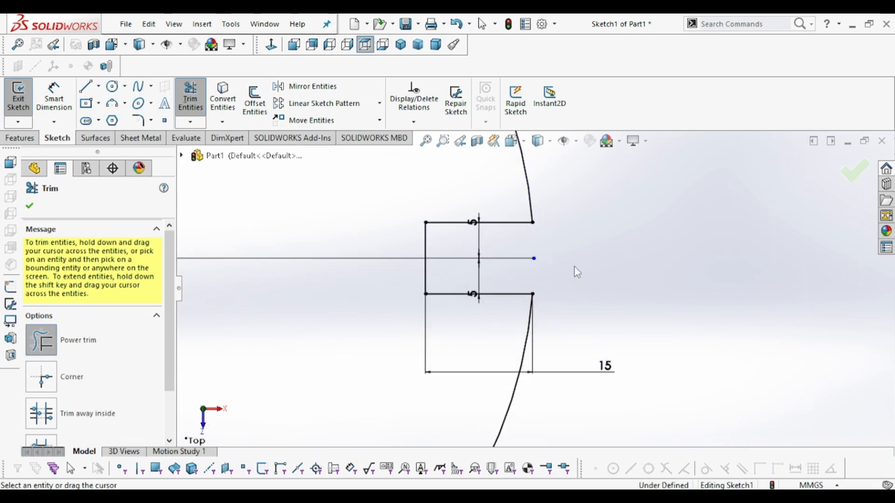
{"action": "scroll", "coordinate": [562, 241], "scroll_direction": "up", "scroll_amount": 2}
{"action": "scroll", "coordinate": [508, 261], "scroll_direction": "up", "scroll_amount": 3}
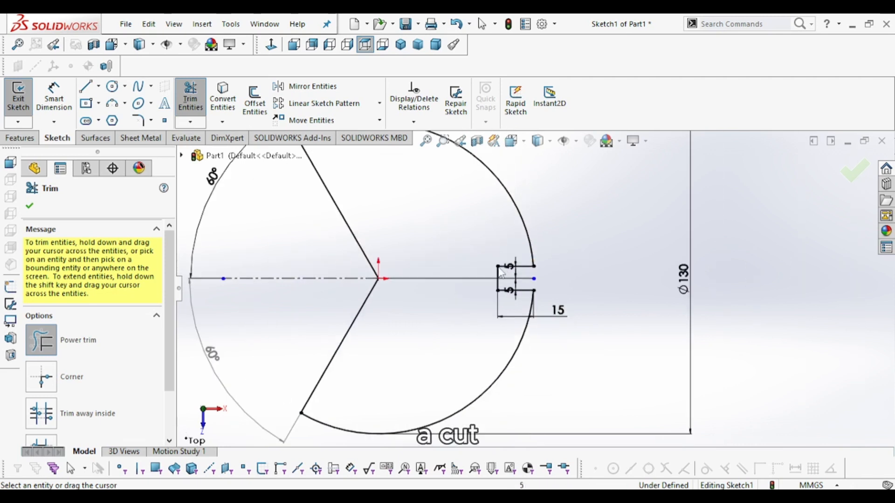
{"action": "scroll", "coordinate": [508, 298], "scroll_direction": "down", "scroll_amount": 5}
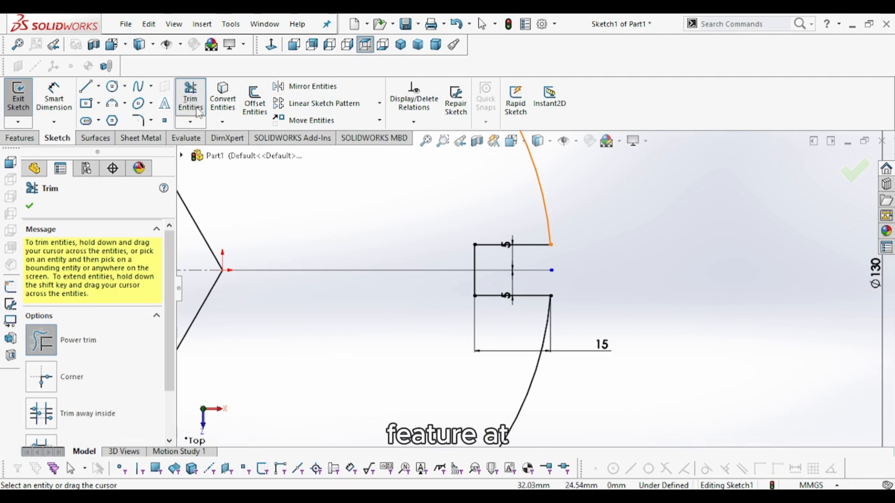
{"action": "key", "text": "Escape"}
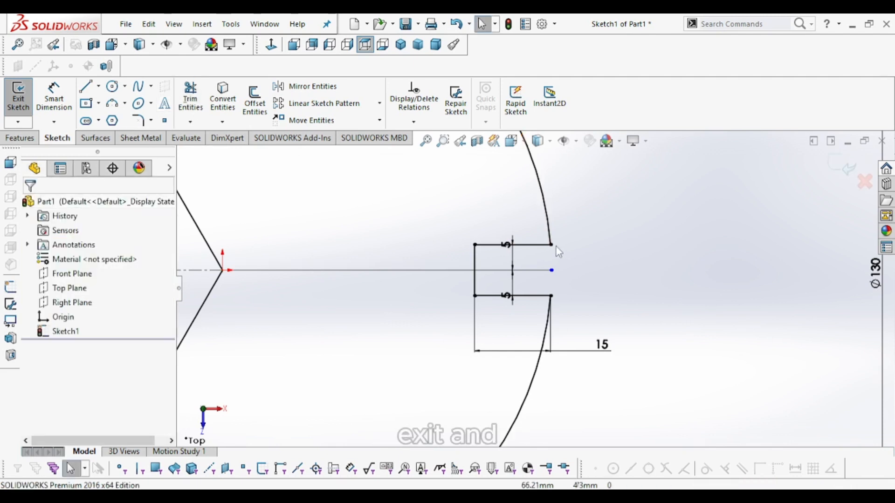
- Dimension the slot opening width between its two corner points as a driven dimension
{"action": "left_click", "coordinate": [54, 98]}
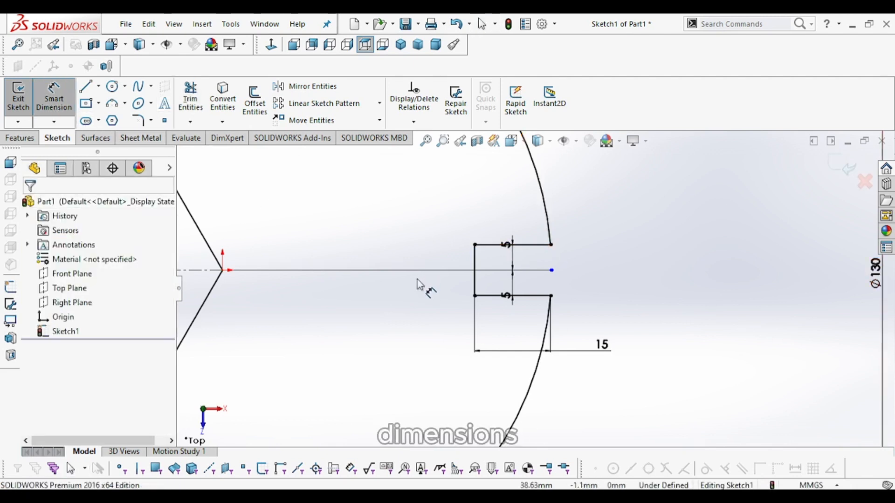
{"action": "left_click", "coordinate": [551, 245]}
{"action": "left_click", "coordinate": [551, 296]}
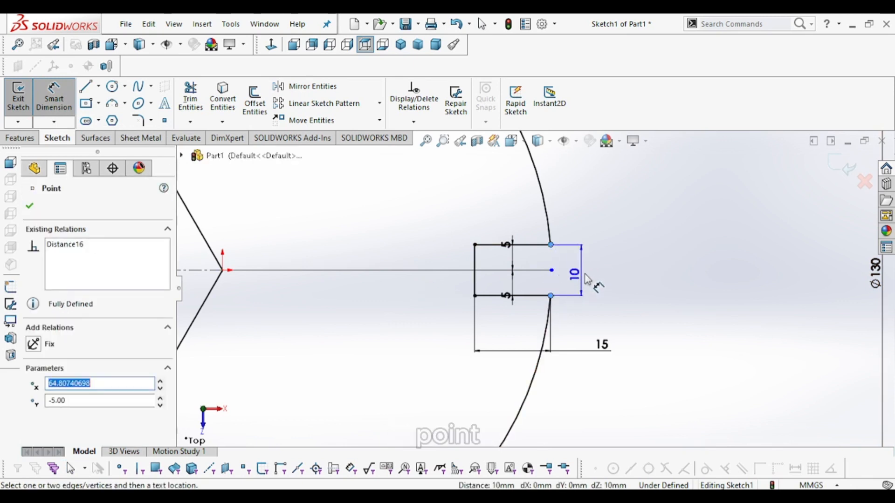
{"action": "left_click", "coordinate": [602, 275]}
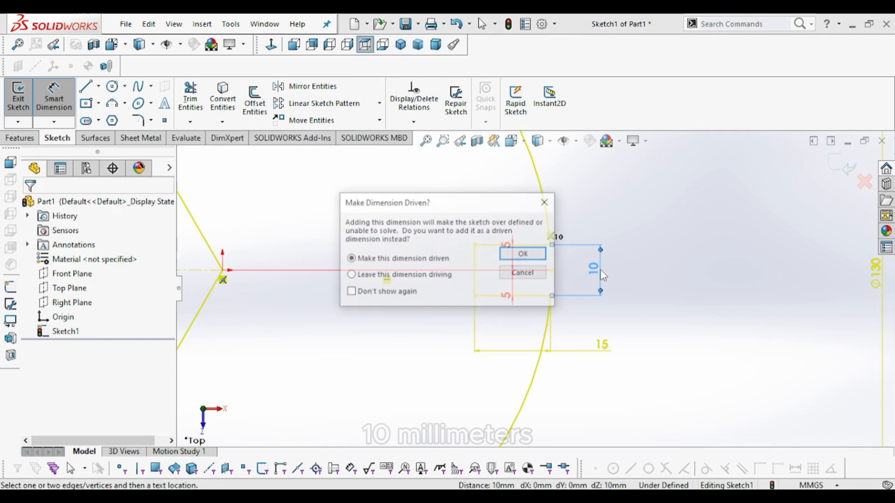
{"action": "left_click", "coordinate": [538, 254]}
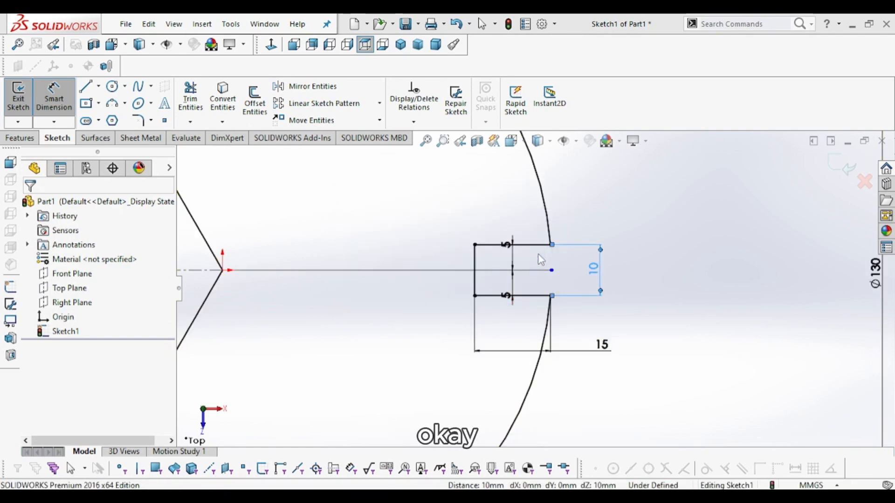
{"action": "left_click", "coordinate": [651, 275]}
{"action": "scroll", "coordinate": [565, 311], "scroll_direction": "up", "scroll_amount": 3}
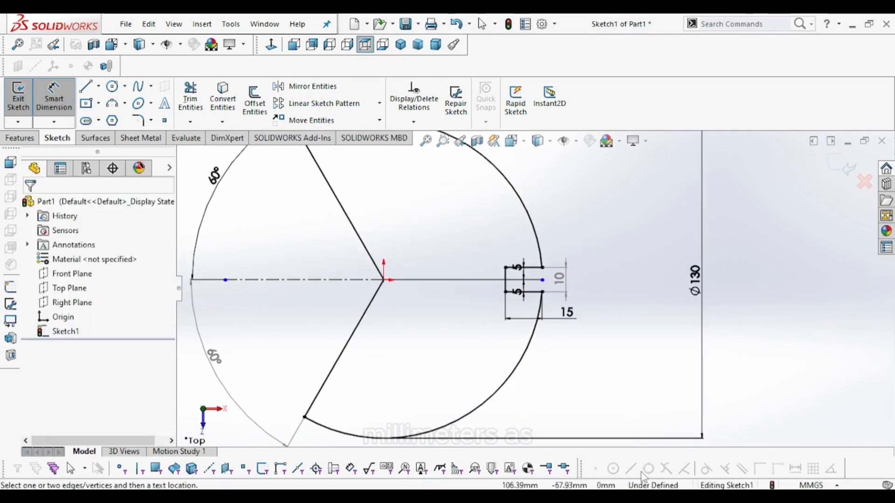
- Examine the slot placement and angles on the reference drawing
{"action": "key", "text": "alt+Tab"}
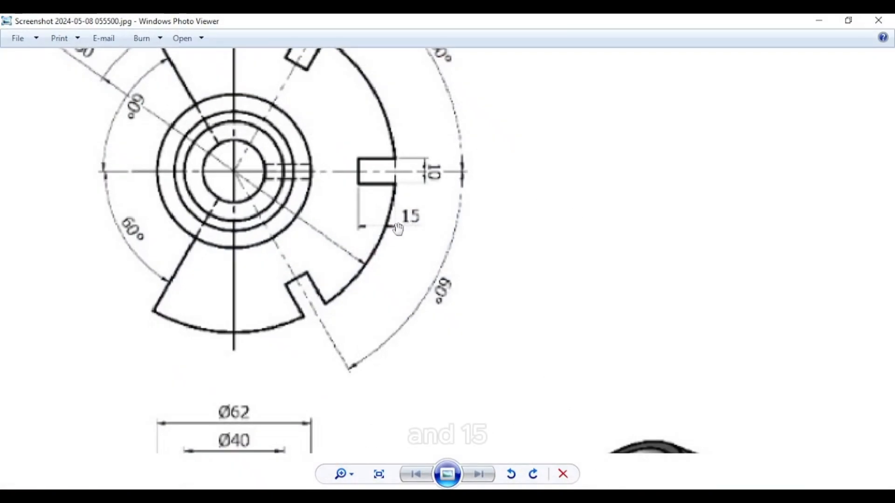
{"action": "key", "text": "alt+Tab"}
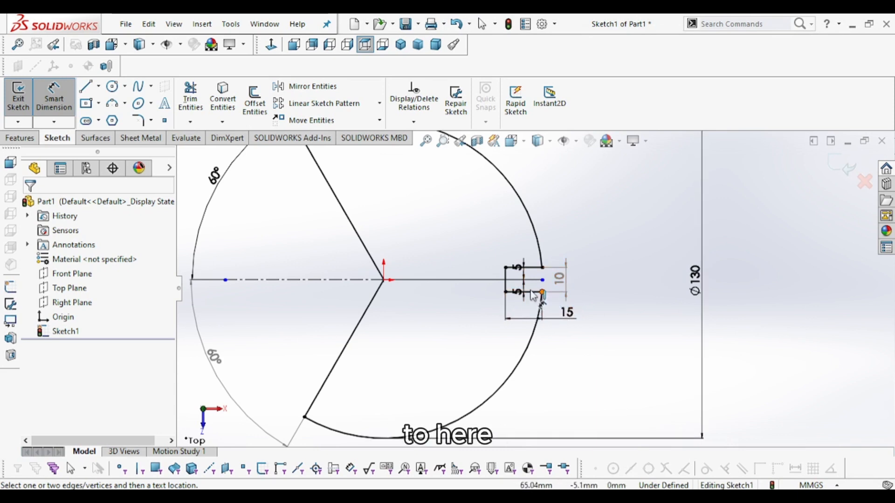
{"action": "scroll", "coordinate": [532, 294], "scroll_direction": "up", "scroll_amount": 3}
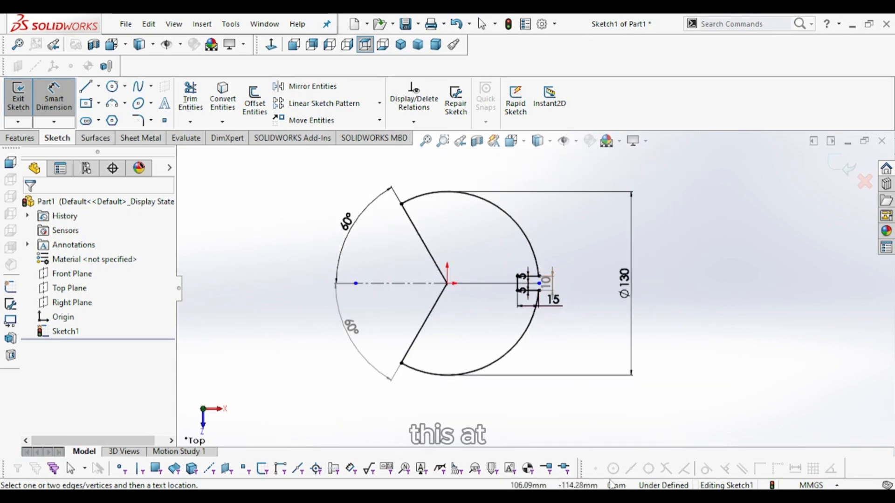
{"action": "left_click", "coordinate": [608, 499]}
{"action": "scroll", "coordinate": [436, 192], "scroll_direction": "up", "scroll_amount": 3}
{"action": "scroll", "coordinate": [409, 172], "scroll_direction": "down", "scroll_amount": 6}
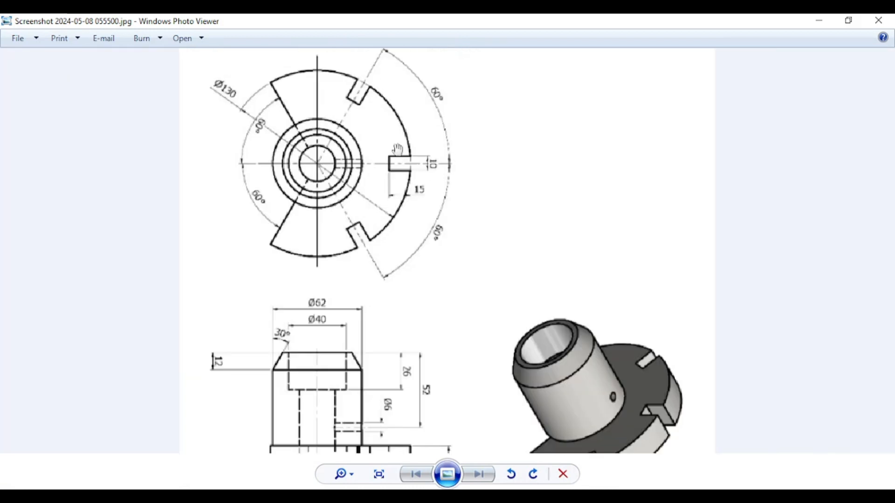
{"action": "left_click_drag", "start_coordinate": [398, 149], "coordinate": [407, 235]}
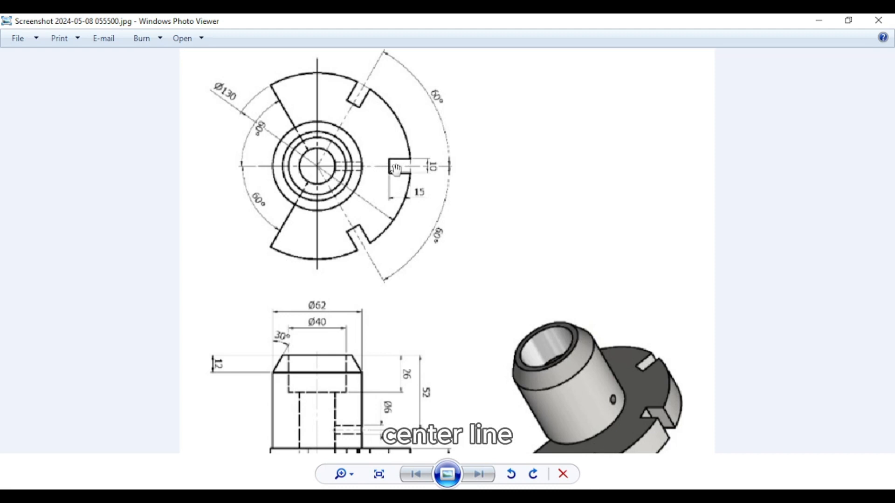
{"action": "left_click", "coordinate": [821, 21]}
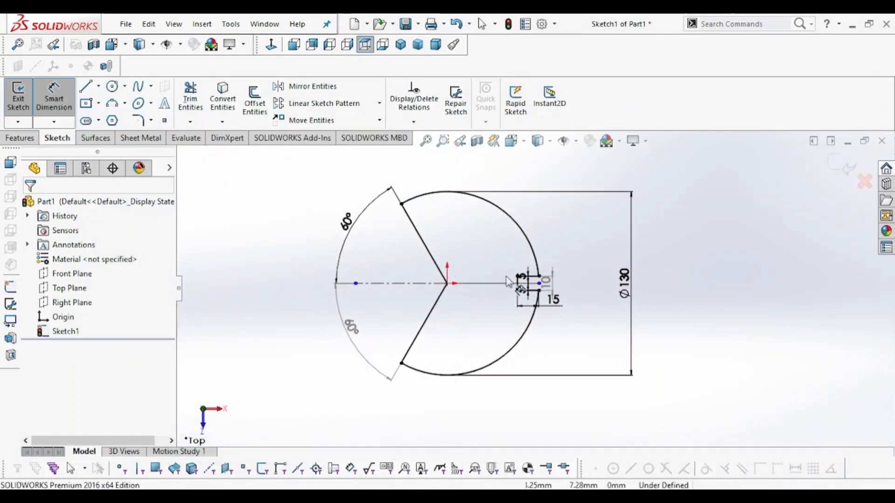
{"action": "scroll", "coordinate": [494, 252], "scroll_direction": "down", "scroll_amount": 3}
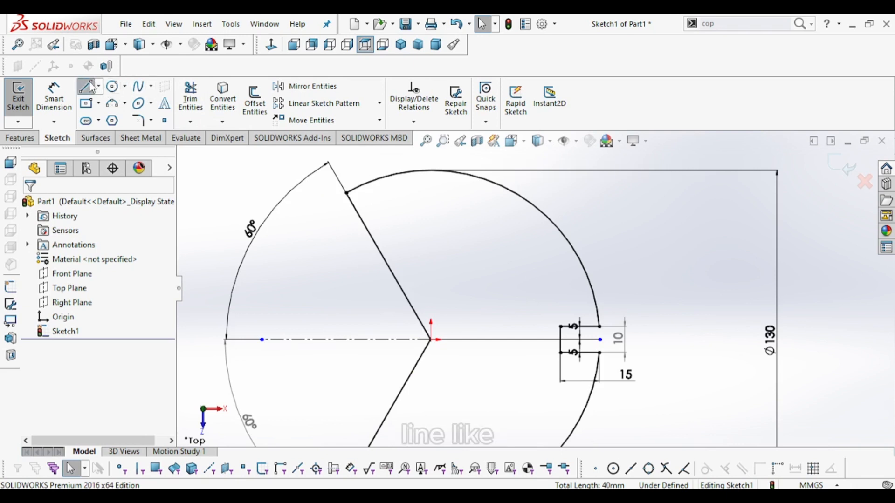
- Sketch a radial line from the origin to the circle's upper-right edge
{"action": "left_click", "coordinate": [86, 86]}
{"action": "left_click", "coordinate": [430, 340]}
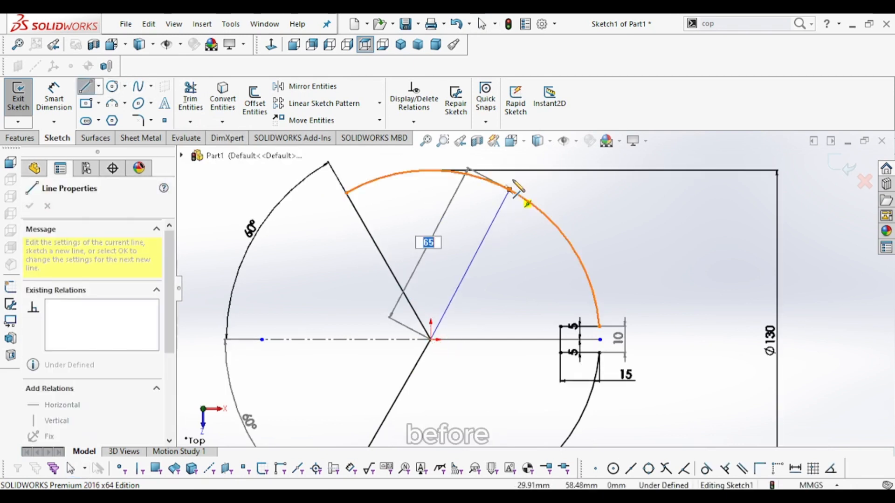
{"action": "left_click", "coordinate": [535, 208]}
{"action": "right_click", "coordinate": [625, 205]}
{"action": "left_click", "coordinate": [644, 205]}
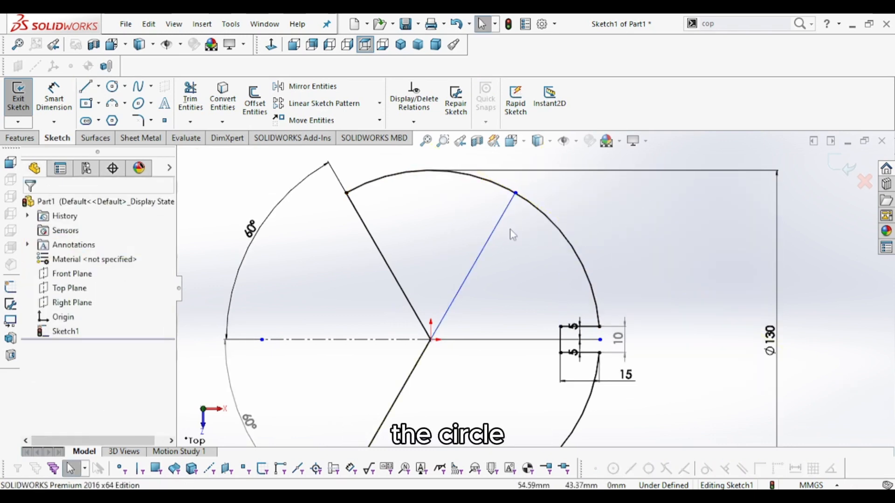
- Offset the radial line 5 mm to both sides with Offset Entities
{"action": "left_click", "coordinate": [255, 103]}
{"action": "left_click", "coordinate": [488, 247]}
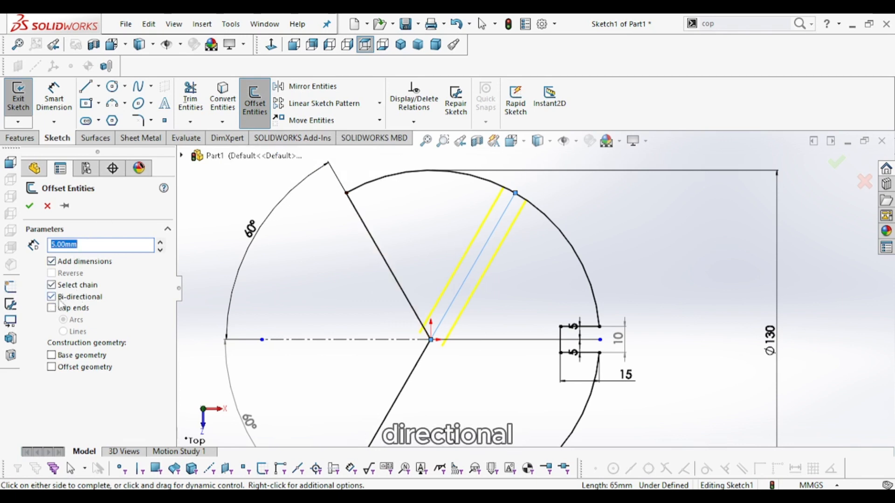
{"action": "left_click", "coordinate": [29, 206]}
{"action": "scroll", "coordinate": [524, 208], "scroll_direction": "down", "scroll_amount": 3}
{"action": "scroll", "coordinate": [521, 205], "scroll_direction": "up", "scroll_amount": 5}
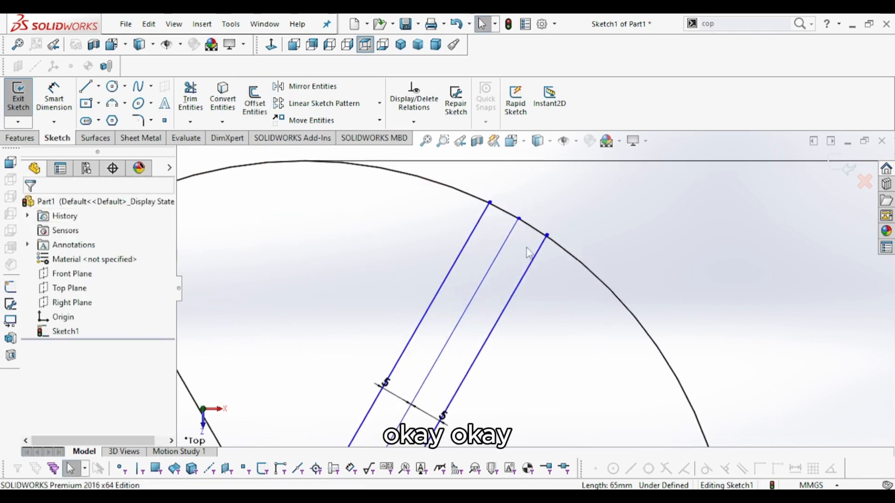
{"action": "scroll", "coordinate": [541, 330], "scroll_direction": "down", "scroll_amount": 1}
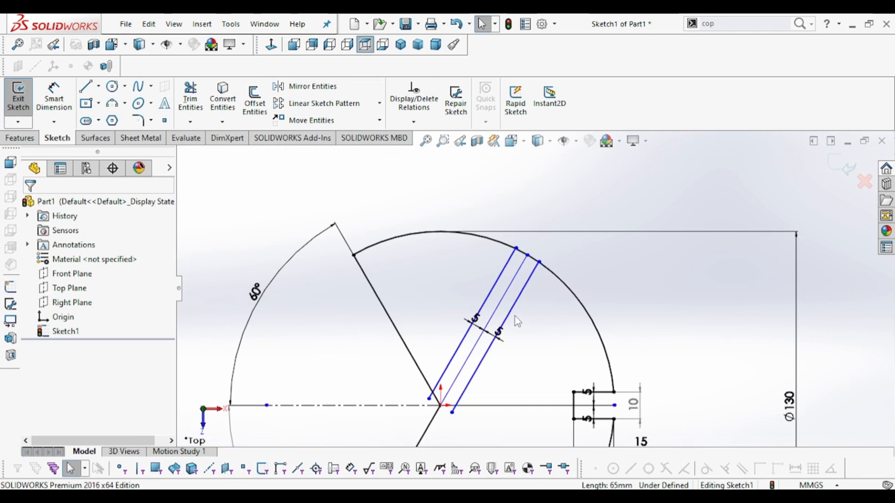
- Dimension the angle between the radial line and the horizontal centerline as 60°, checking the reference drawing
{"action": "left_click", "coordinate": [53, 98]}
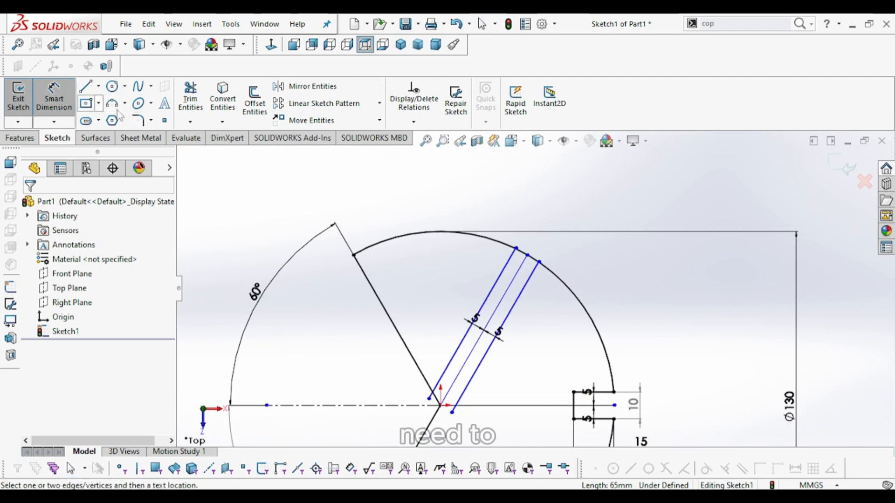
{"action": "left_click", "coordinate": [522, 265]}
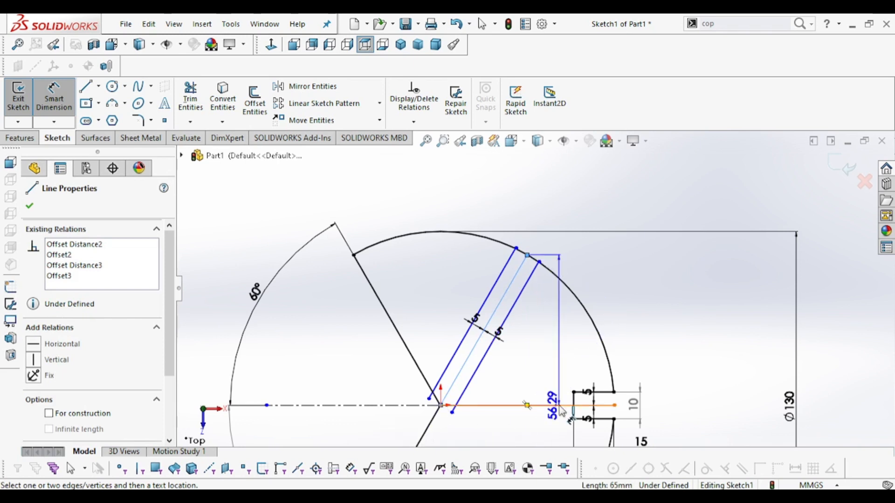
{"action": "left_click", "coordinate": [561, 407]}
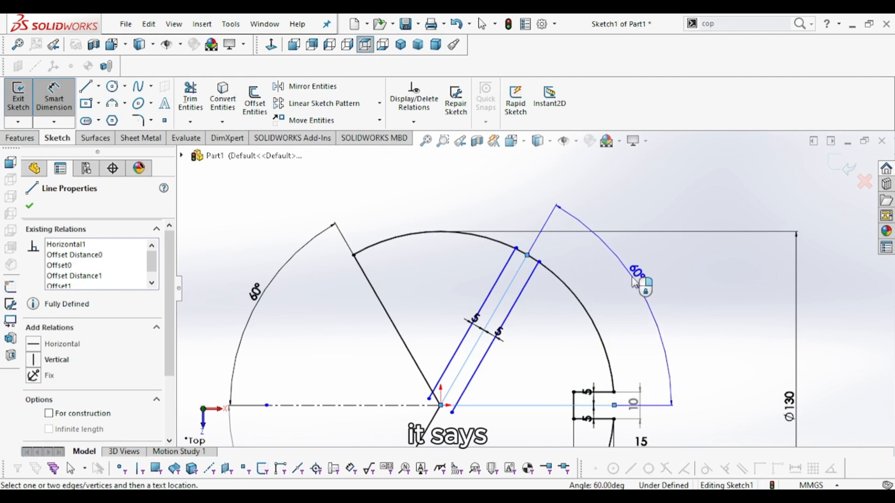
{"action": "left_click", "coordinate": [630, 291]}
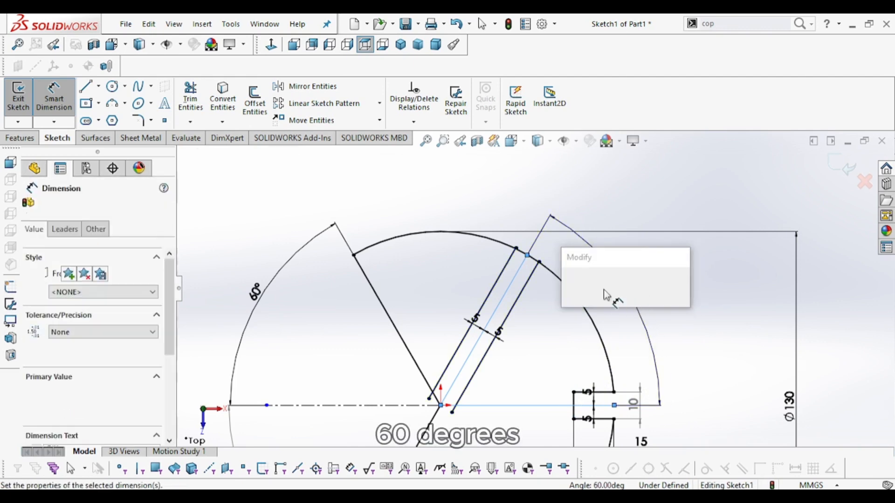
{"action": "key", "text": "Return"}
{"action": "key", "text": "alt+Tab"}
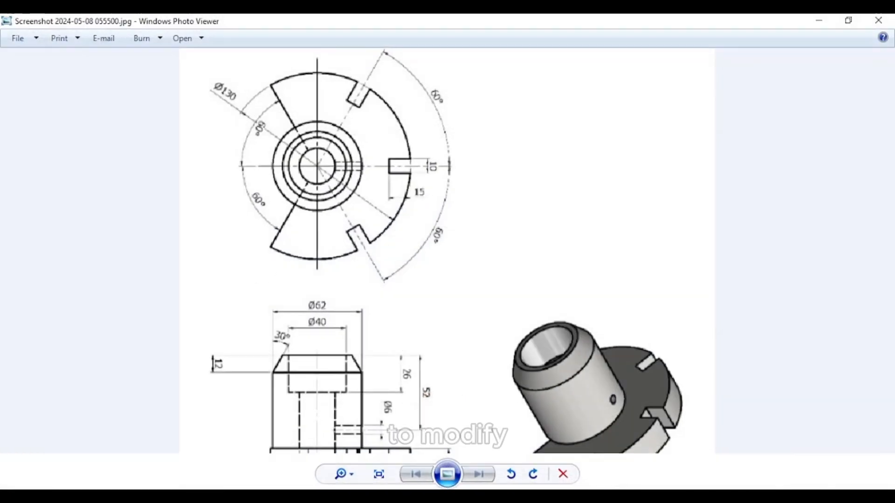
{"action": "key", "text": "alt+Tab"}
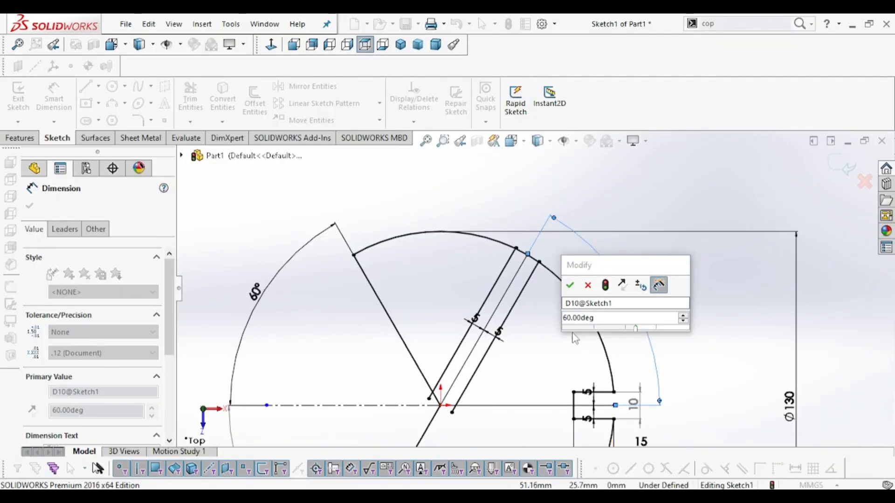
{"action": "key", "text": "Return"}
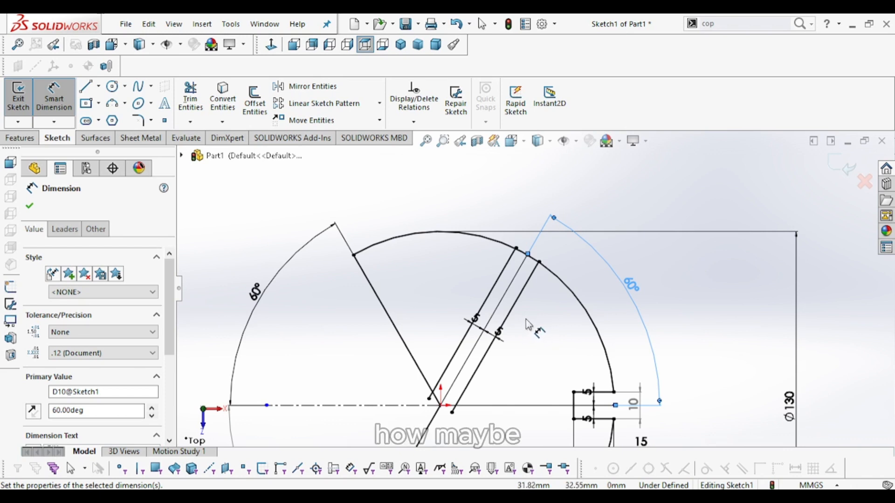
{"action": "left_click", "coordinate": [29, 205]}
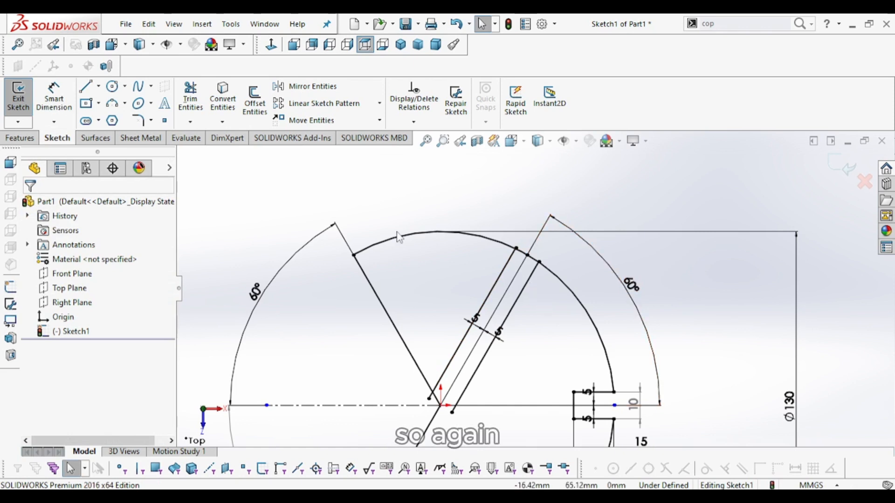
{"action": "left_click", "coordinate": [86, 88]}
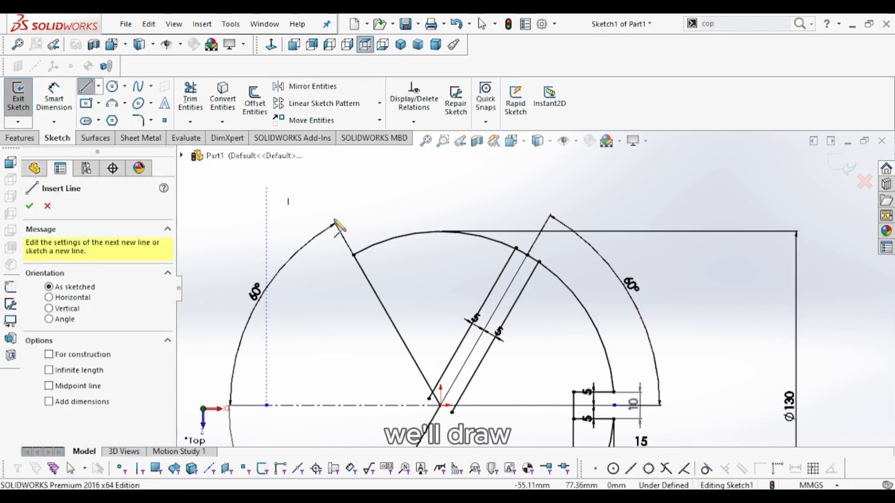
{"action": "scroll", "coordinate": [566, 326], "scroll_direction": "down", "scroll_amount": 4}
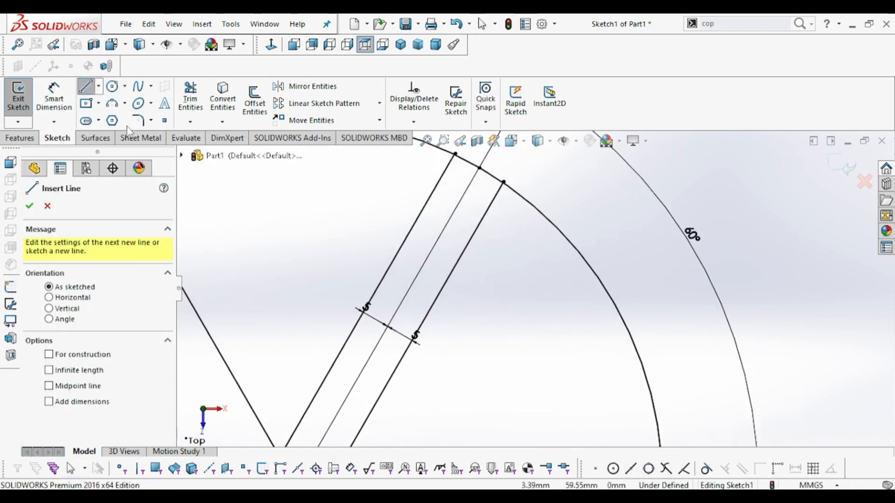
{"action": "left_click", "coordinate": [191, 98]}
{"action": "scroll", "coordinate": [513, 180], "scroll_direction": "down", "scroll_amount": 6}
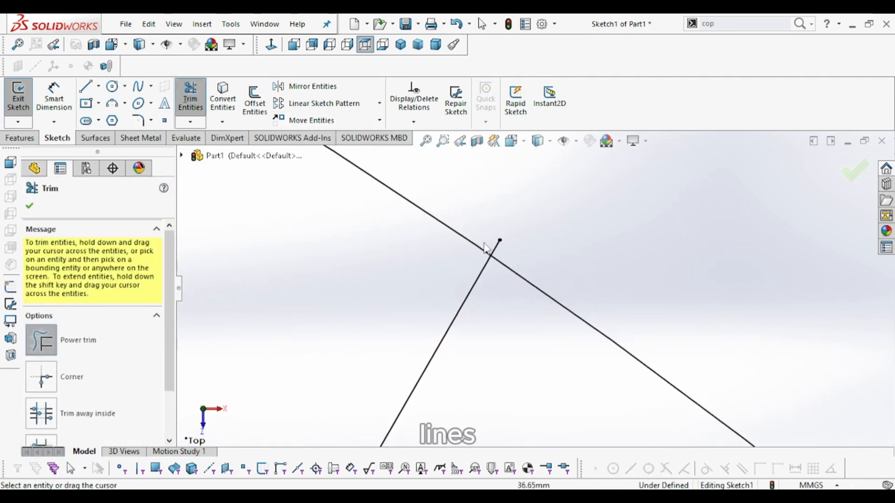
{"action": "scroll", "coordinate": [426, 234], "scroll_direction": "up", "scroll_amount": 4}
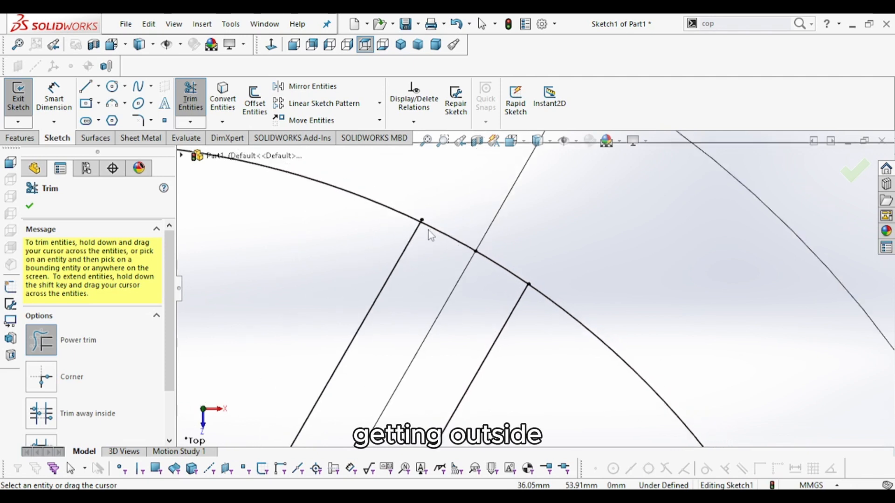
{"action": "scroll", "coordinate": [456, 249], "scroll_direction": "down", "scroll_amount": 4}
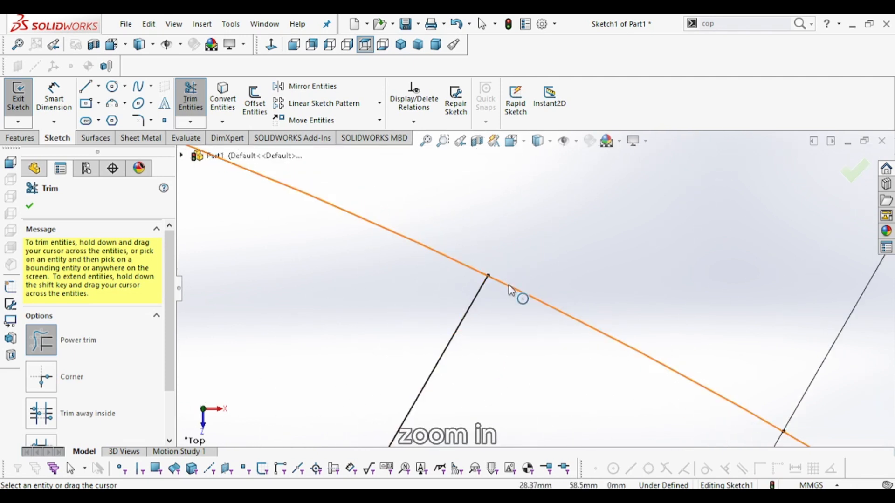
{"action": "scroll", "coordinate": [518, 295], "scroll_direction": "up", "scroll_amount": 3}
{"action": "scroll", "coordinate": [541, 312], "scroll_direction": "up", "scroll_amount": 3}
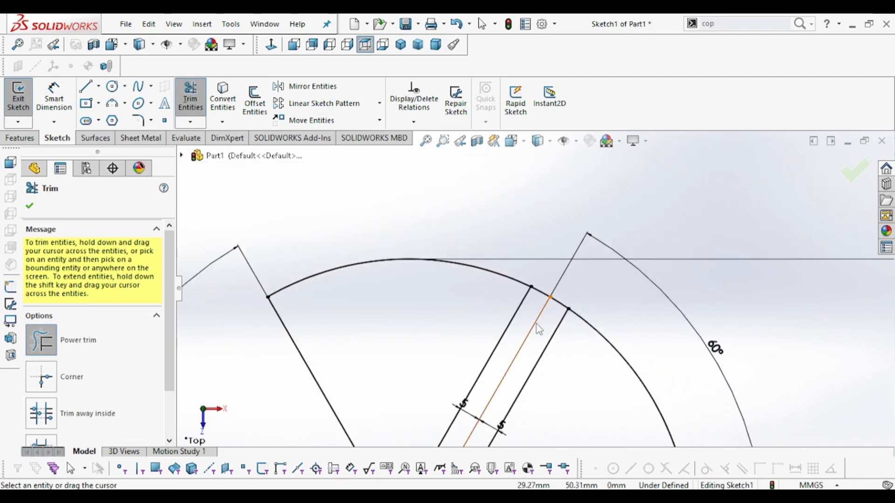
{"action": "scroll", "coordinate": [544, 325], "scroll_direction": "up", "scroll_amount": 2}
{"action": "scroll", "coordinate": [545, 327], "scroll_direction": "up", "scroll_amount": 1}
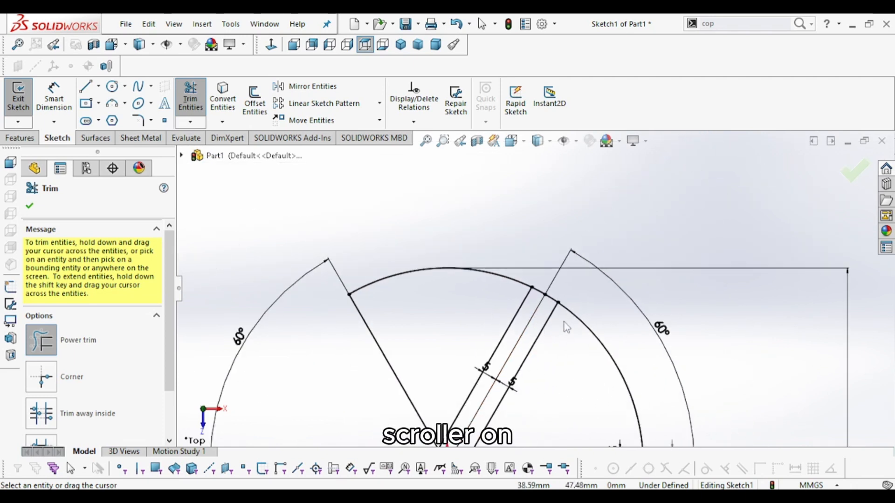
- Sketch a short segment along the right slot edge near the circle to mark a point on it
{"action": "left_click", "coordinate": [87, 92]}
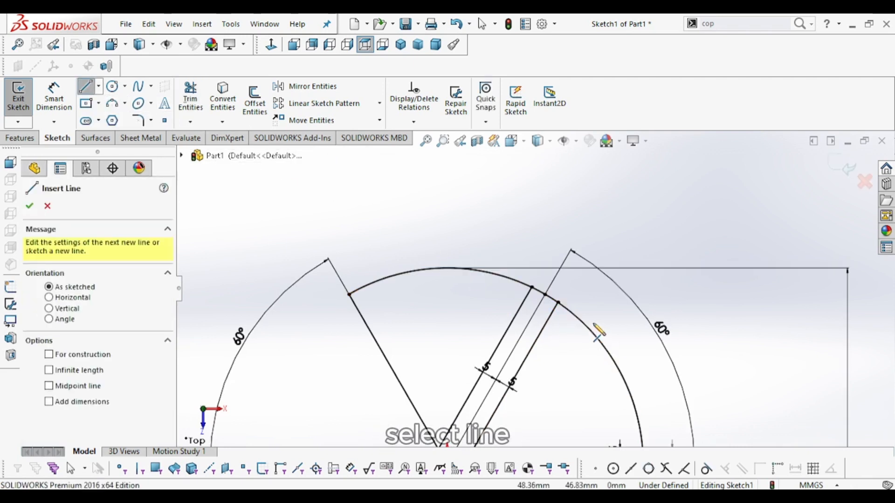
{"action": "left_click", "coordinate": [558, 303]}
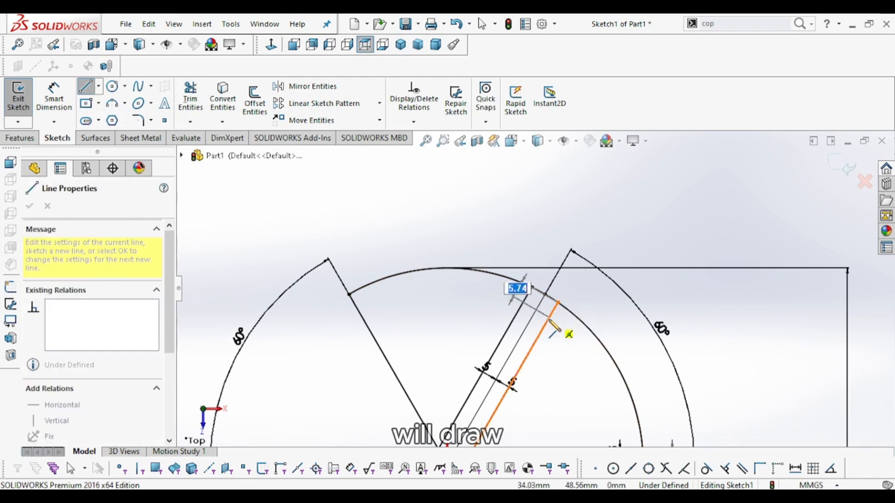
{"action": "left_click", "coordinate": [545, 324]}
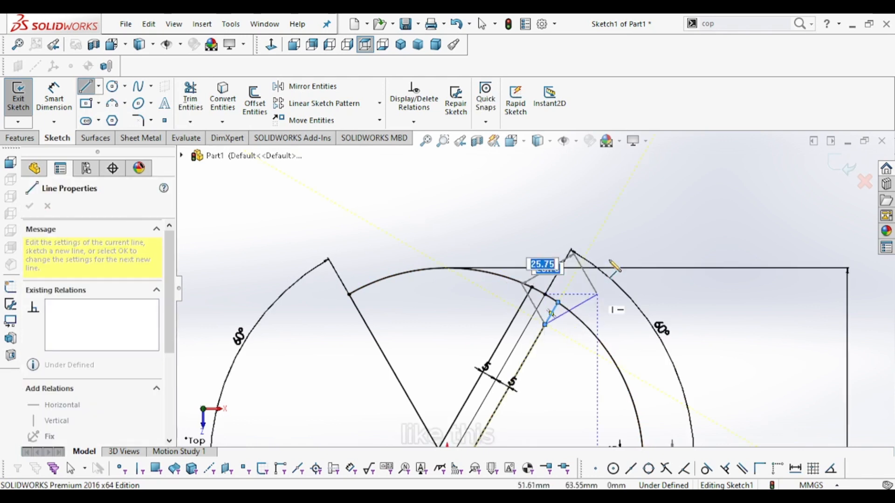
{"action": "right_click", "coordinate": [648, 214]}
{"action": "key", "text": "Escape"}
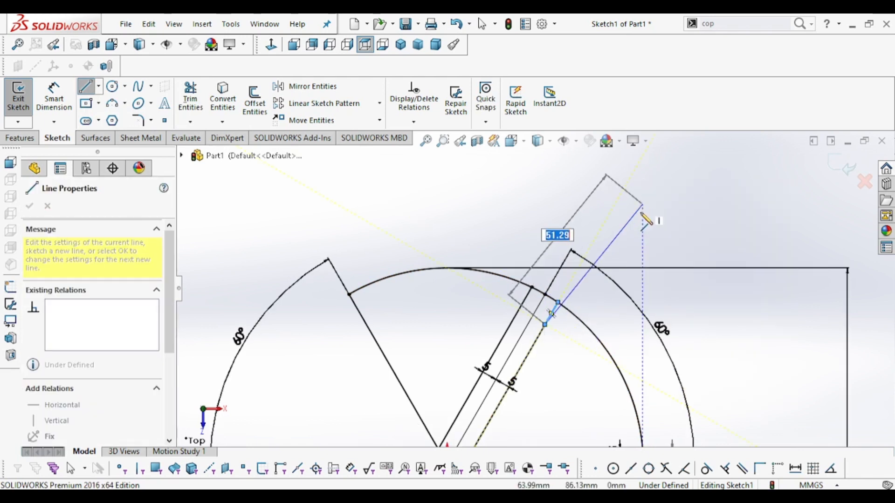
{"action": "key", "text": "Escape"}
{"action": "scroll", "coordinate": [582, 326], "scroll_direction": "down", "scroll_amount": 5}
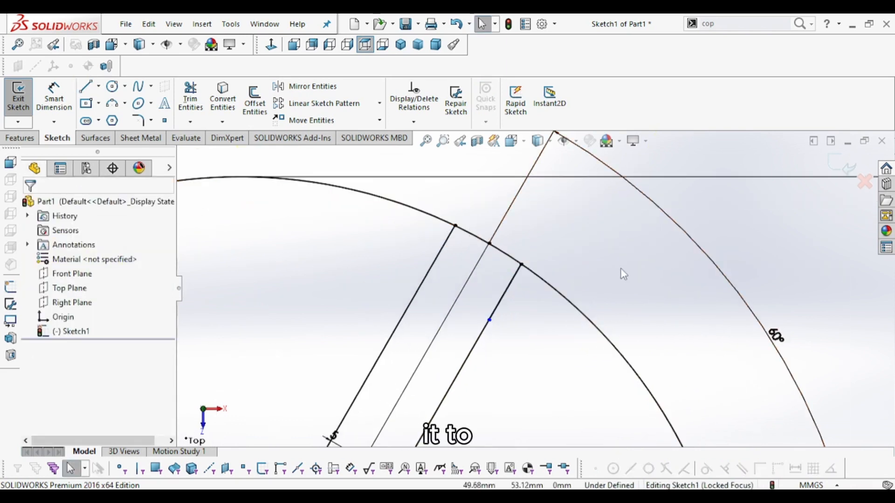
- Dimension the distance from the slot edge's circle intersection to the marked point as 15 mm
{"action": "left_click", "coordinate": [54, 93]}
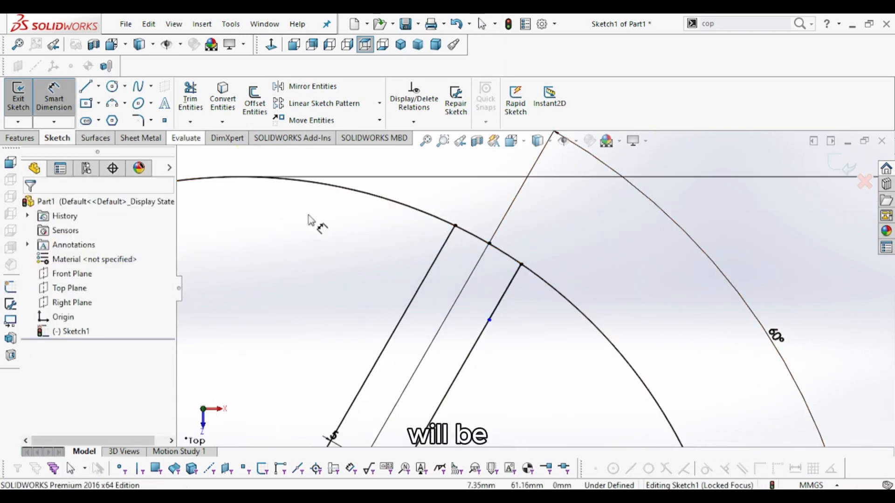
{"action": "left_click", "coordinate": [522, 264]}
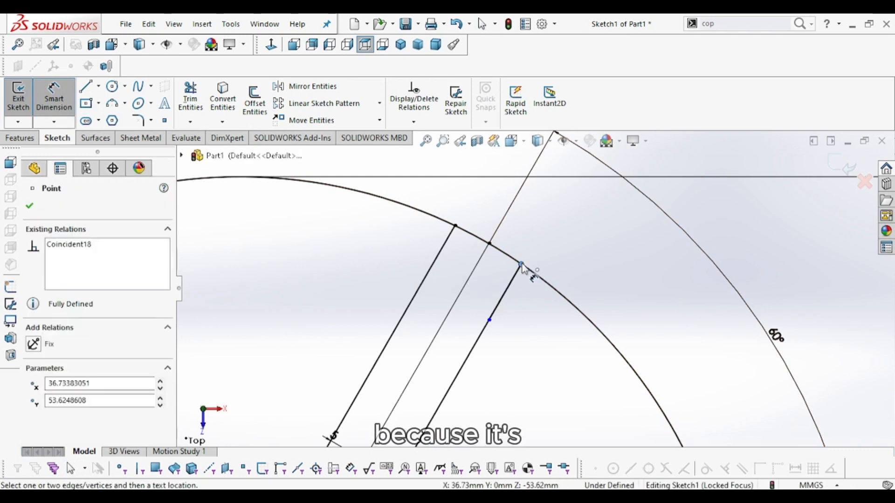
{"action": "left_click", "coordinate": [489, 320]}
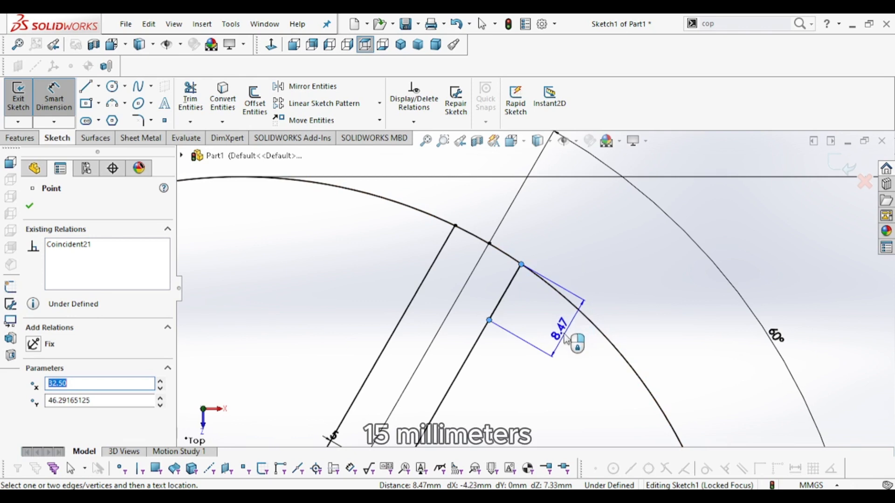
{"action": "left_click", "coordinate": [565, 339]}
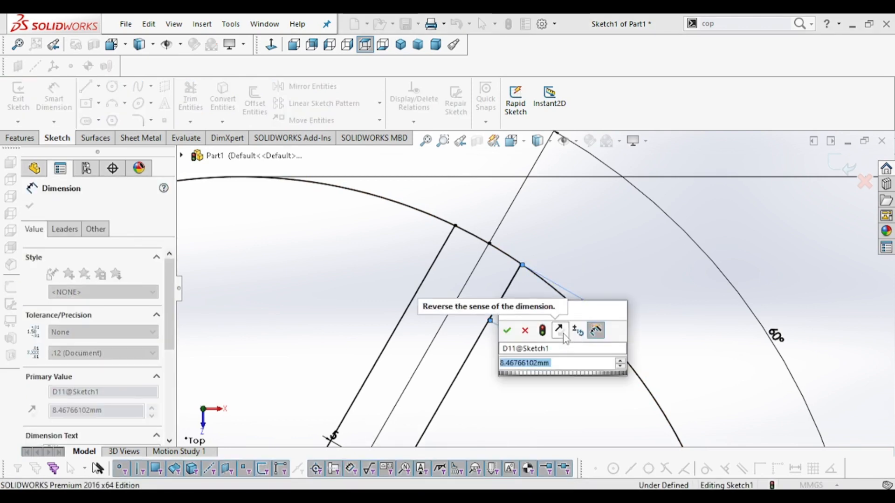
{"action": "type", "text": "15"}
{"action": "key", "text": "Return"}
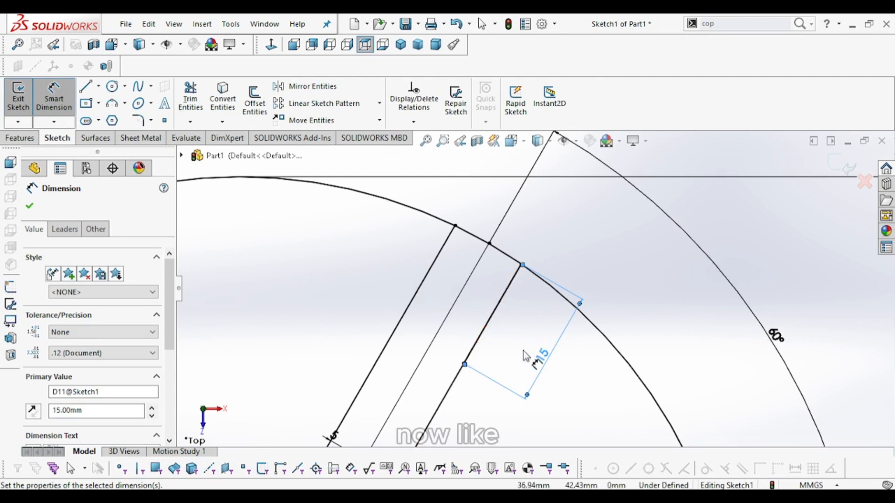
- Draw a line across the slot from the 15 mm point on the right edge to the left edge
{"action": "left_click", "coordinate": [86, 87]}
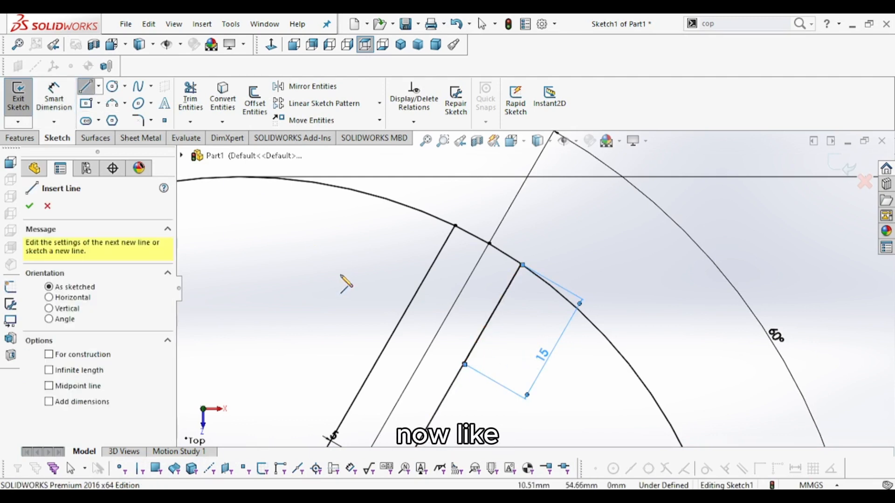
{"action": "left_click", "coordinate": [465, 364]}
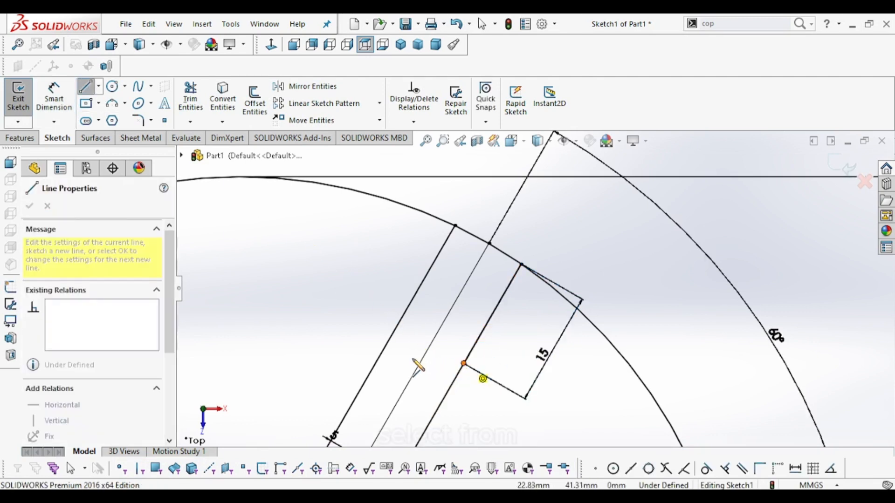
{"action": "left_click", "coordinate": [397, 326]}
{"action": "right_click", "coordinate": [332, 253]}
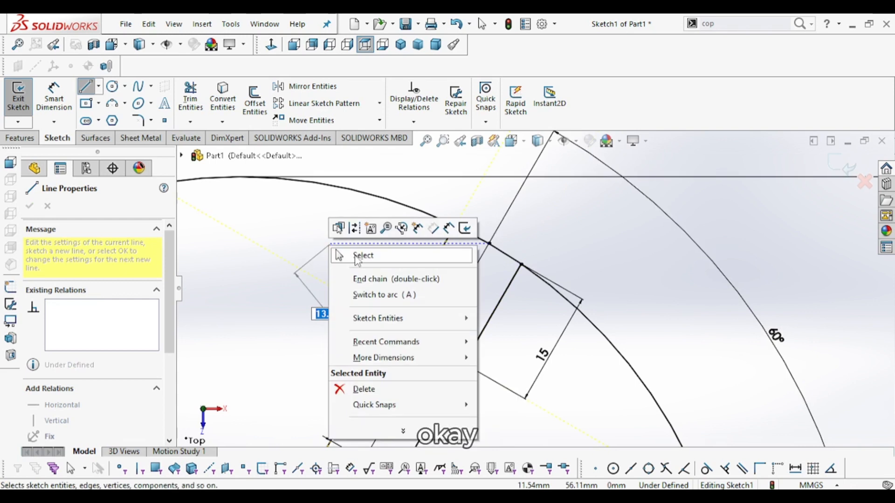
{"action": "left_click", "coordinate": [362, 254]}
{"action": "scroll", "coordinate": [482, 365], "scroll_direction": "up", "scroll_amount": 2}
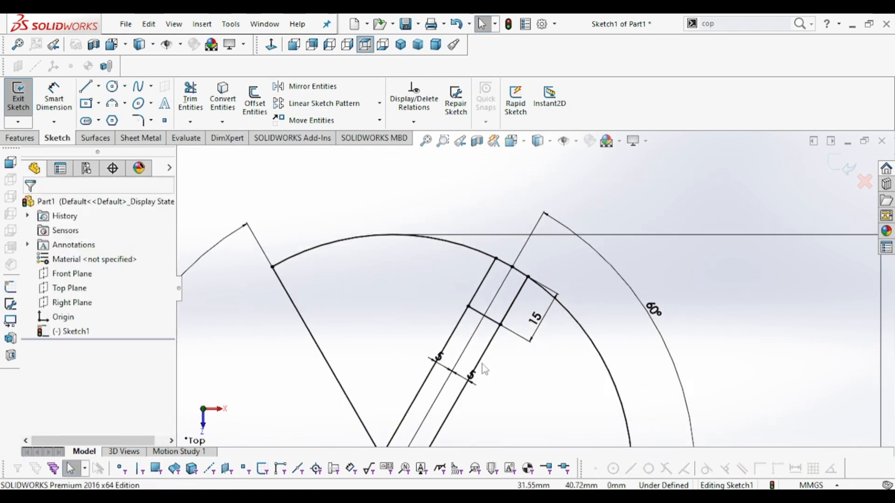
- Trim away the slot edge lines below the cross line with Power trim
{"action": "left_click", "coordinate": [190, 98]}
{"action": "mouse_move", "coordinate": [491, 349]}
{"action": "left_mouse_down"}
{"action": "mouse_move", "coordinate": [424, 327]}
{"action": "mouse_move", "coordinate": [456, 344]}
{"action": "left_mouse_up"}
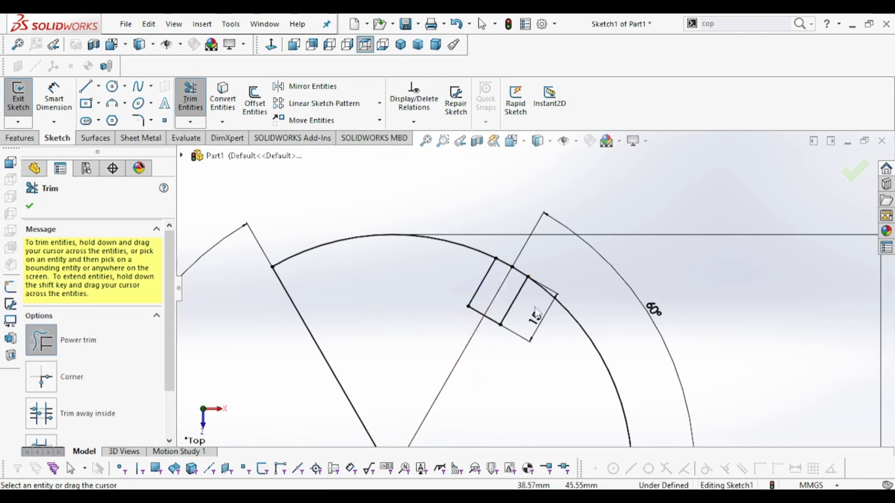
{"action": "scroll", "coordinate": [512, 279], "scroll_direction": "down", "scroll_amount": 3}
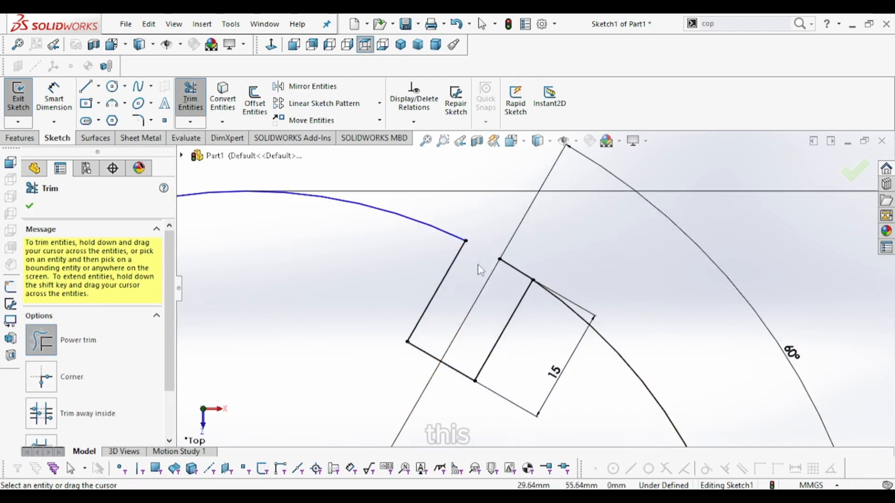
{"action": "scroll", "coordinate": [518, 330], "scroll_direction": "up", "scroll_amount": 5}
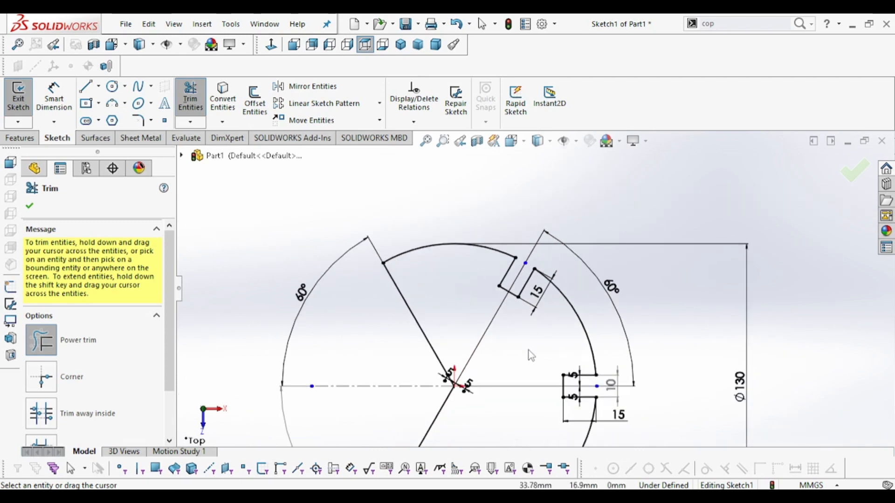
{"action": "scroll", "coordinate": [531, 354], "scroll_direction": "up", "scroll_amount": 2}
{"action": "scroll", "coordinate": [531, 344], "scroll_direction": "down", "scroll_amount": 4}
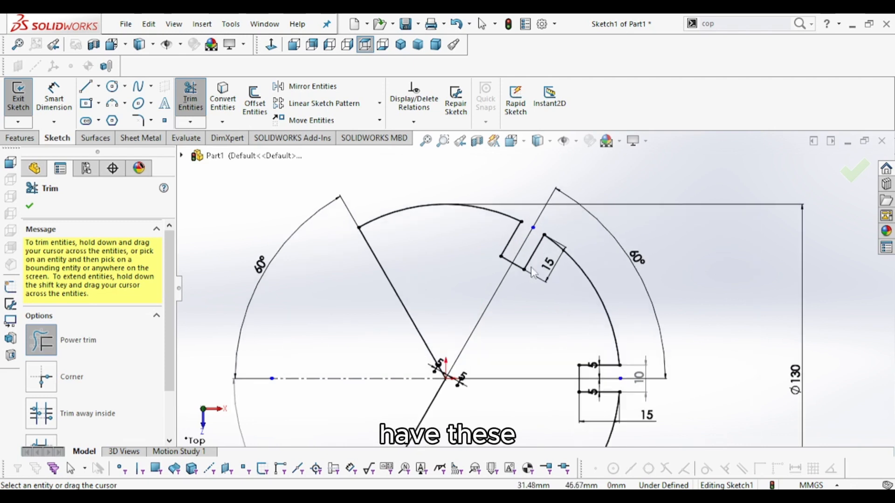
{"action": "scroll", "coordinate": [532, 272], "scroll_direction": "up", "scroll_amount": 3}
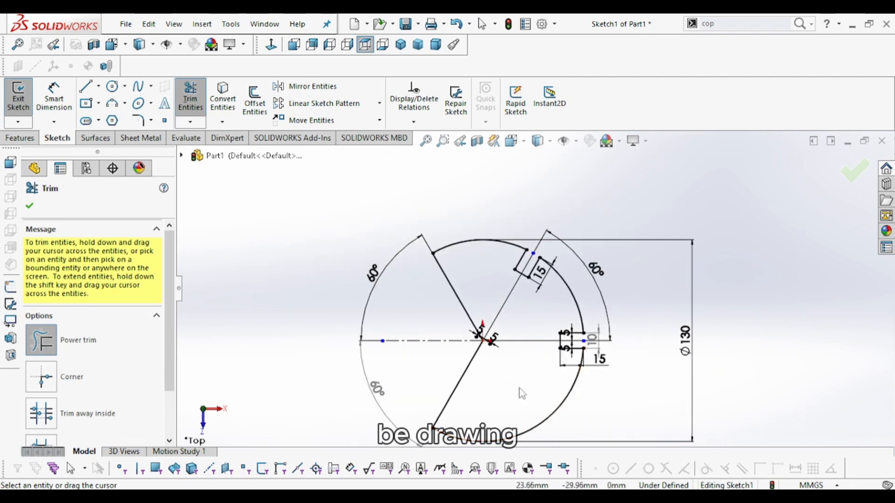
{"action": "scroll", "coordinate": [534, 275], "scroll_direction": "down", "scroll_amount": 4}
{"action": "scroll", "coordinate": [534, 276], "scroll_direction": "up", "scroll_amount": 1}
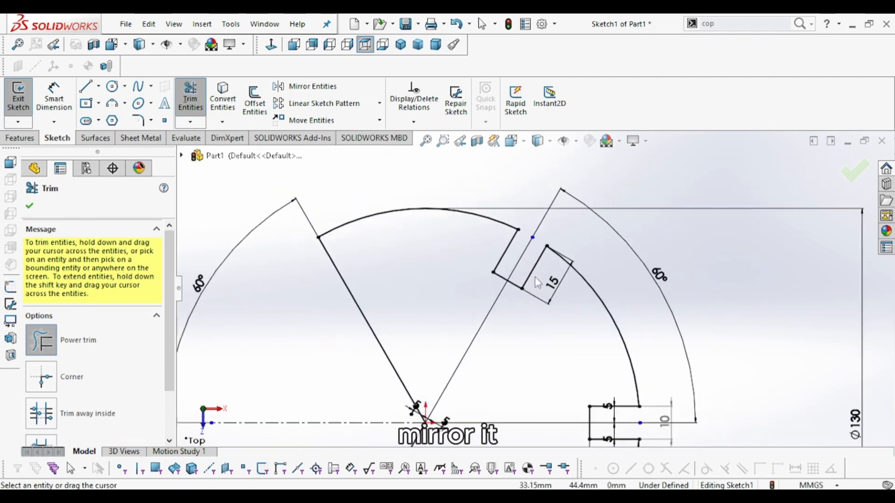
- Mirror the upper slot's three edge lines about the horizontal centerline to create the lower slot
{"action": "scroll", "coordinate": [534, 278], "scroll_direction": "up", "scroll_amount": 3}
{"action": "scroll", "coordinate": [532, 285], "scroll_direction": "down", "scroll_amount": 2}
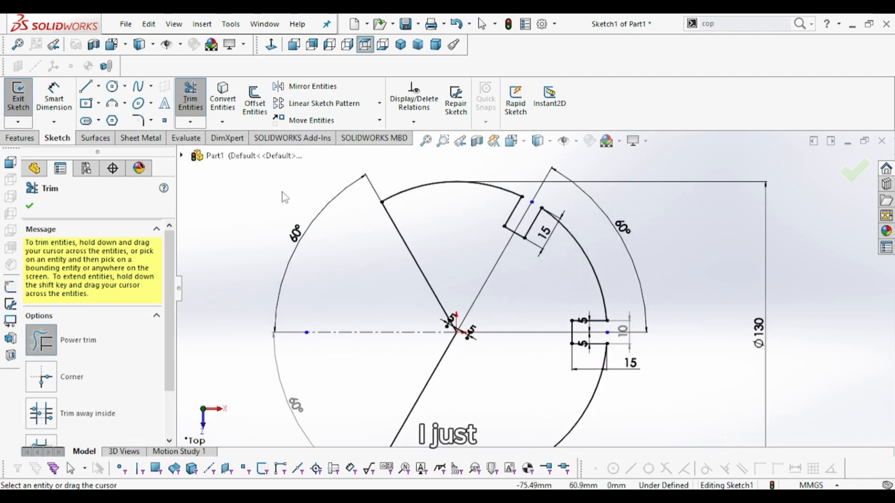
{"action": "key", "text": "Escape"}
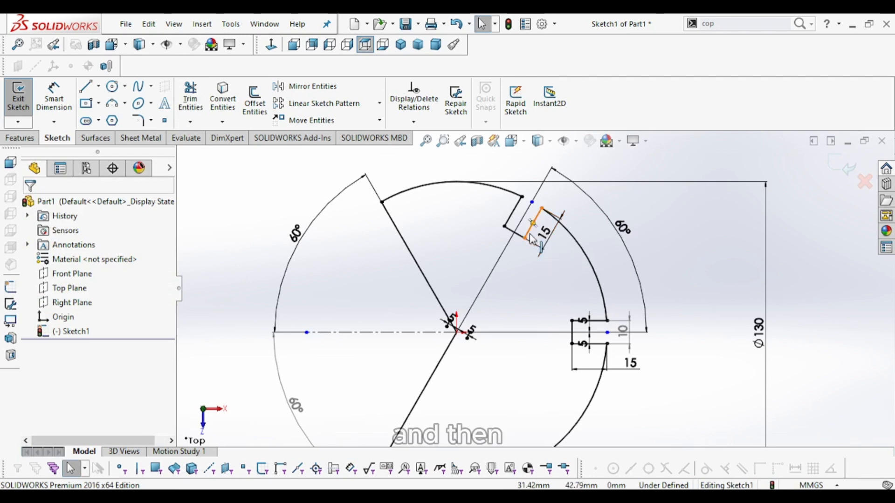
{"action": "left_click", "coordinate": [310, 86]}
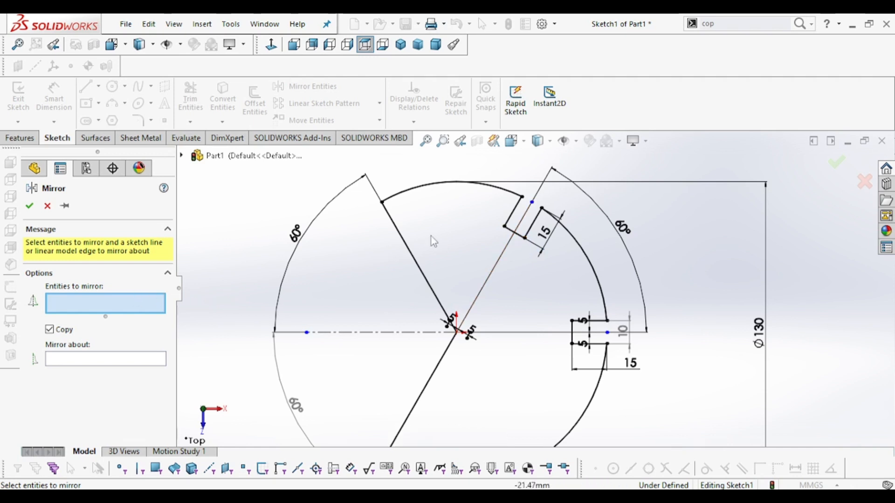
{"action": "scroll", "coordinate": [561, 243], "scroll_direction": "down", "scroll_amount": 2}
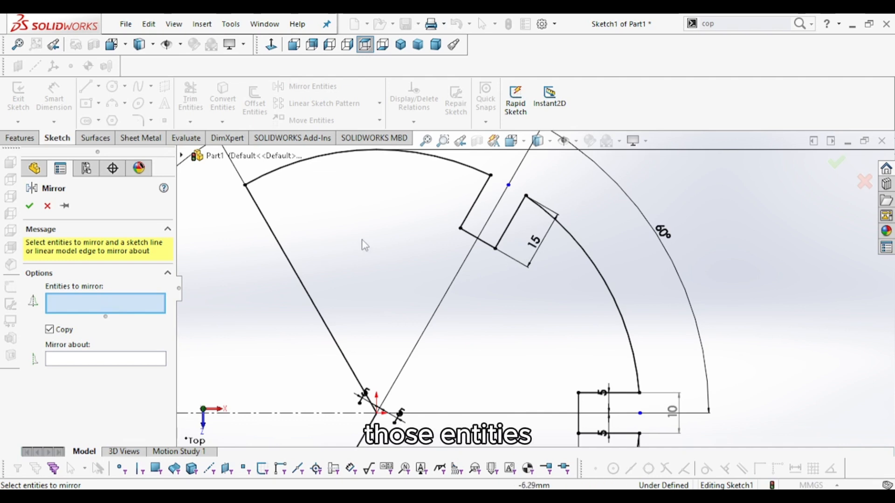
{"action": "left_click", "coordinate": [475, 209]}
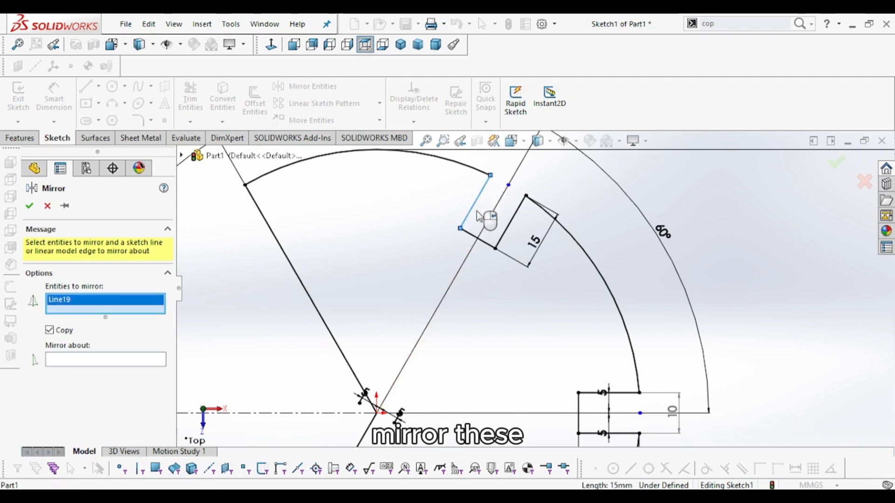
{"action": "left_click", "coordinate": [475, 236]}
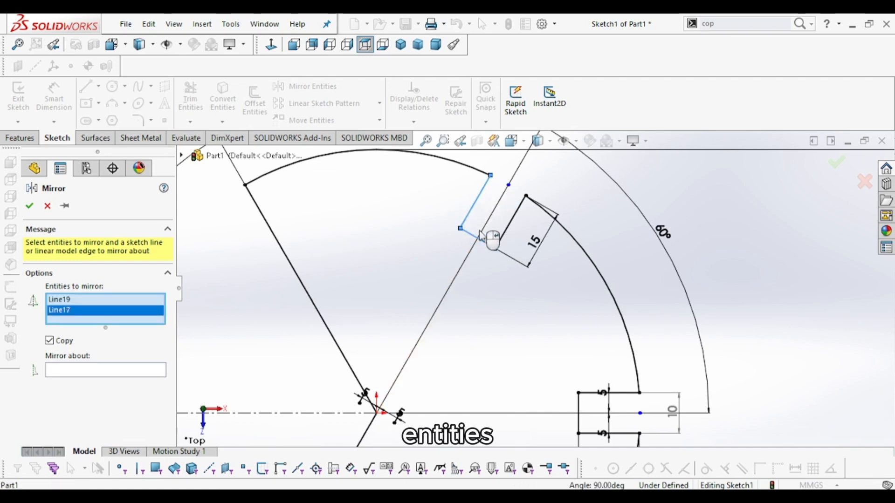
{"action": "left_click", "coordinate": [521, 216]}
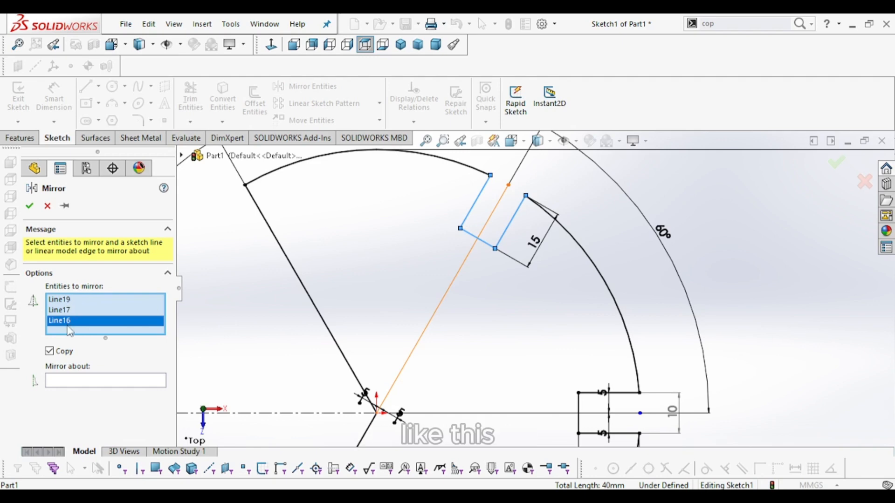
{"action": "left_click", "coordinate": [502, 495]}
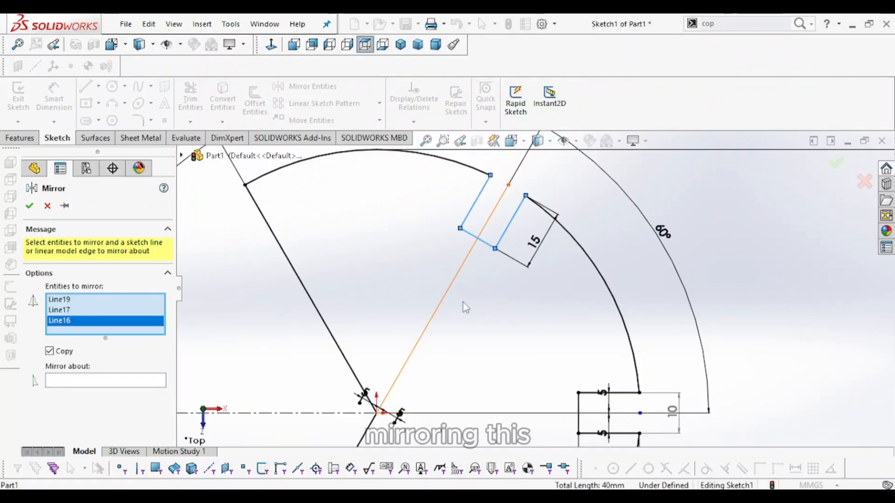
{"action": "scroll", "coordinate": [549, 389], "scroll_direction": "up", "scroll_amount": 3}
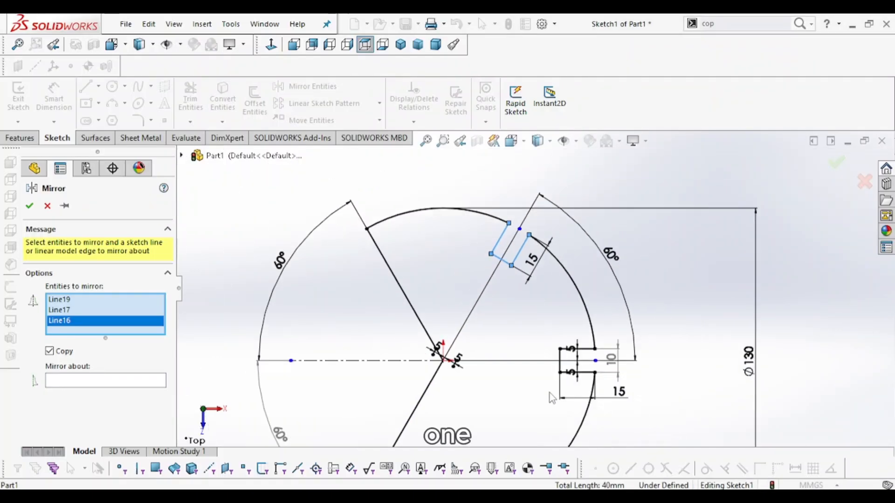
{"action": "left_click", "coordinate": [163, 385]}
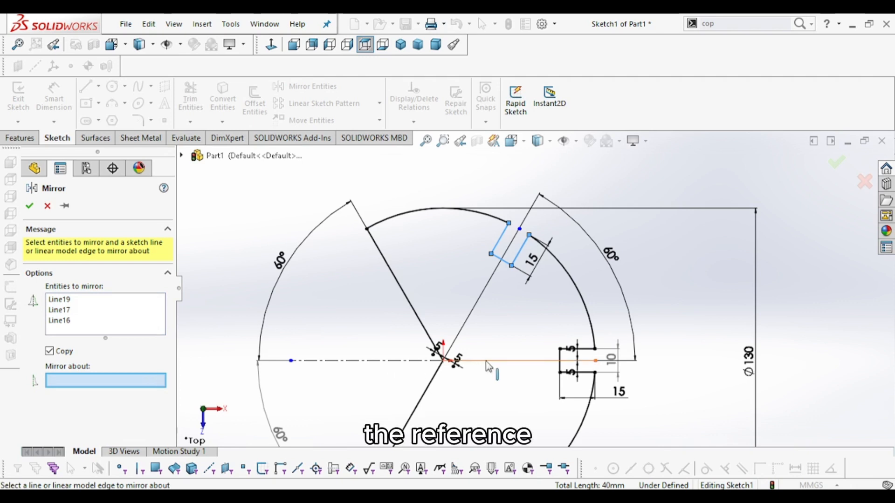
{"action": "scroll", "coordinate": [488, 361], "scroll_direction": "up", "scroll_amount": 2}
{"action": "scroll", "coordinate": [490, 361], "scroll_direction": "down", "scroll_amount": 2}
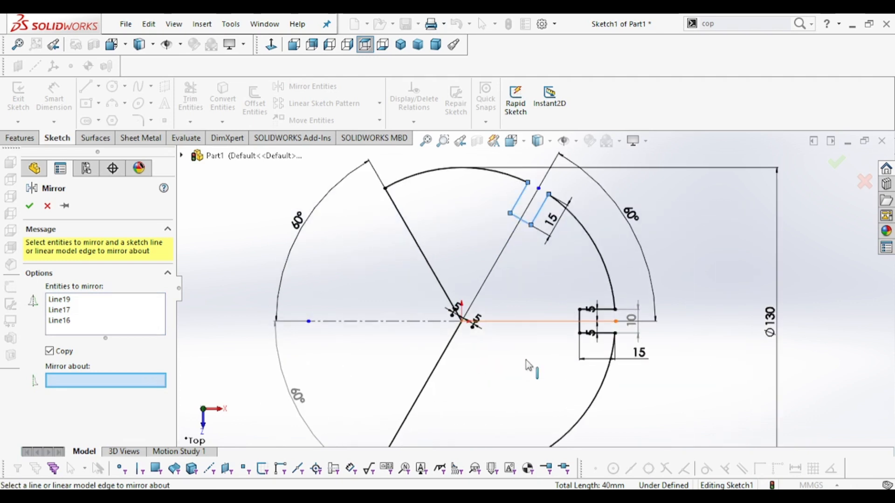
{"action": "scroll", "coordinate": [525, 359], "scroll_direction": "up", "scroll_amount": 2}
{"action": "scroll", "coordinate": [527, 359], "scroll_direction": "down", "scroll_amount": 1}
{"action": "left_click", "coordinate": [520, 301]}
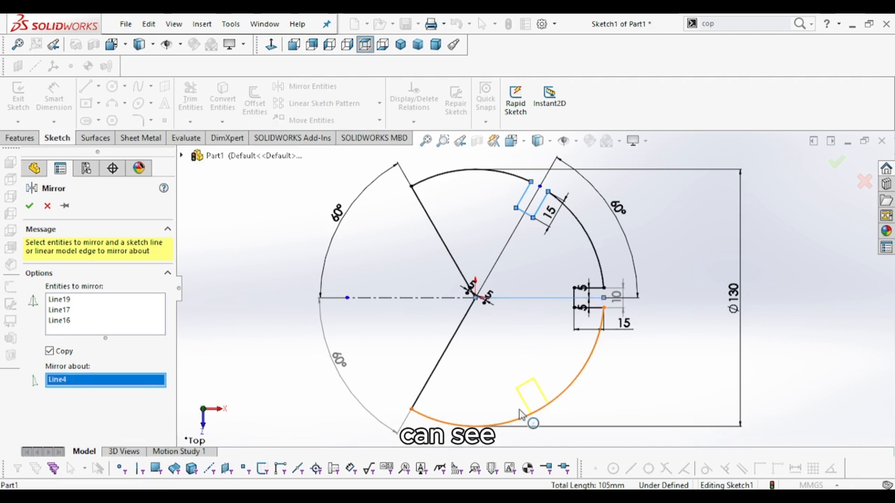
{"action": "left_click", "coordinate": [29, 206]}
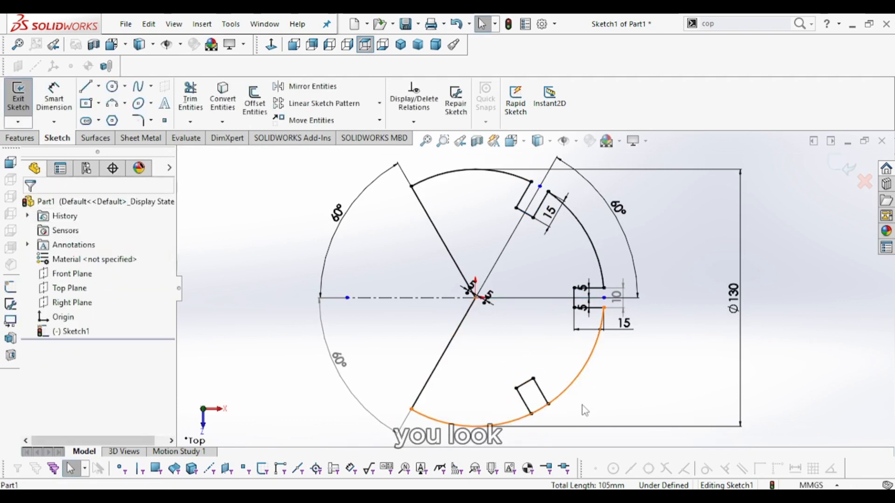
- Add a driven 10 mm dimension across the mirrored slot's opening at the circle
{"action": "scroll", "coordinate": [564, 414], "scroll_direction": "down", "scroll_amount": 5}
{"action": "scroll", "coordinate": [536, 321], "scroll_direction": "down", "scroll_amount": 3}
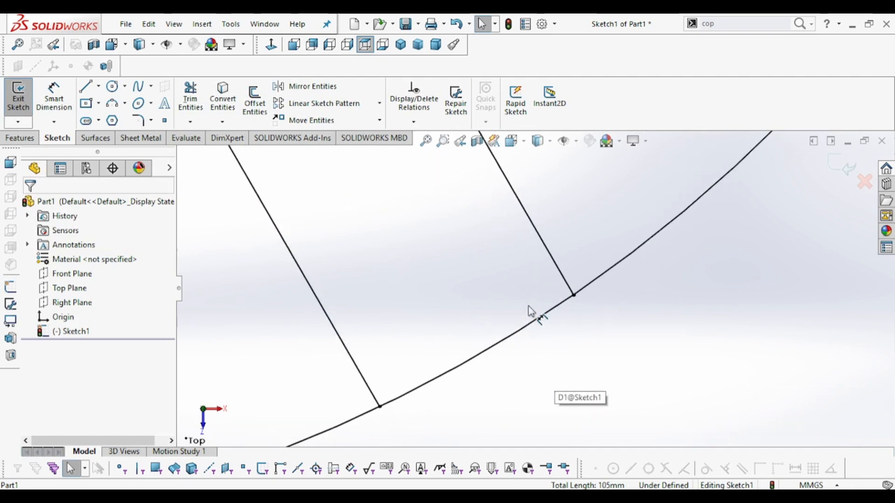
{"action": "scroll", "coordinate": [530, 314], "scroll_direction": "up", "scroll_amount": 4}
{"action": "scroll", "coordinate": [522, 303], "scroll_direction": "up", "scroll_amount": 2}
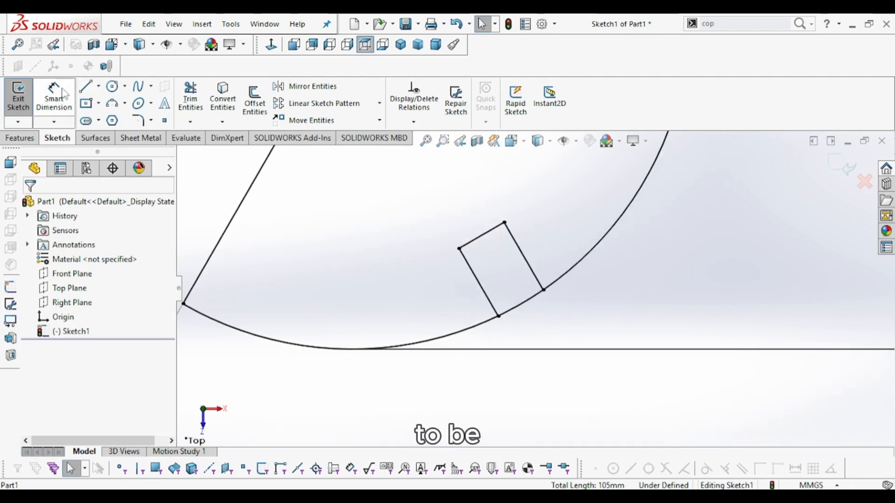
{"action": "left_click", "coordinate": [498, 316]}
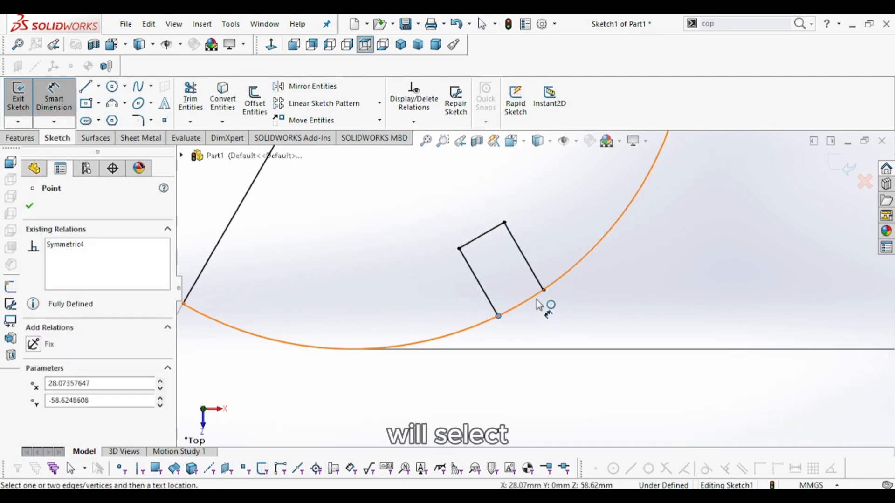
{"action": "left_click", "coordinate": [543, 290]}
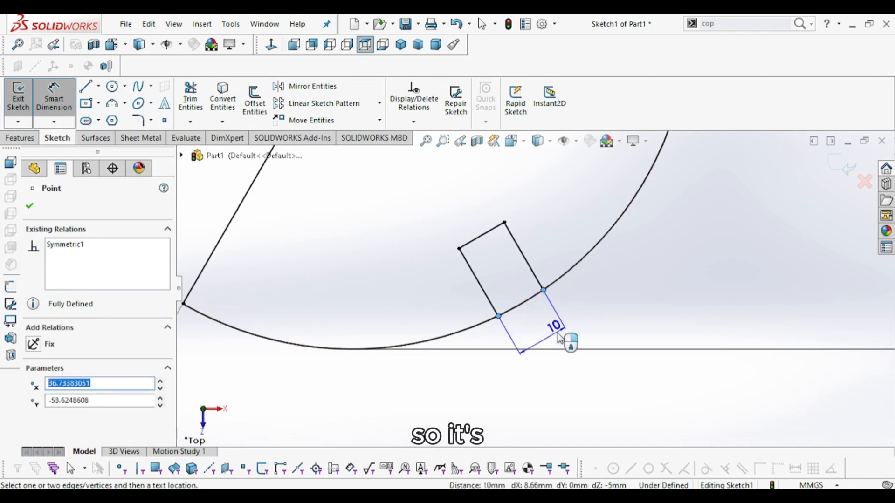
{"action": "left_click", "coordinate": [547, 343]}
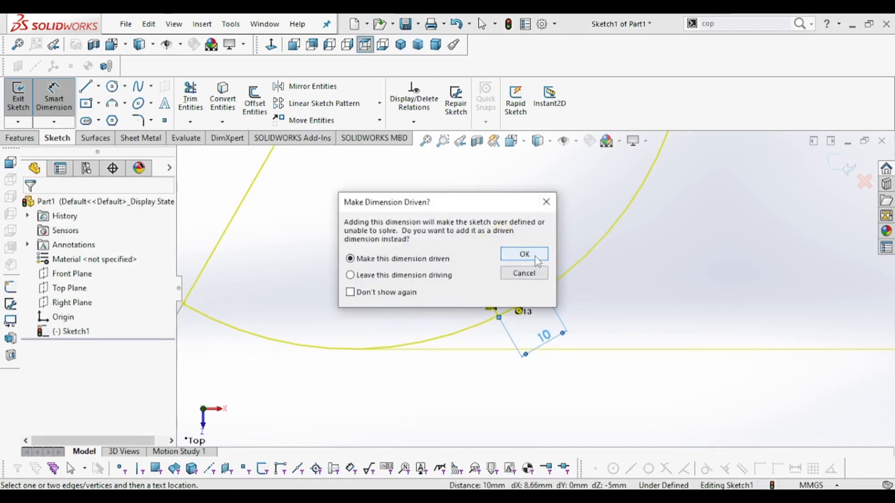
{"action": "left_click", "coordinate": [529, 254]}
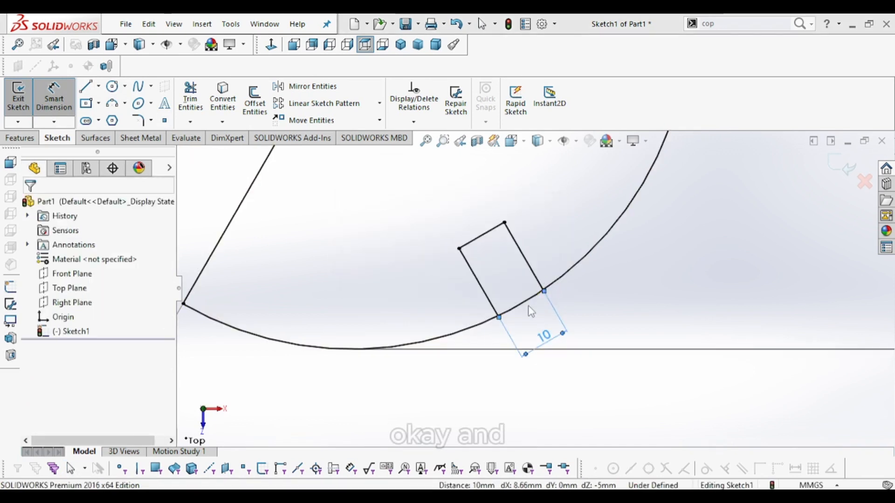
- Add a driven 15 mm dimension along the mirrored slot's side edge
{"action": "left_click", "coordinate": [460, 249]}
{"action": "left_click", "coordinate": [499, 316]}
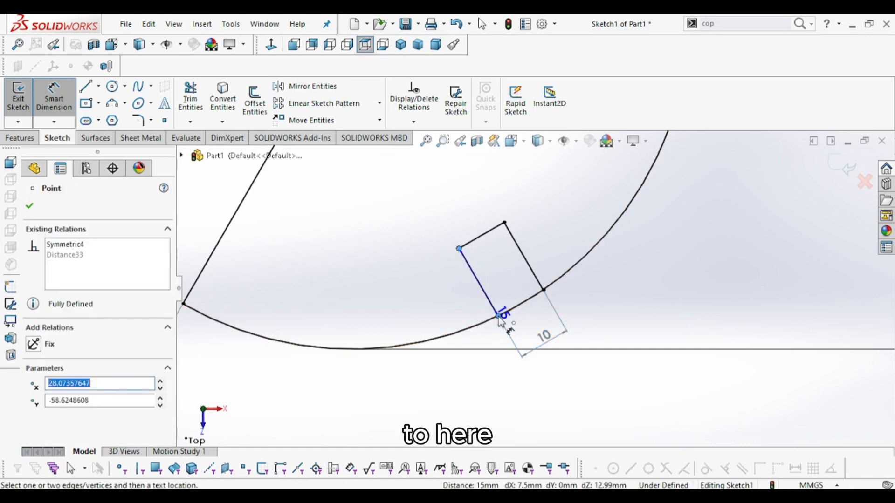
{"action": "left_click", "coordinate": [454, 321]}
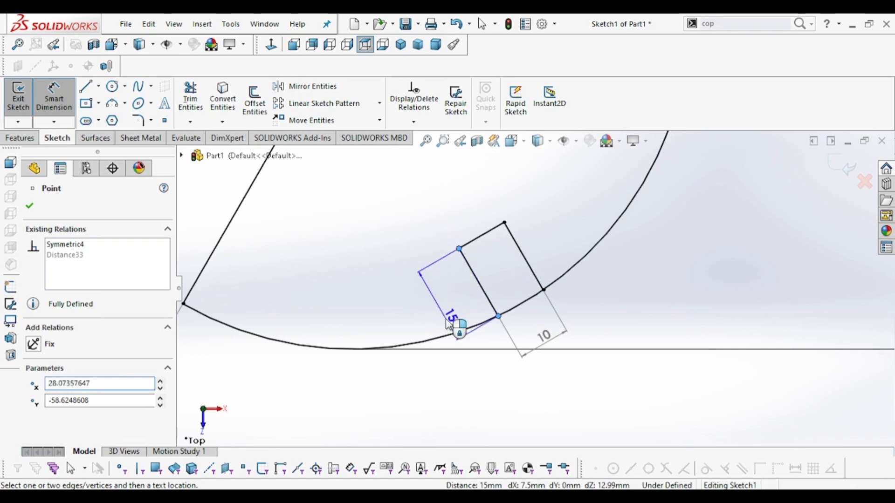
{"action": "left_click", "coordinate": [525, 254]}
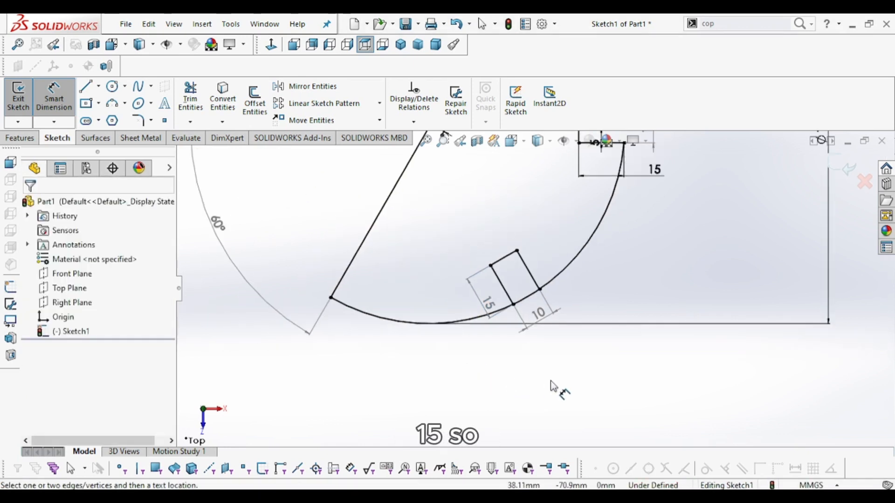
- Trim away the arc segment between the lower slot's edges with Power trim
{"action": "key", "text": "f"}
{"action": "left_click", "coordinate": [191, 98]}
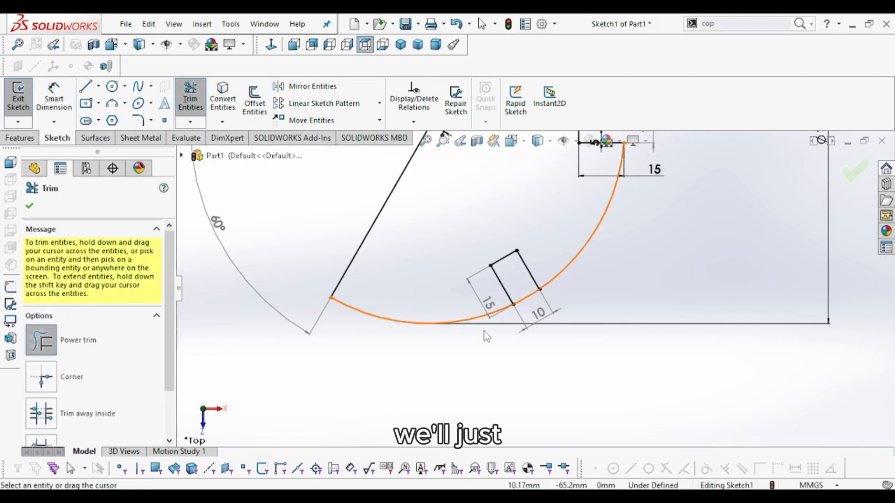
{"action": "scroll", "coordinate": [484, 332], "scroll_direction": "down", "scroll_amount": 5}
{"action": "left_click_drag", "start_coordinate": [482, 265], "coordinate": [501, 300]}
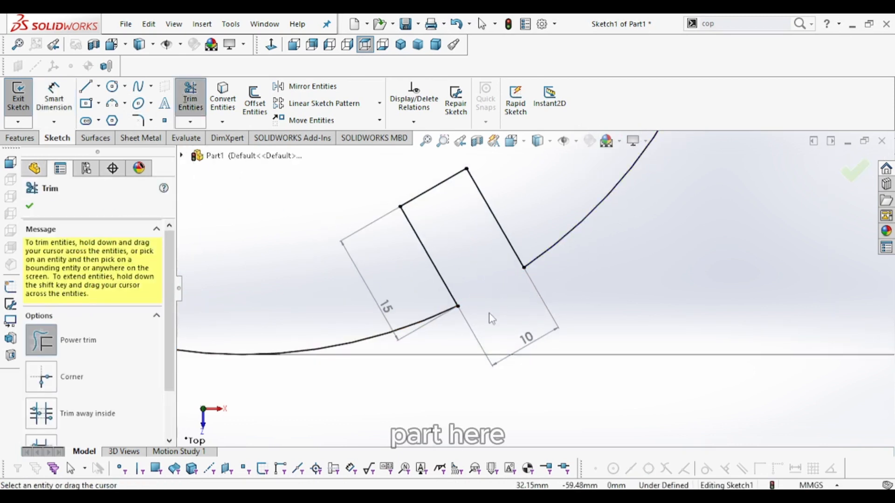
{"action": "scroll", "coordinate": [542, 279], "scroll_direction": "up", "scroll_amount": 8}
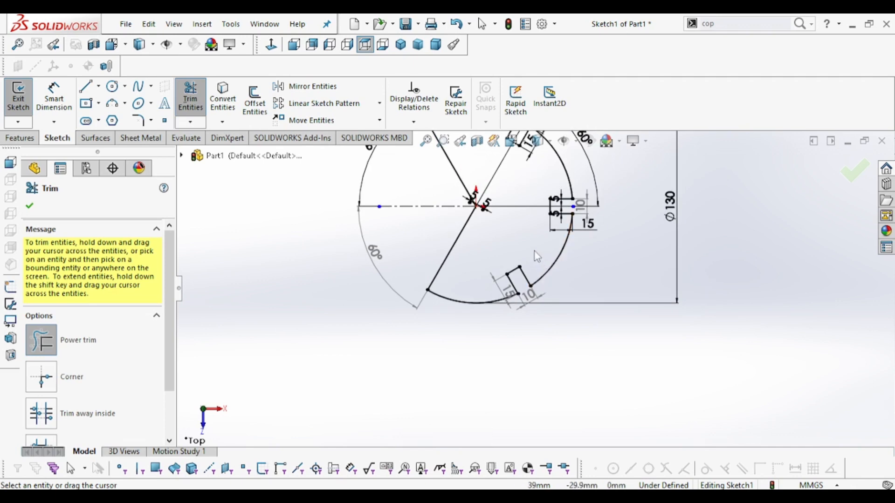
{"action": "scroll", "coordinate": [537, 256], "scroll_direction": "up", "scroll_amount": 2}
{"action": "scroll", "coordinate": [543, 252], "scroll_direction": "down", "scroll_amount": 4}
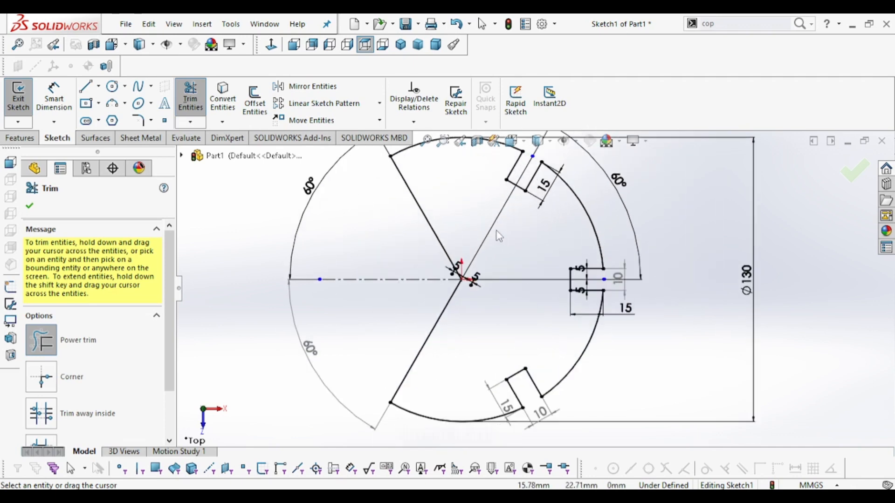
- Compare the sketch against the reference drawing
{"action": "left_click", "coordinate": [570, 496]}
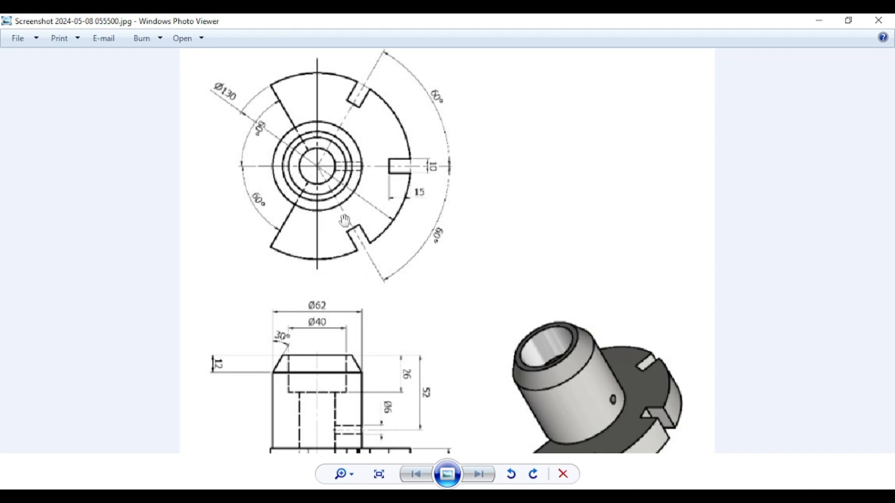
{"action": "left_click", "coordinate": [819, 20]}
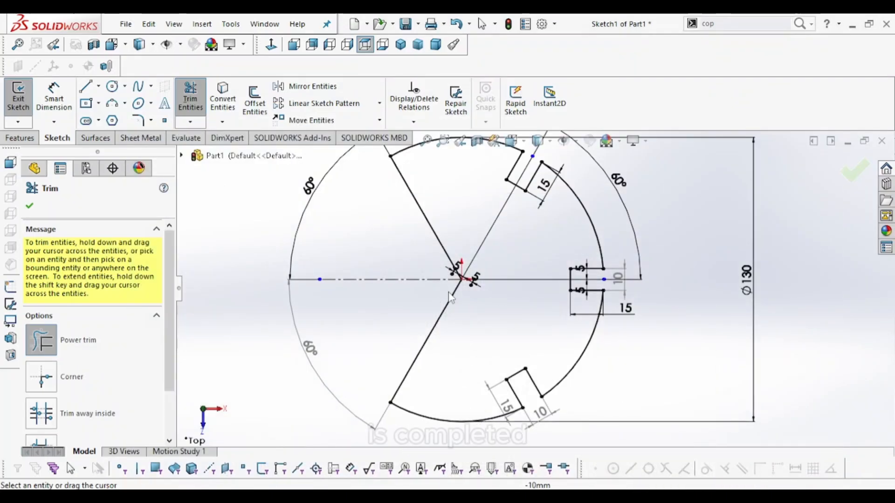
- Hide the sketch dimensions in the view
{"action": "scroll", "coordinate": [497, 265], "scroll_direction": "down", "scroll_amount": 3}
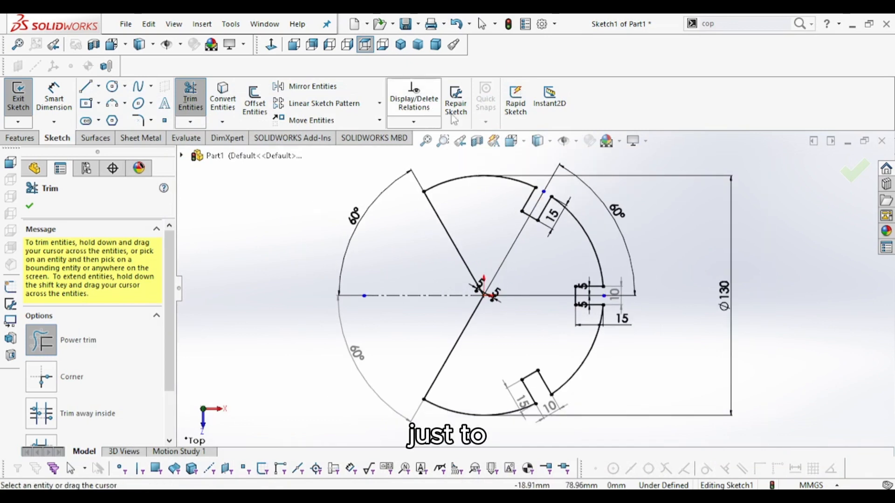
{"action": "left_click", "coordinate": [578, 143]}
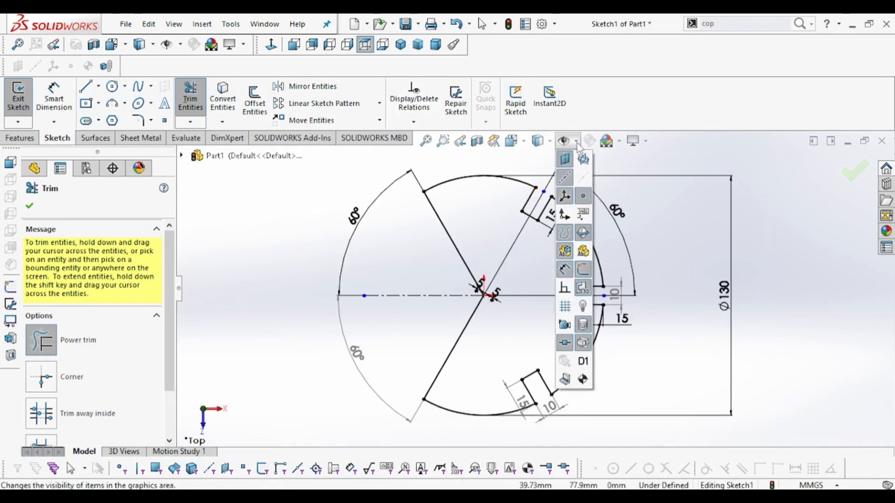
{"action": "left_click", "coordinate": [566, 271]}
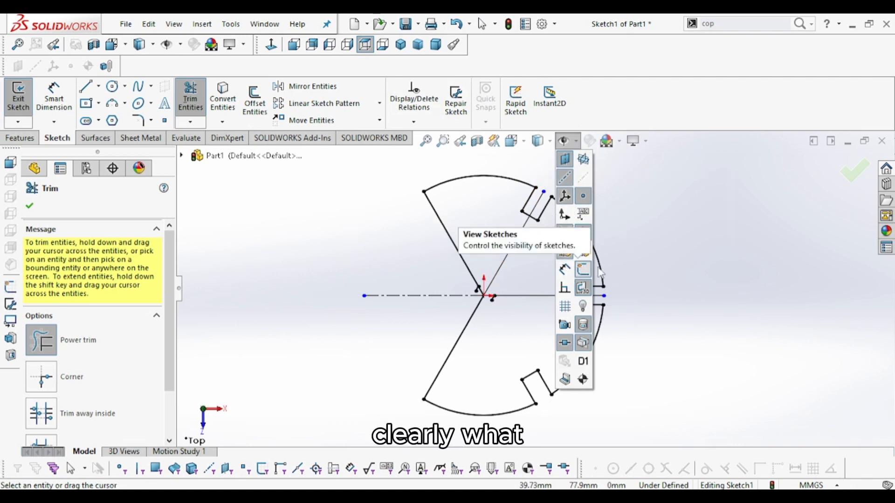
- Trim back the horizontal line running from the centre toward the right slot
{"action": "left_click", "coordinate": [524, 298]}
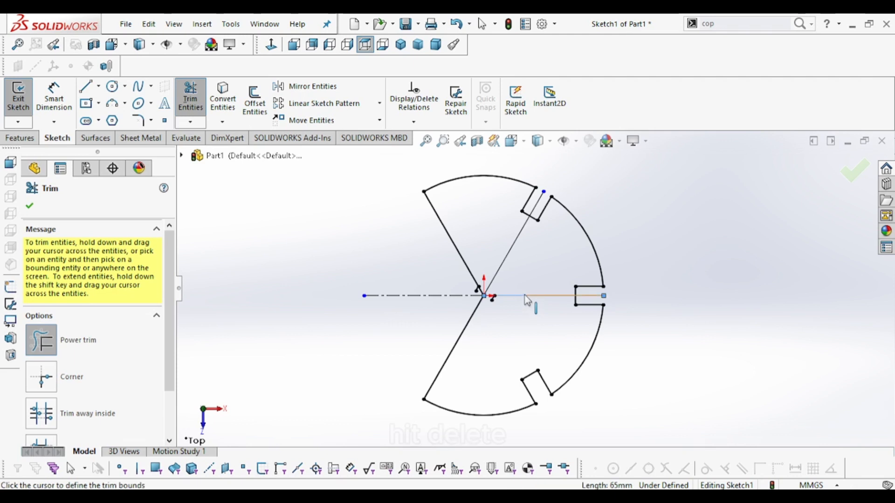
{"action": "key", "text": "Delete"}
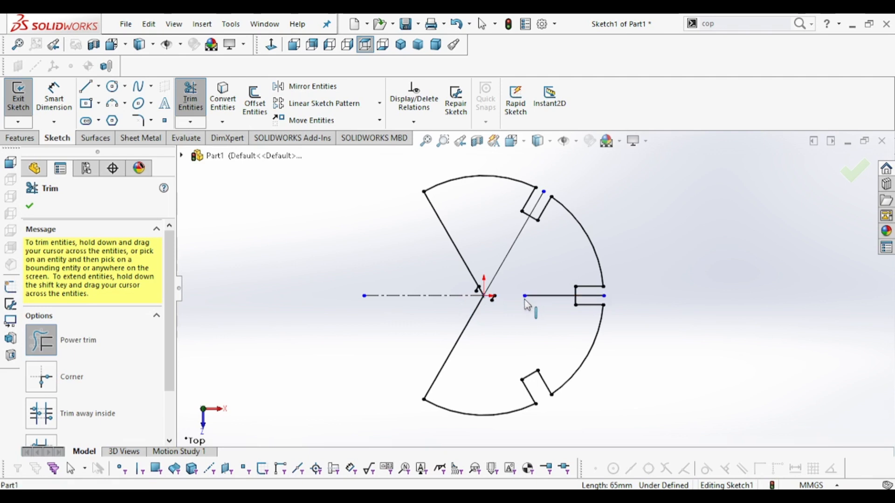
{"action": "left_click", "coordinate": [538, 297]}
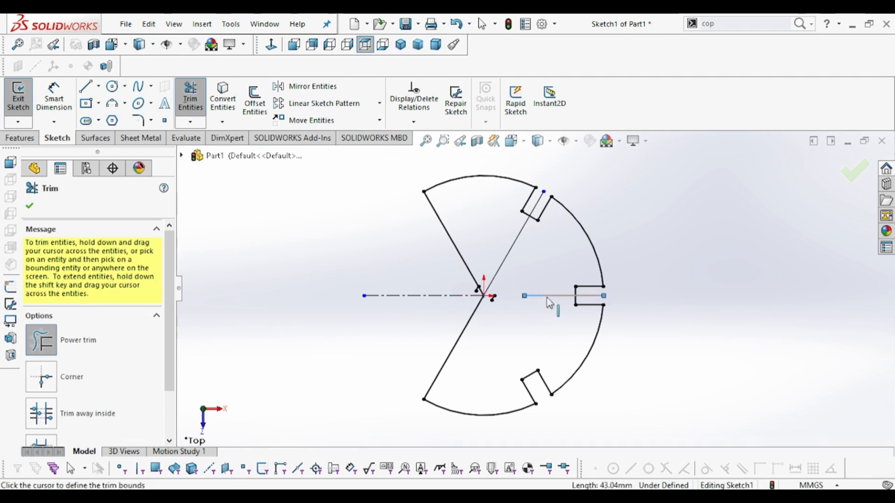
{"action": "left_click", "coordinate": [549, 298]}
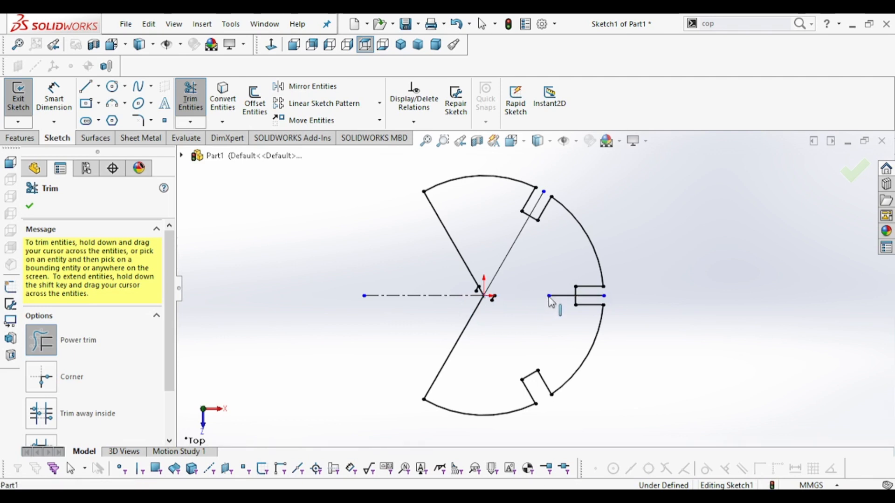
- Close the Trim command and delete the two horizontal lines running through the centre of the sketch
{"action": "left_click", "coordinate": [30, 207]}
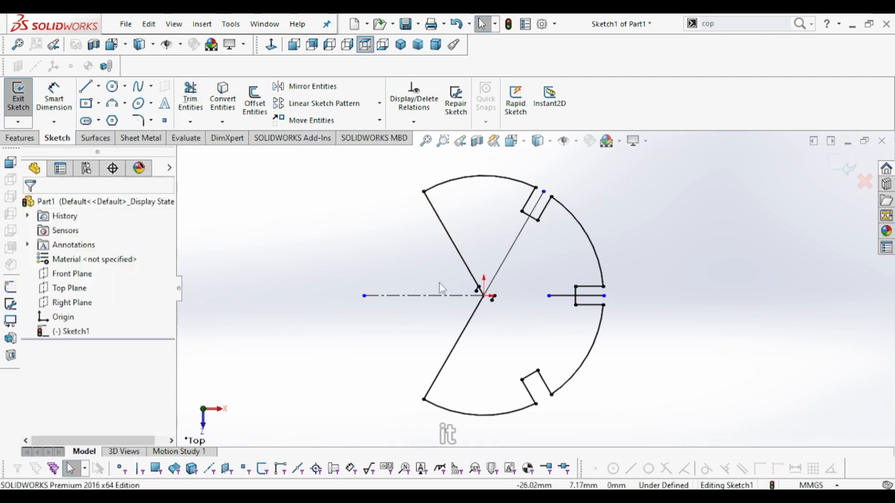
{"action": "left_click", "coordinate": [564, 295]}
{"action": "key", "text": "Delete"}
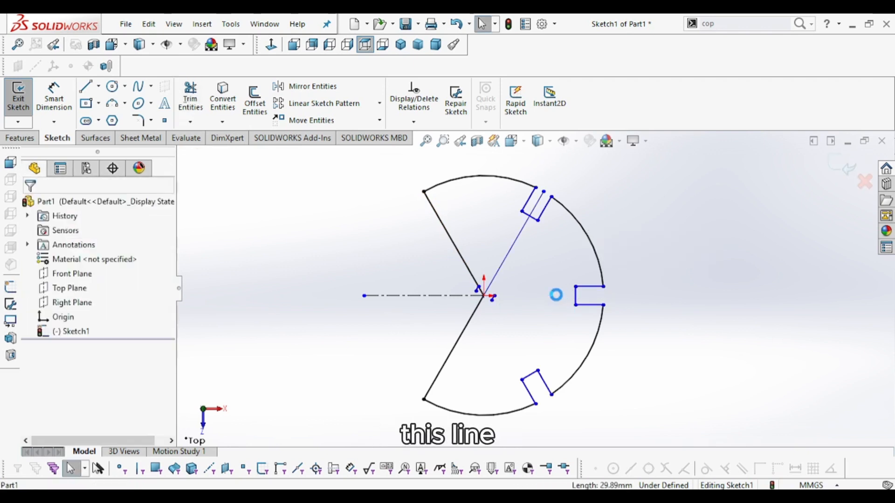
{"action": "left_click", "coordinate": [389, 296]}
{"action": "key", "text": "Delete"}
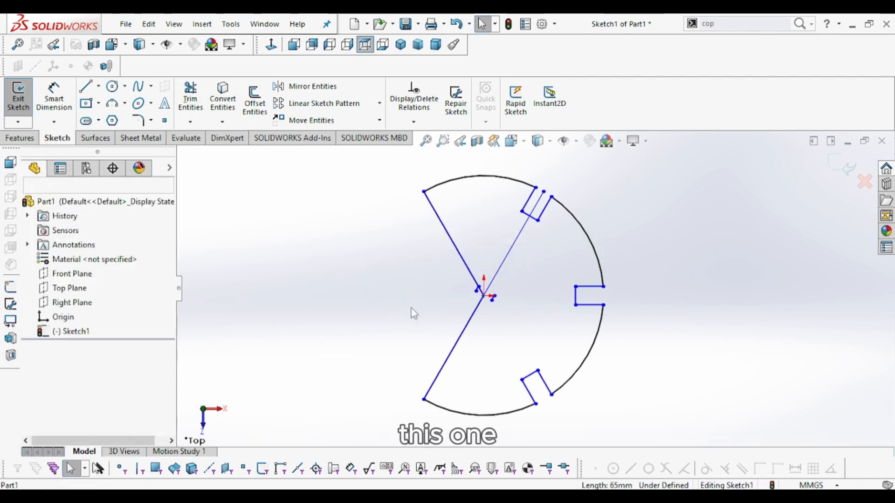
- Delete the small leftover line stubs near the centre and the diagonal construction line toward the upper slot
{"action": "scroll", "coordinate": [491, 303], "scroll_direction": "down", "scroll_amount": 5}
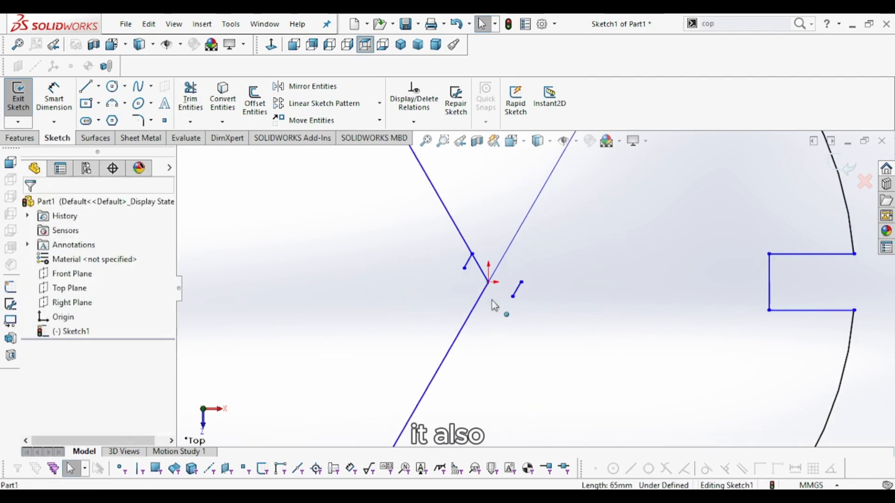
{"action": "left_click", "coordinate": [532, 285]}
{"action": "key", "text": "Delete"}
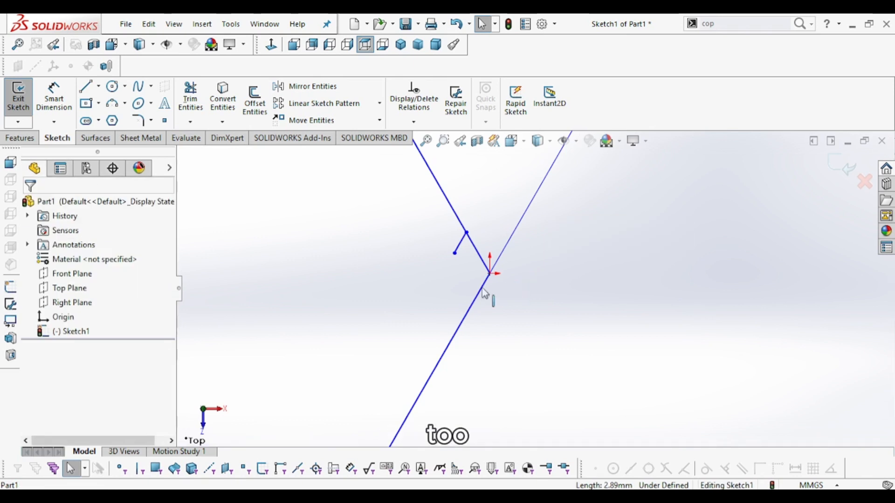
{"action": "left_click", "coordinate": [460, 242]}
{"action": "key", "text": "Delete"}
{"action": "scroll", "coordinate": [492, 280], "scroll_direction": "down", "scroll_amount": 4}
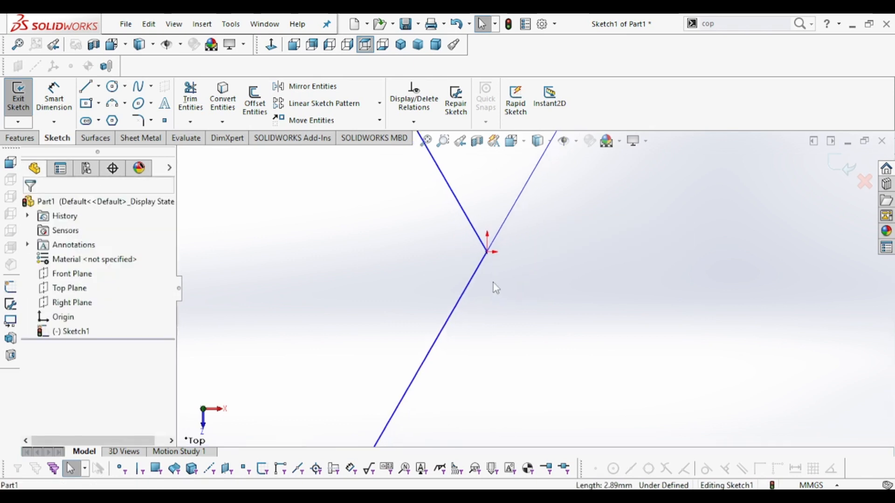
{"action": "scroll", "coordinate": [491, 275], "scroll_direction": "up", "scroll_amount": 5}
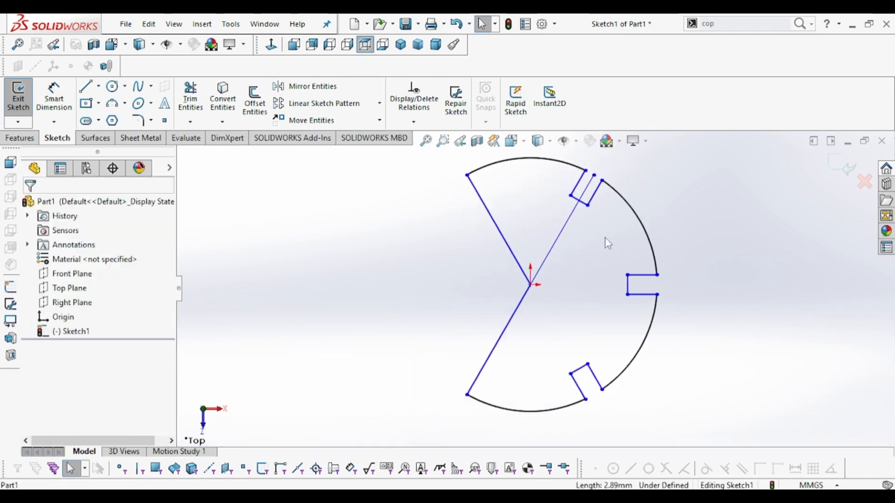
{"action": "left_click", "coordinate": [561, 234]}
{"action": "key", "text": "Delete"}
{"action": "scroll", "coordinate": [531, 282], "scroll_direction": "up", "scroll_amount": 3}
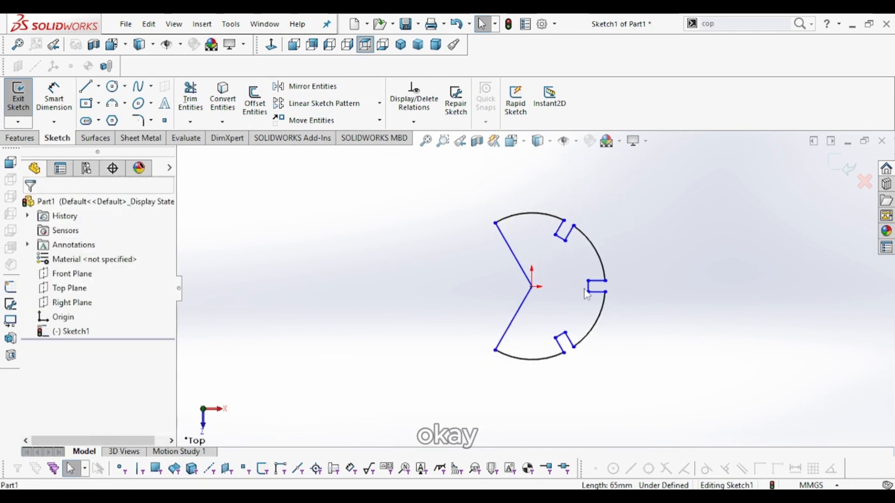
{"action": "scroll", "coordinate": [580, 312], "scroll_direction": "down", "scroll_amount": 2}
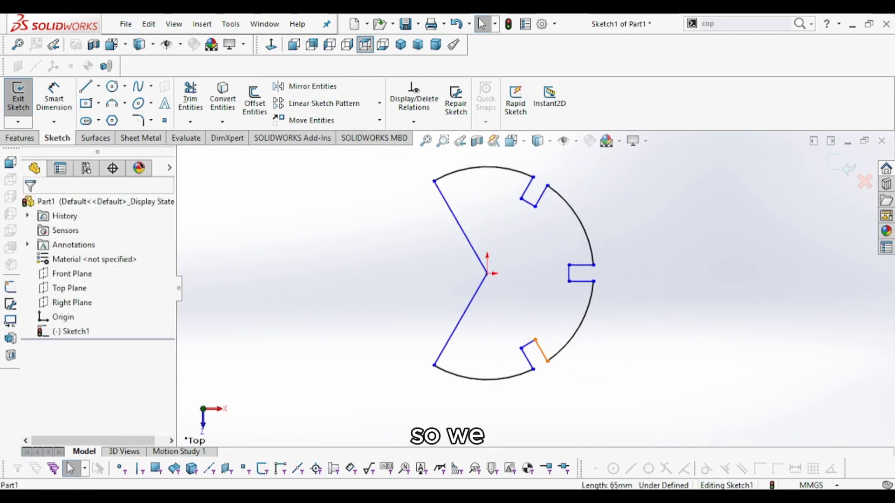
- Examine the reference drawing's side view for the flange thickness
{"action": "key", "text": "alt+Tab"}
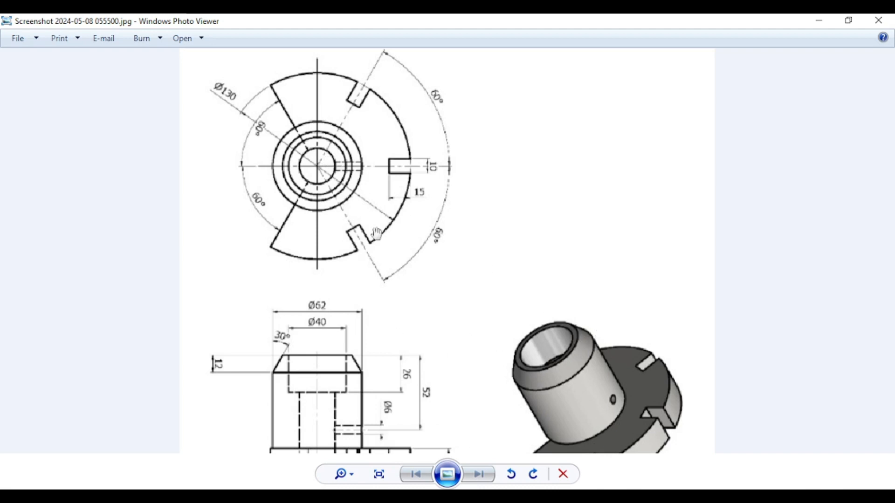
{"action": "left_click_drag", "start_coordinate": [454, 340], "coordinate": [451, 264]}
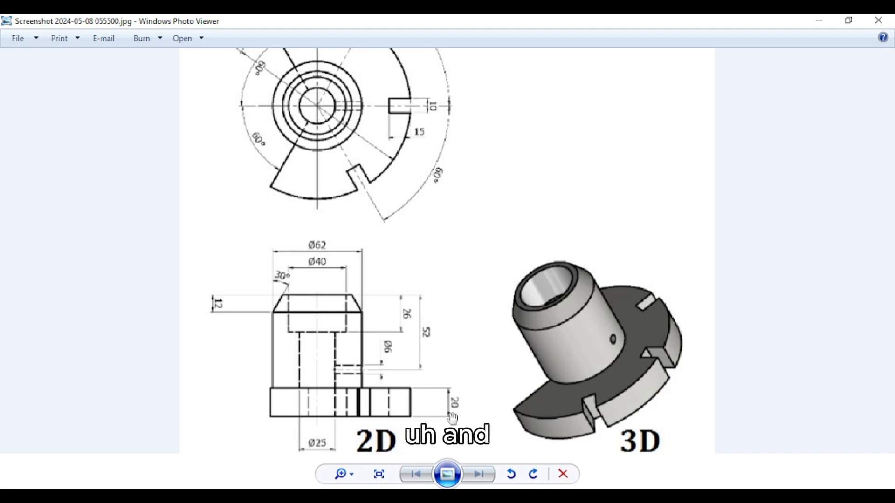
{"action": "scroll", "coordinate": [447, 414], "scroll_direction": "down", "scroll_amount": 2}
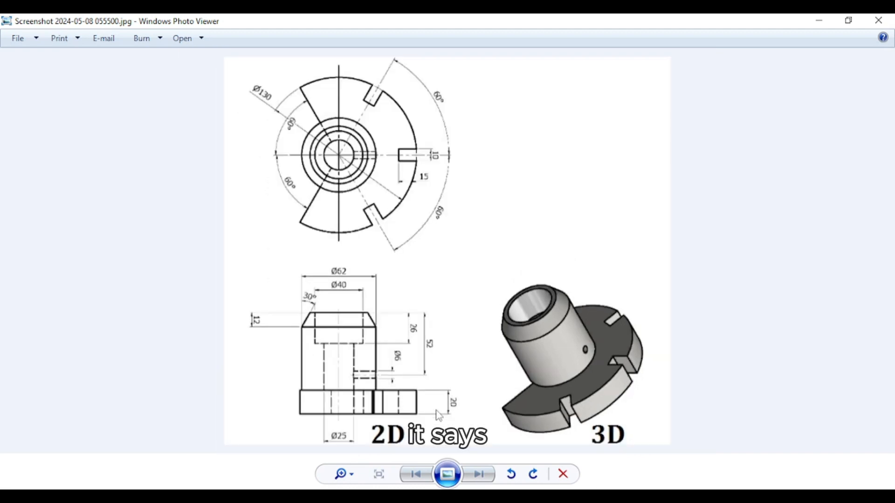
{"action": "scroll", "coordinate": [437, 415], "scroll_direction": "up", "scroll_amount": 3}
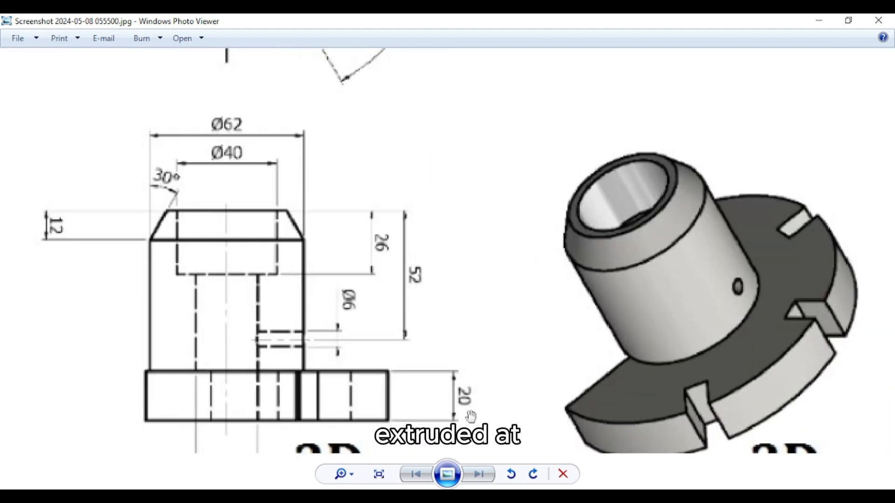
{"action": "scroll", "coordinate": [462, 396], "scroll_direction": "down", "scroll_amount": 3}
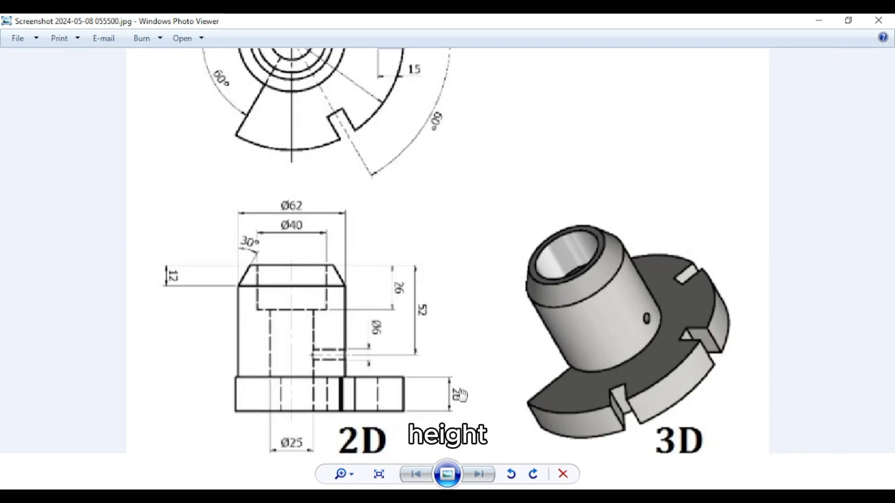
{"action": "key", "text": "alt+Tab"}
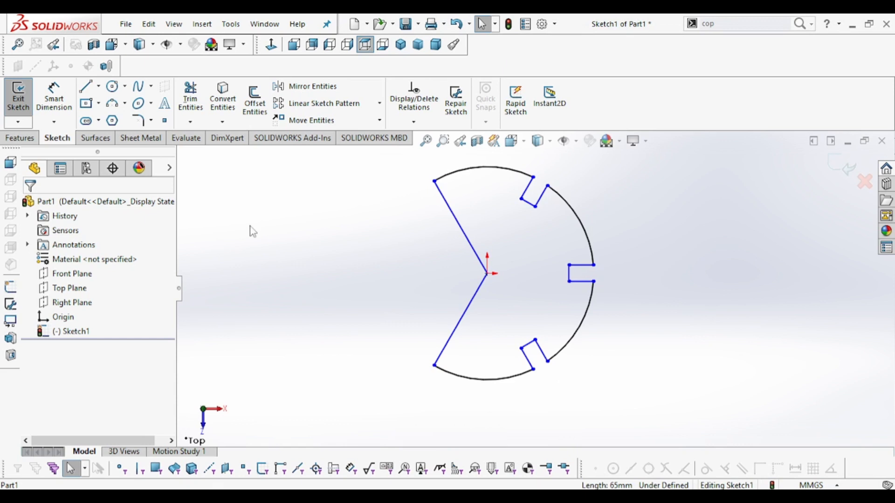
- Extrude the closed flange profile 20 mm with Extruded Boss/Base
{"action": "left_click", "coordinate": [25, 142]}
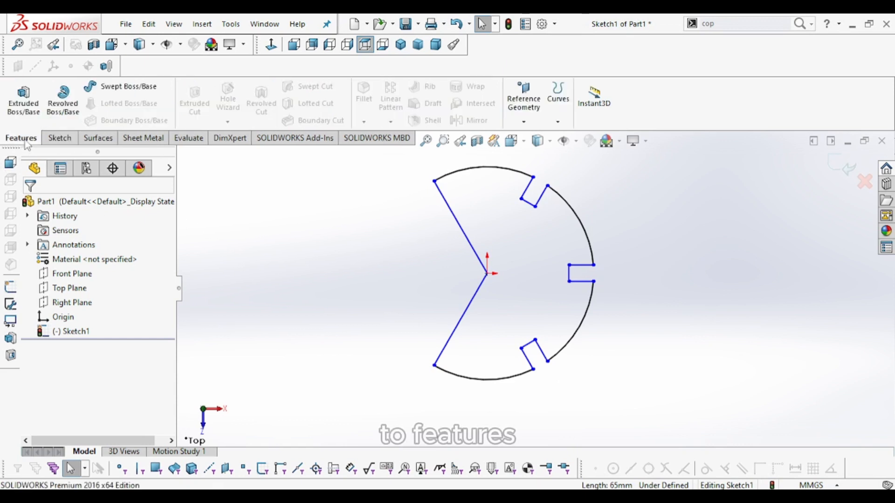
{"action": "left_click", "coordinate": [27, 112]}
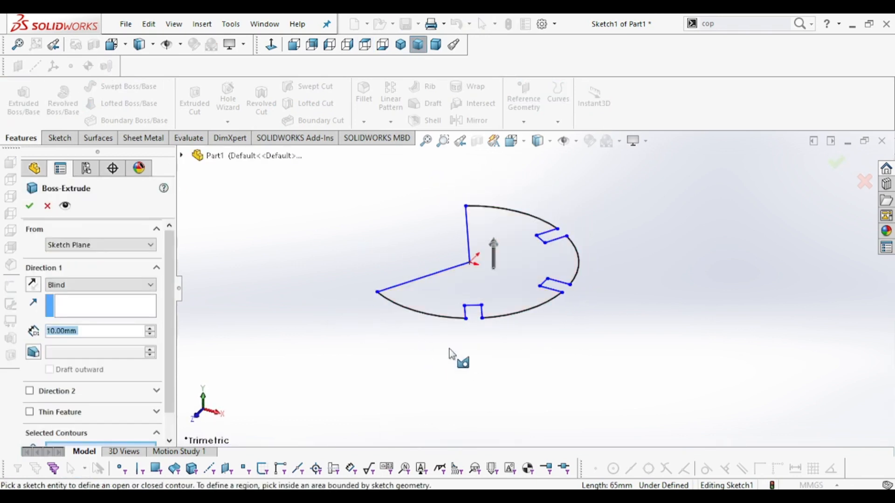
{"action": "left_click", "coordinate": [497, 291]}
{"action": "left_click", "coordinate": [498, 285]}
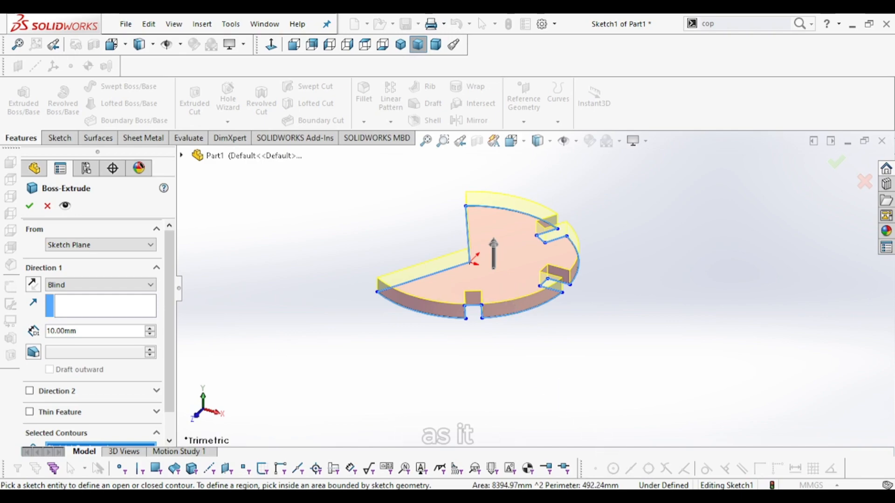
{"action": "key", "text": "alt+Tab"}
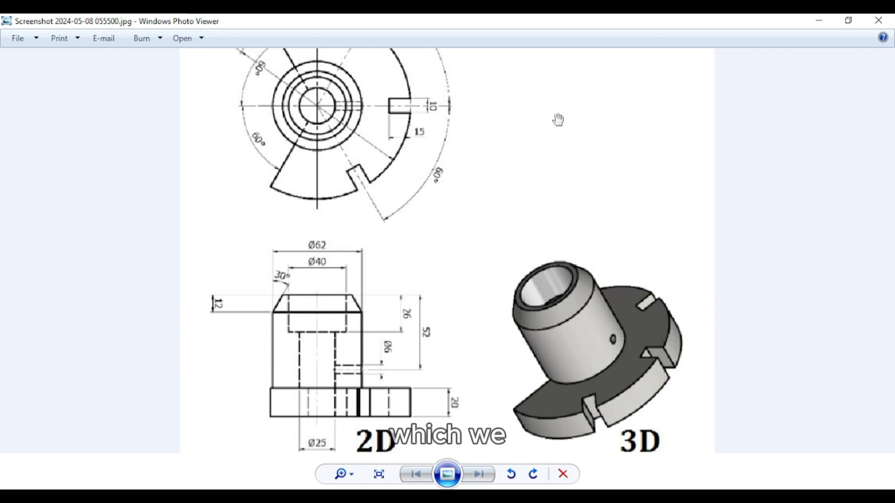
{"action": "left_click", "coordinate": [819, 21]}
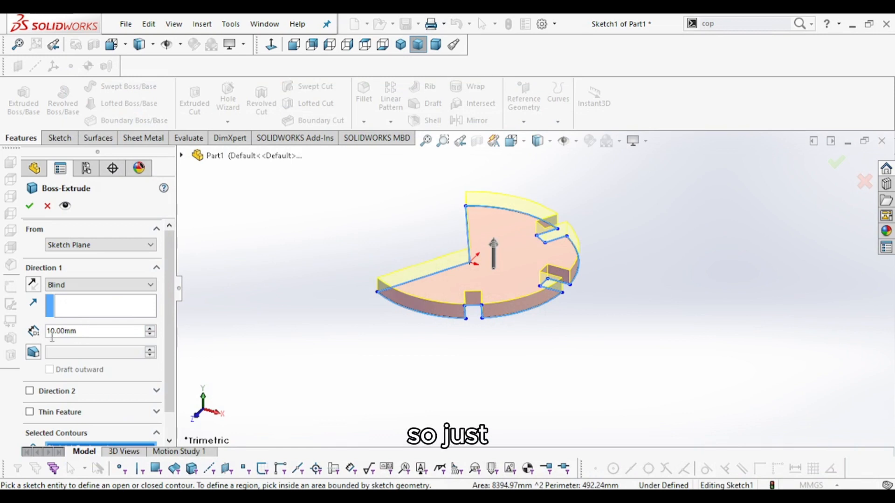
{"action": "double_click", "coordinate": [86, 332]}
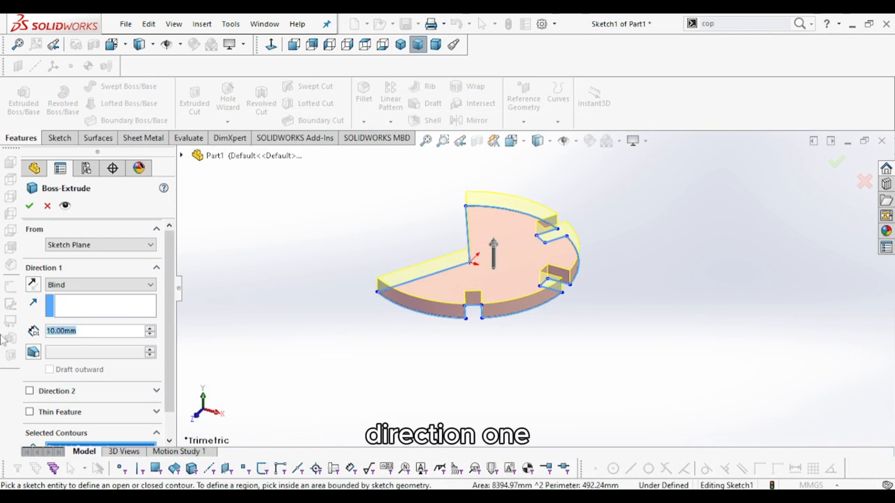
{"action": "type", "text": "20"}
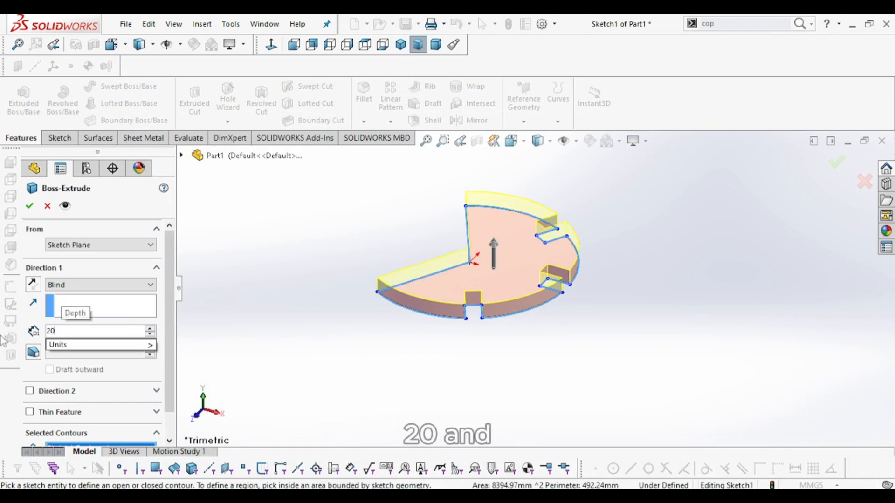
{"action": "key", "text": "Return"}
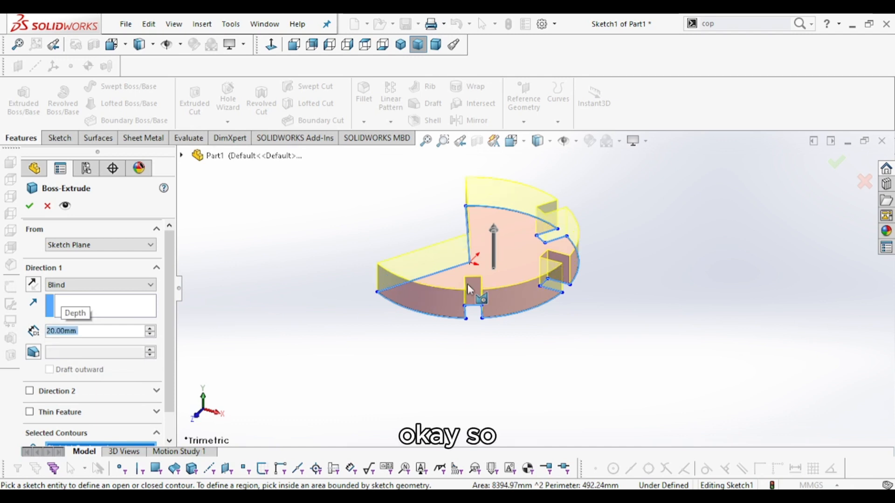
{"action": "left_click", "coordinate": [30, 205]}
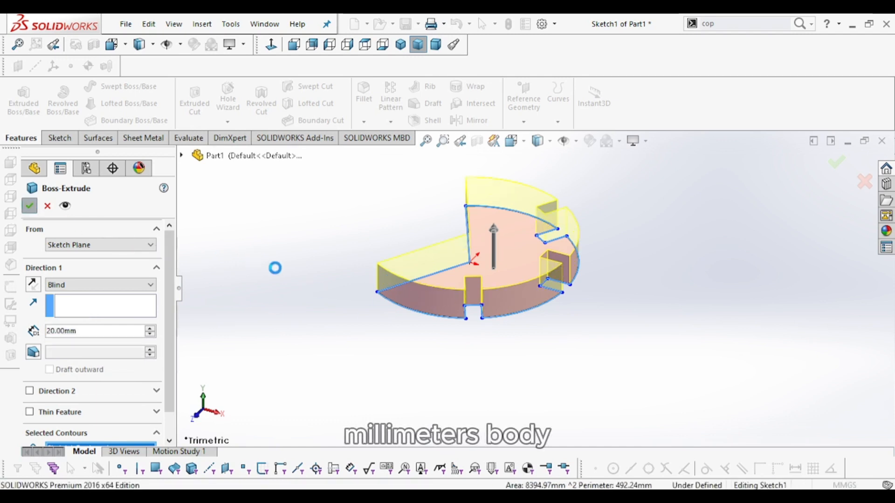
- Inspect the extruded flange from different angles and compare it with the reference drawing
{"action": "left_click", "coordinate": [400, 229]}
{"action": "scroll", "coordinate": [447, 223], "scroll_direction": "down", "scroll_amount": 1}
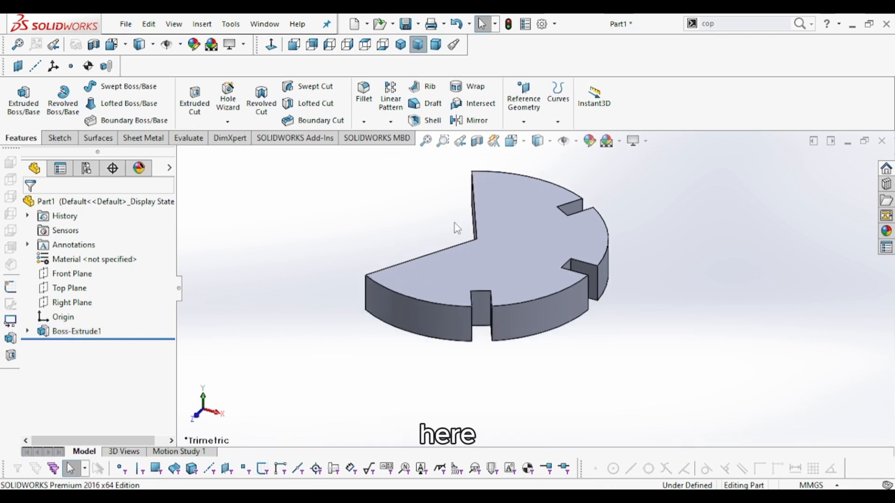
{"action": "scroll", "coordinate": [515, 289], "scroll_direction": "up", "scroll_amount": 3}
{"action": "scroll", "coordinate": [516, 266], "scroll_direction": "down", "scroll_amount": 3}
{"action": "middle_click_drag", "start_coordinate": [530, 275], "coordinate": [477, 321]}
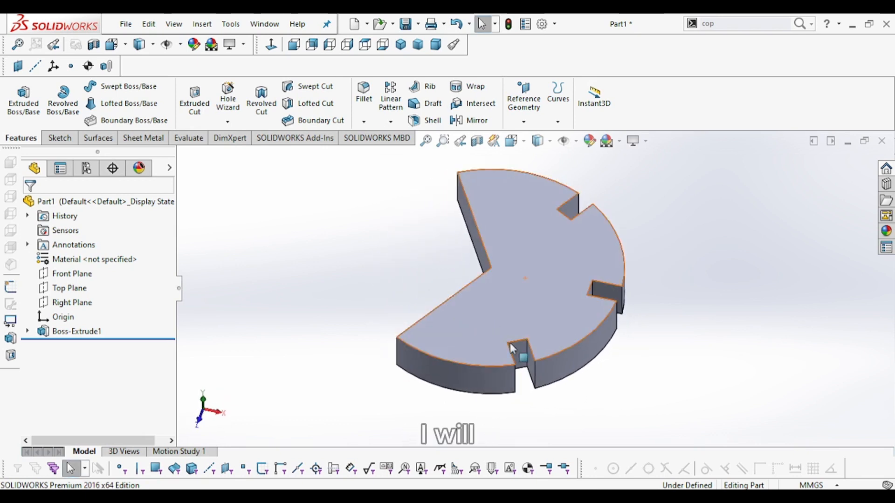
{"action": "left_click", "coordinate": [578, 485]}
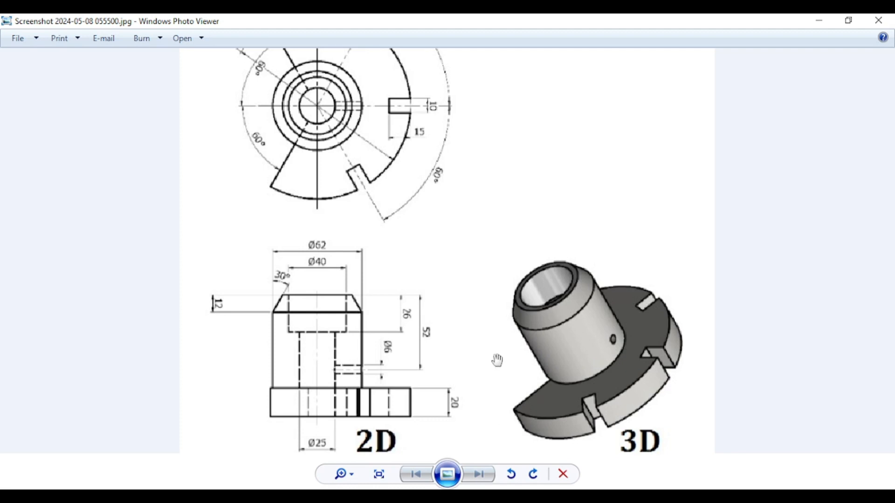
{"action": "scroll", "coordinate": [372, 196], "scroll_direction": "up", "scroll_amount": 2}
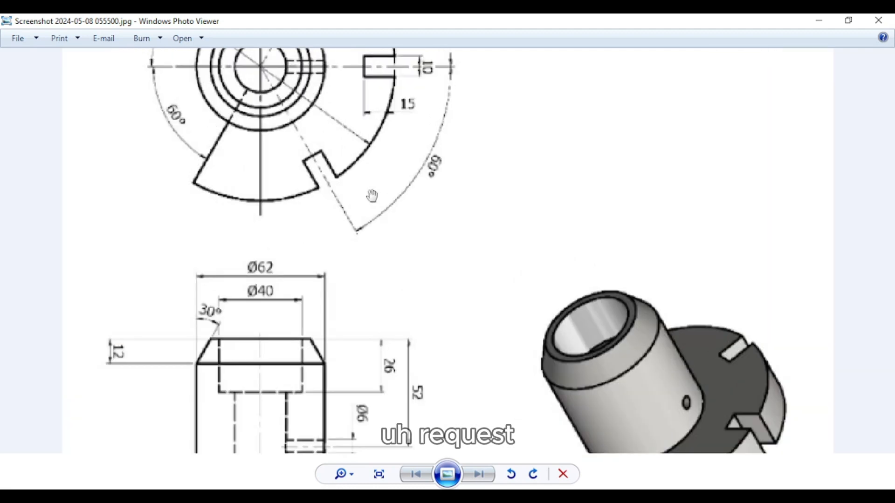
{"action": "scroll", "coordinate": [372, 196], "scroll_direction": "down", "scroll_amount": 3}
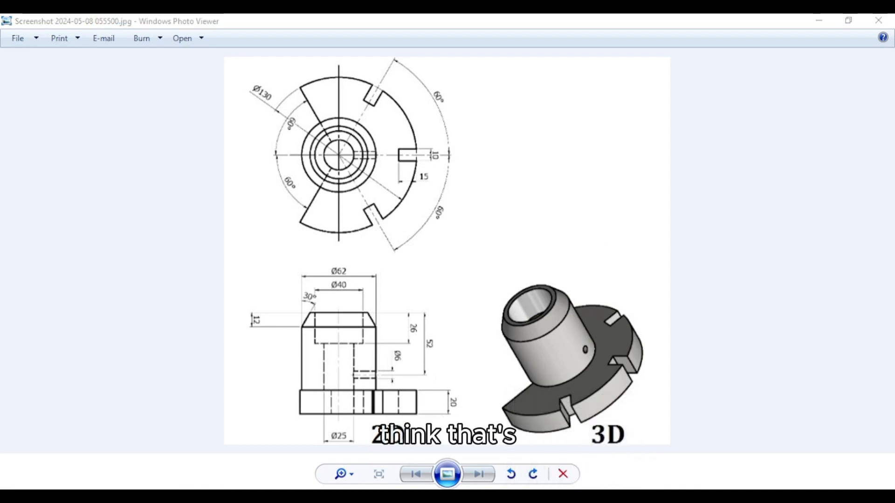
{"action": "key", "text": "alt+Tab"}
{"action": "scroll", "coordinate": [533, 266], "scroll_direction": "up", "scroll_amount": 3}
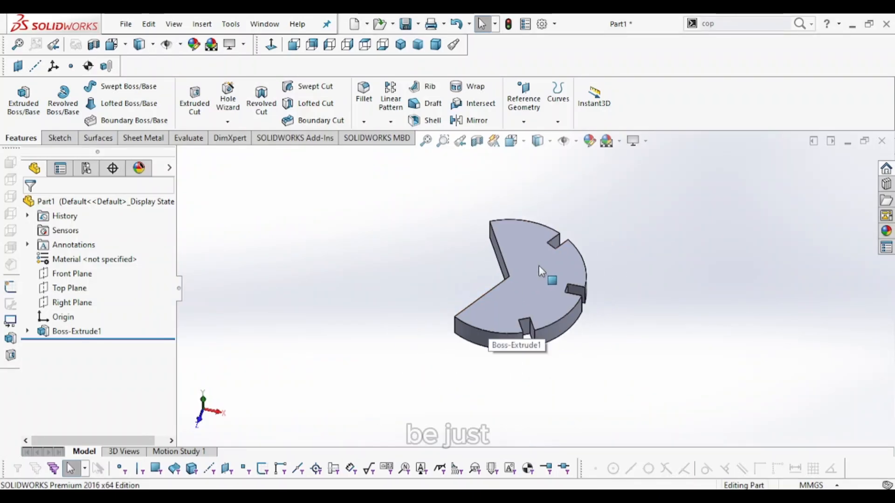
{"action": "scroll", "coordinate": [540, 271], "scroll_direction": "down", "scroll_amount": 2}
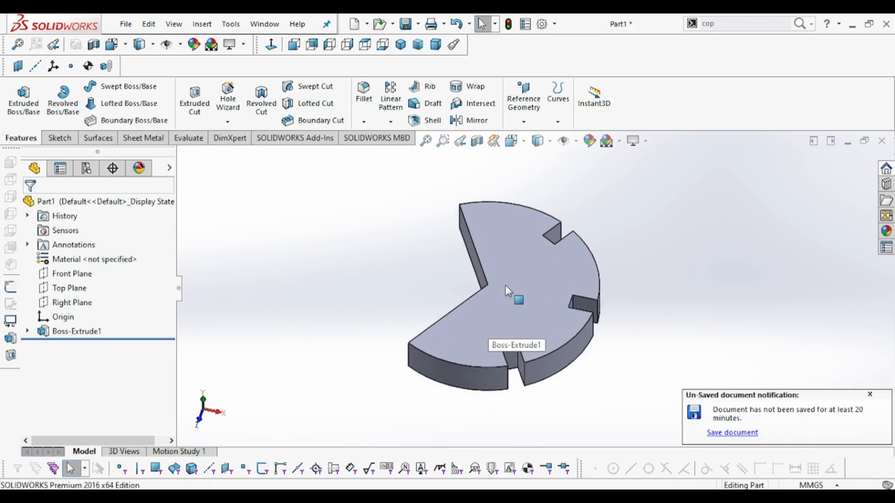
- Orient the view normal to the Top Plane
{"action": "left_click", "coordinate": [271, 44]}
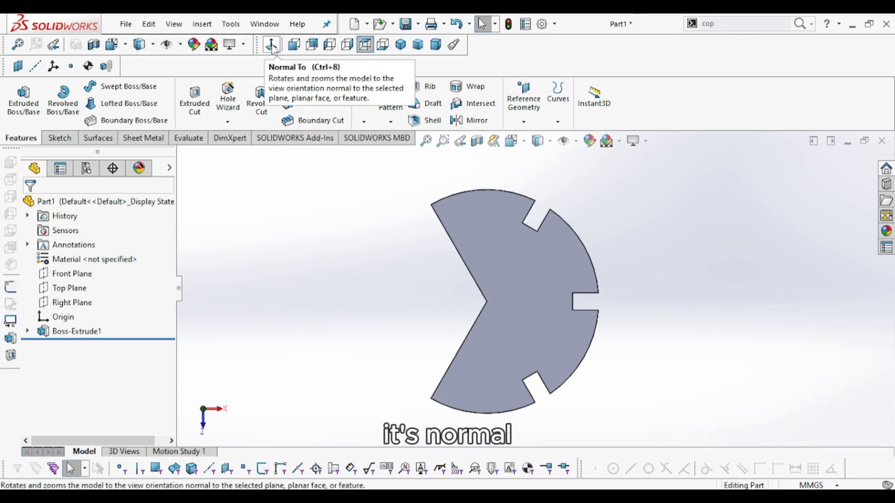
{"action": "left_click", "coordinate": [67, 292]}
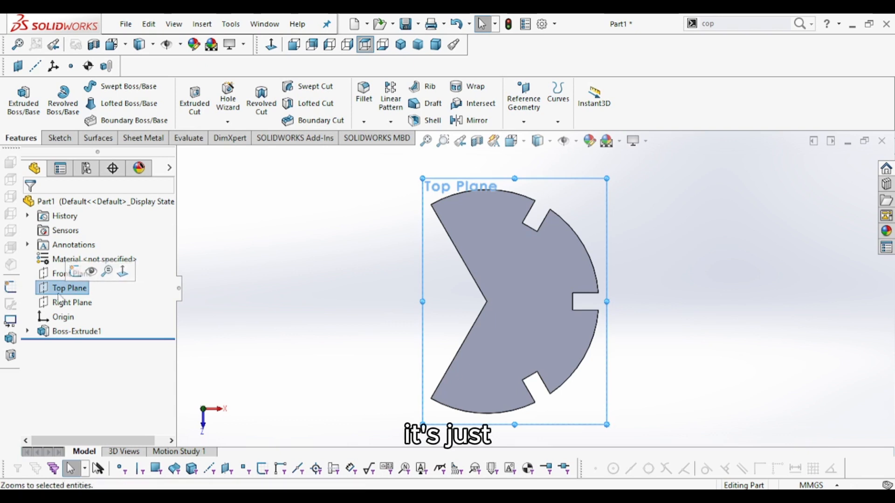
{"action": "left_click", "coordinate": [123, 272]}
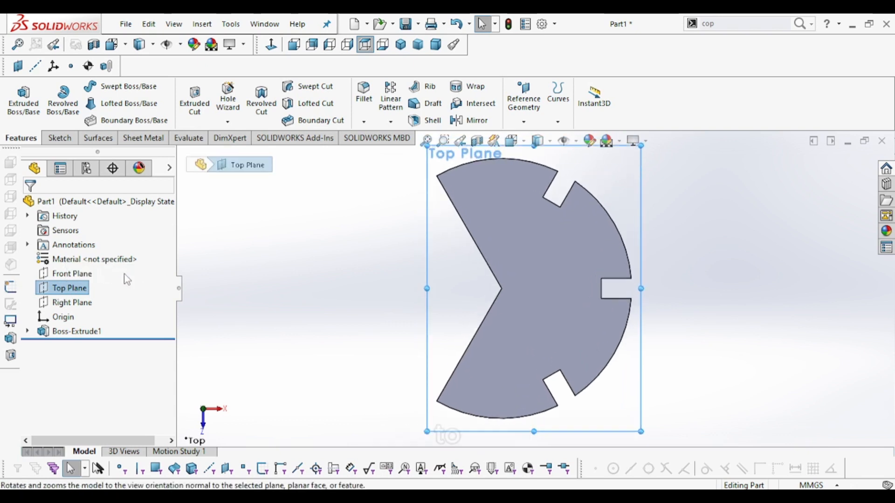
{"action": "left_click", "coordinate": [348, 278]}
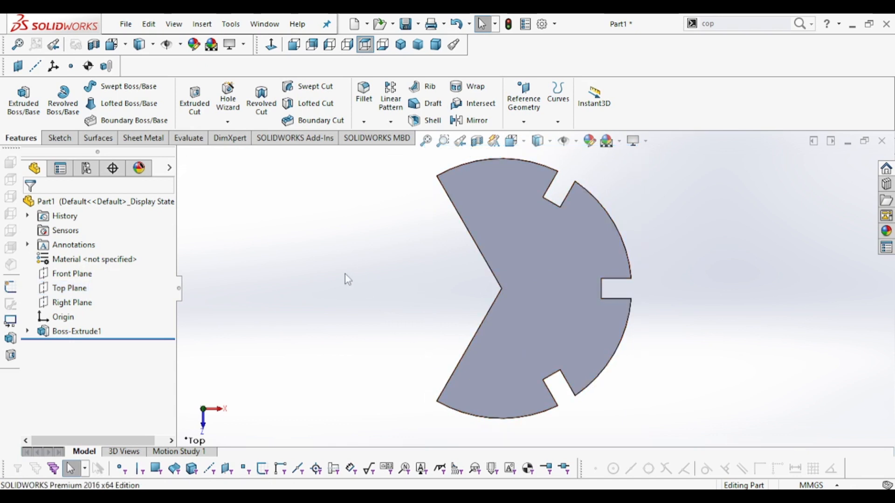
{"action": "scroll", "coordinate": [565, 256], "scroll_direction": "up", "scroll_amount": 1}
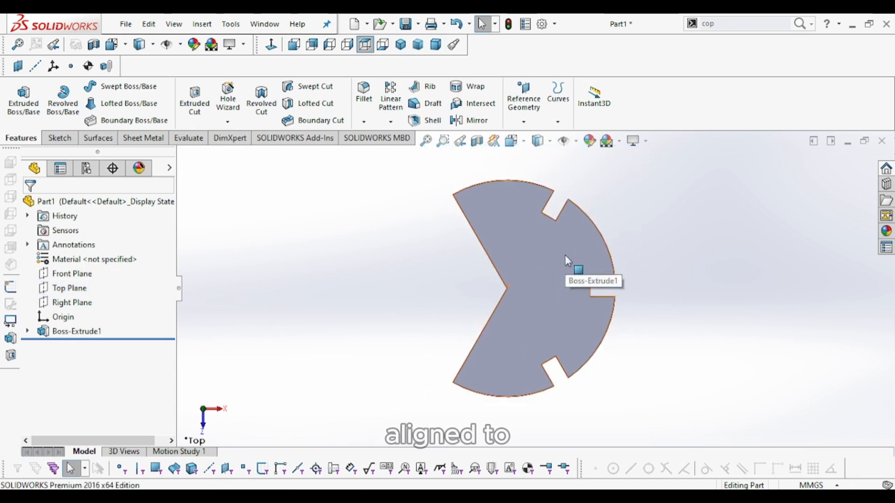
{"action": "scroll", "coordinate": [563, 257], "scroll_direction": "down", "scroll_amount": 1}
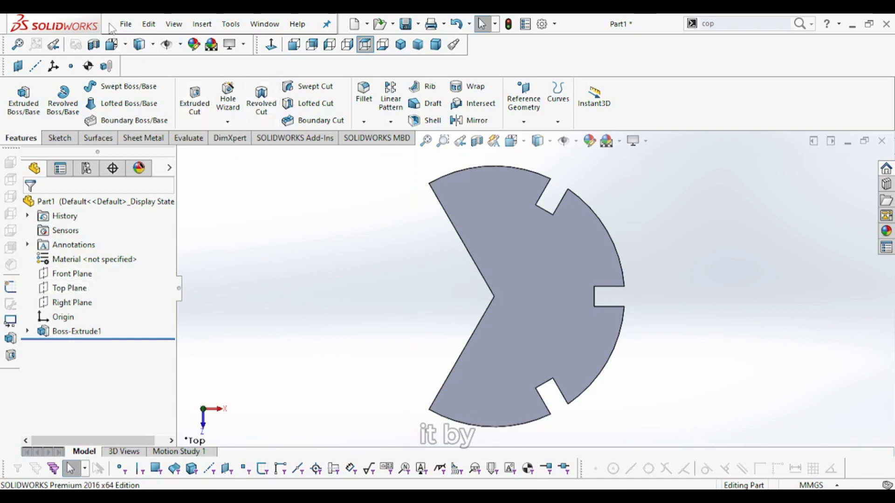
- Save the part as Part1.SLDPRT in the Beginner Series 2 folder
{"action": "left_click", "coordinate": [124, 25]}
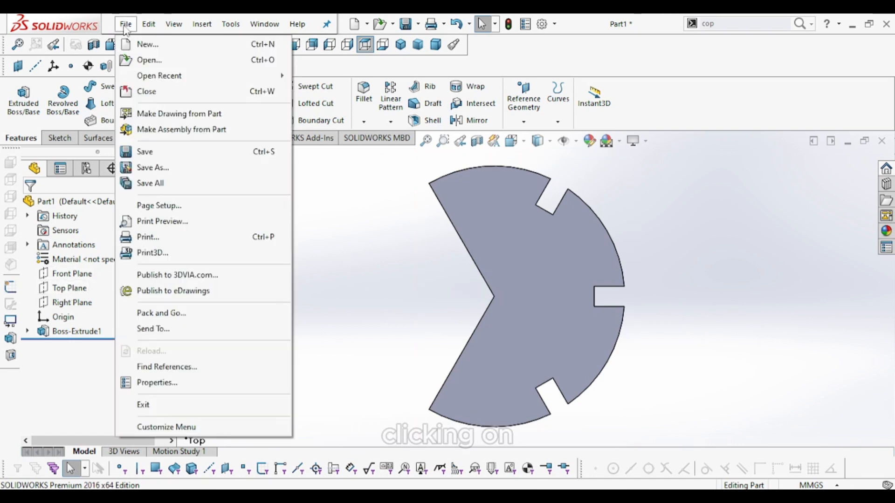
{"action": "left_click", "coordinate": [156, 169]}
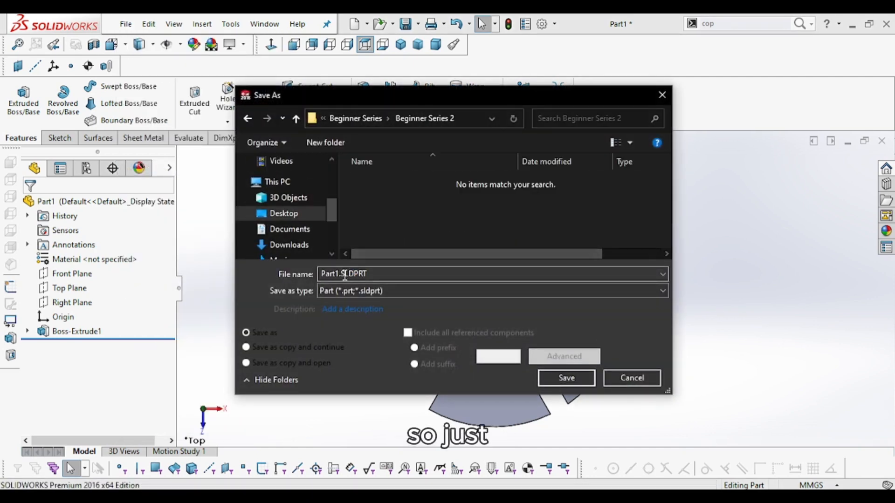
{"action": "left_click", "coordinate": [567, 377]}
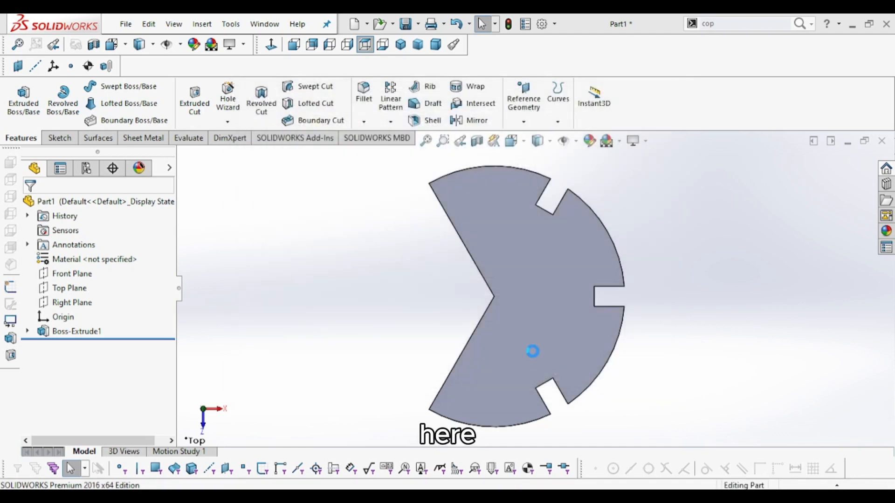